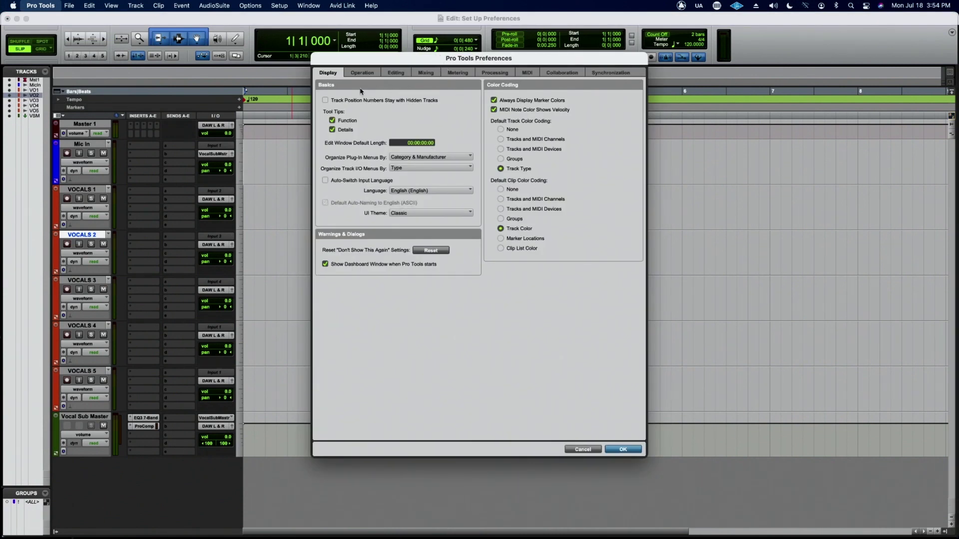
- Look through the Preferences pages, including Operation, Editing, Mixing, Metering, Processing and MIDI, return to Display, and close the dialog without changes
left_click(362, 73)
left_click(397, 75)
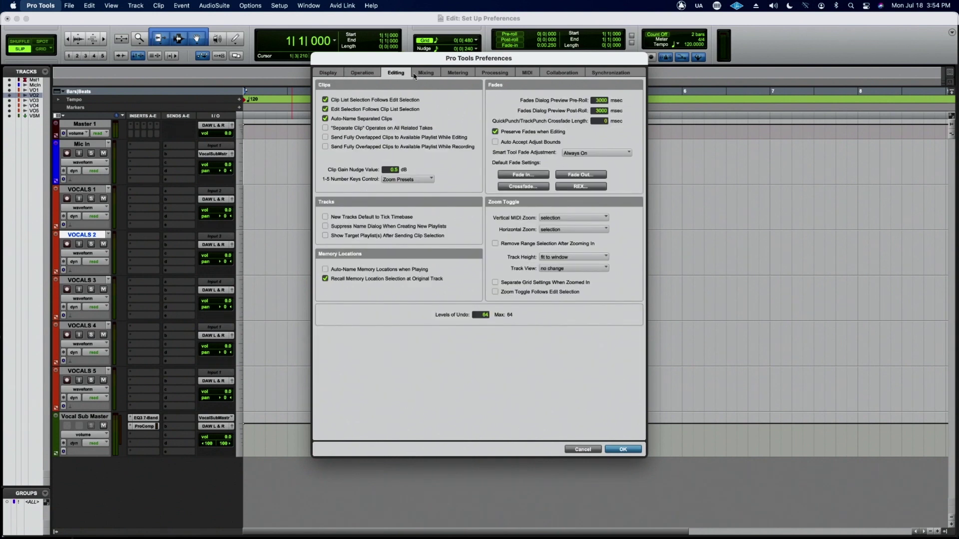
left_click(426, 75)
left_click(458, 75)
left_click(495, 73)
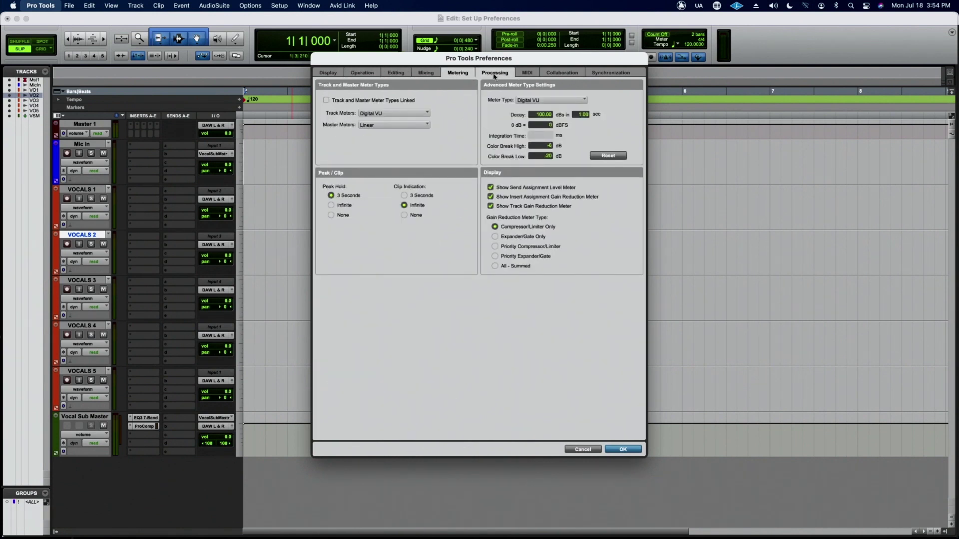
left_click(527, 73)
left_click(324, 75)
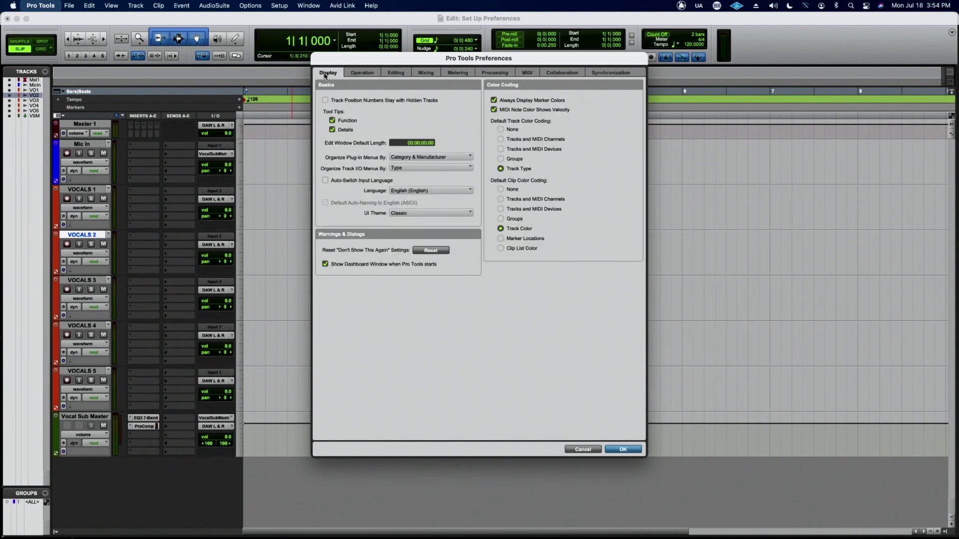
left_click(362, 73)
left_click(328, 73)
left_click(356, 71)
left_click(396, 73)
left_click(415, 73)
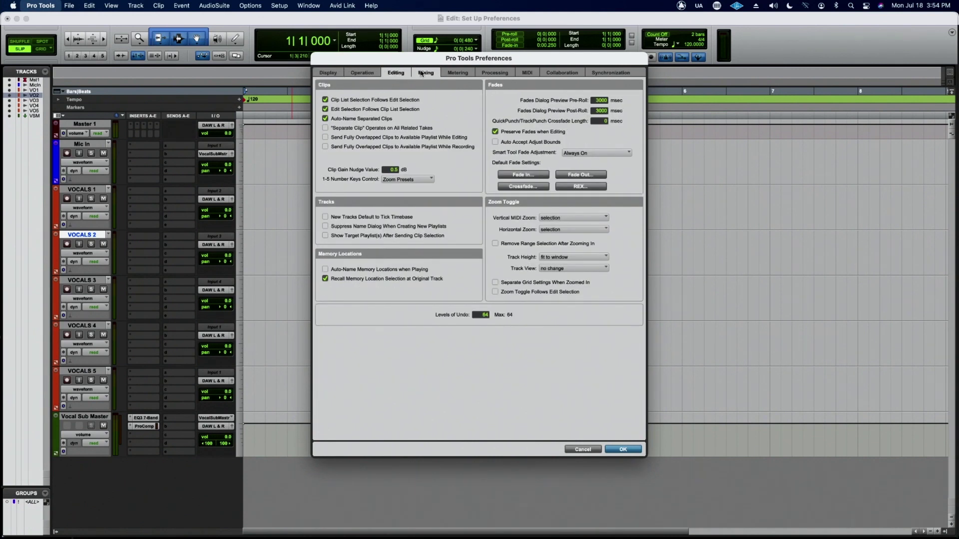
left_click(324, 73)
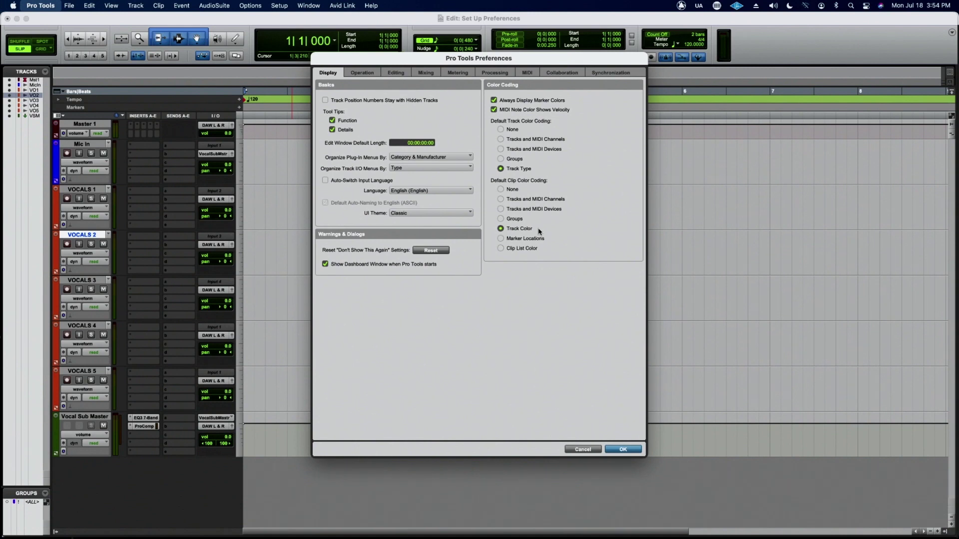
left_click(591, 450)
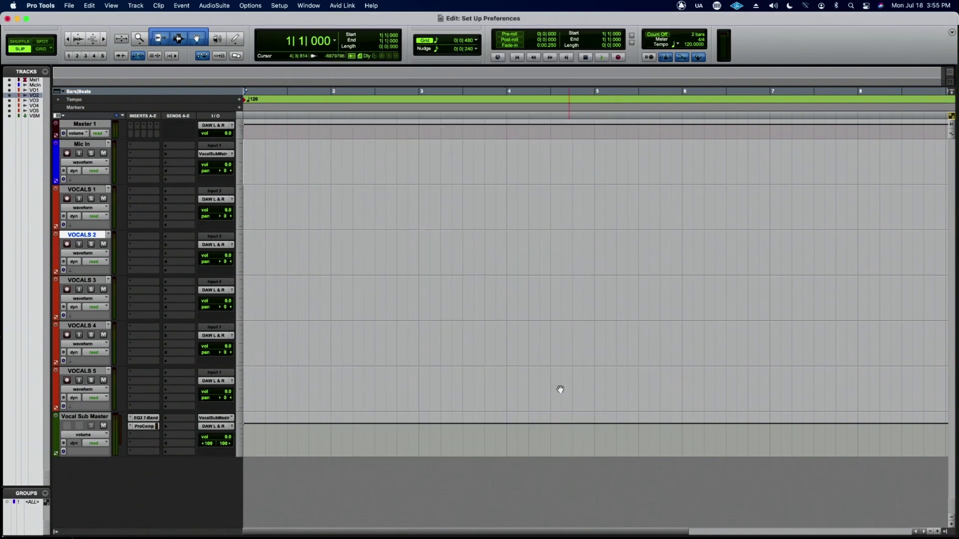
- Reopen the Preferences dialog, look at the alternative command for reaching it, and dismiss the dialog without changes
left_click(277, 5)
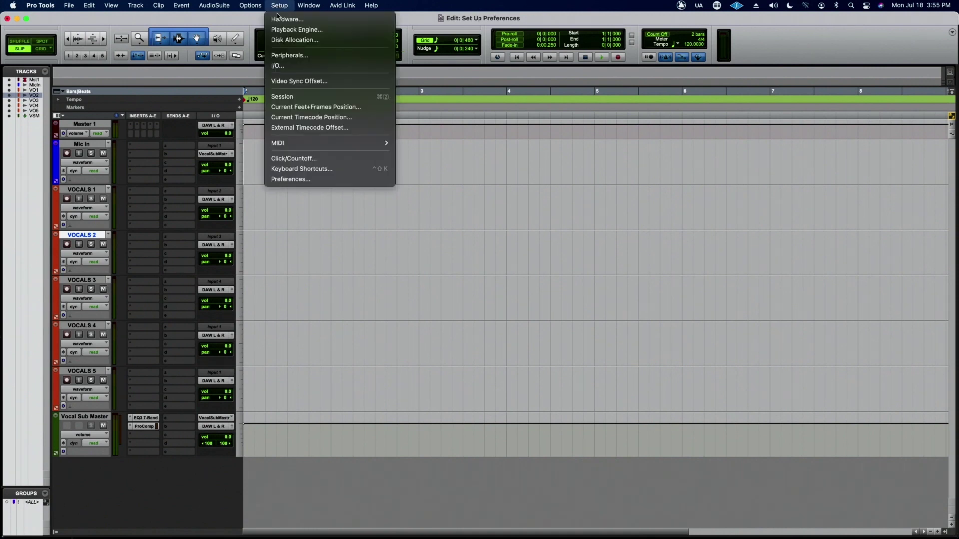
left_click(293, 179)
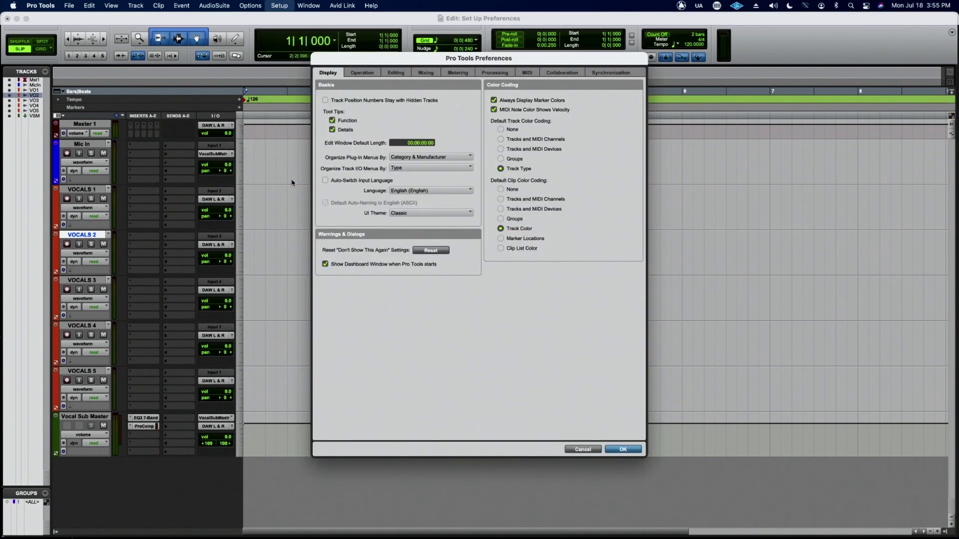
left_click(48, 5)
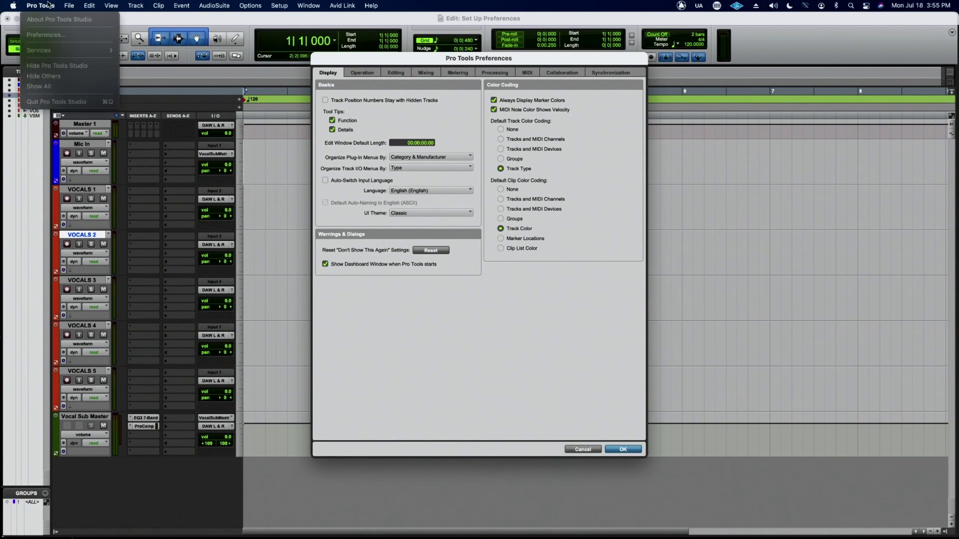
left_click(190, 17)
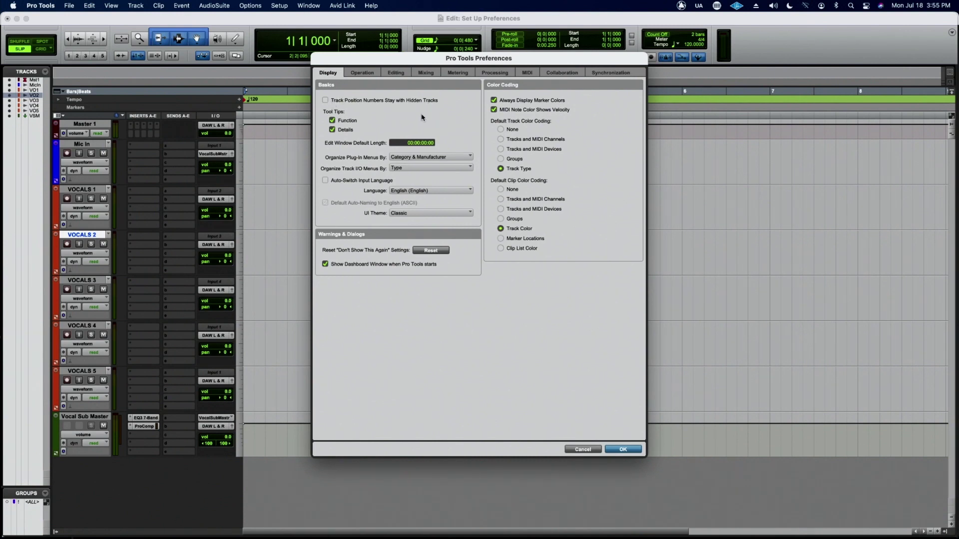
left_click(583, 450)
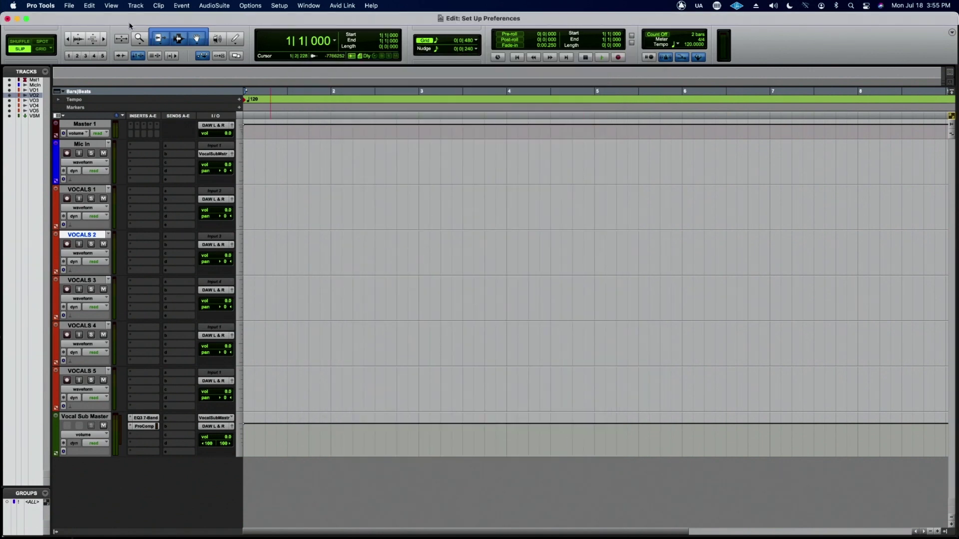
- Show track numbers beside the track names in the Edit window
left_click(111, 6)
left_click(119, 131)
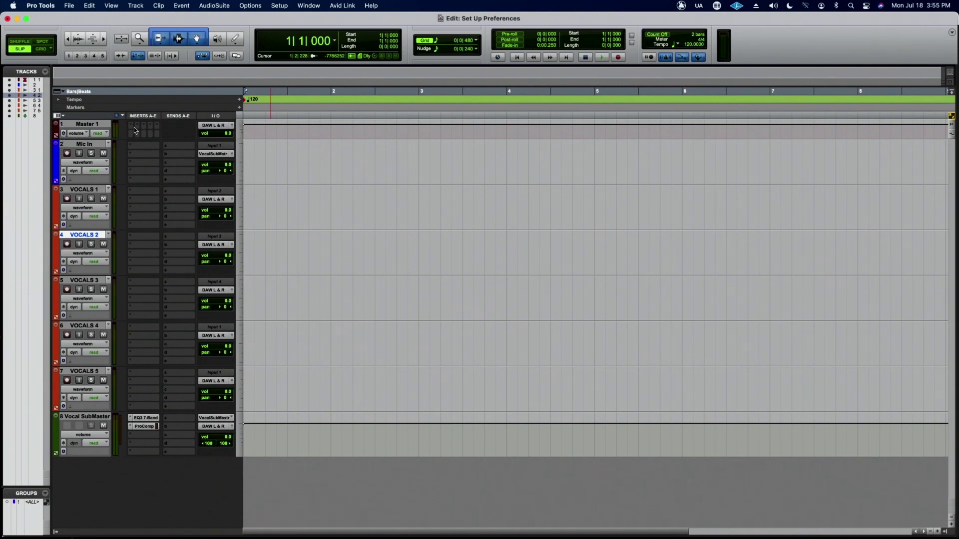
- Examine the Display preferences for hidden-track position numbers and default track color coding, and close the dialog
left_click(280, 6)
left_click(310, 179)
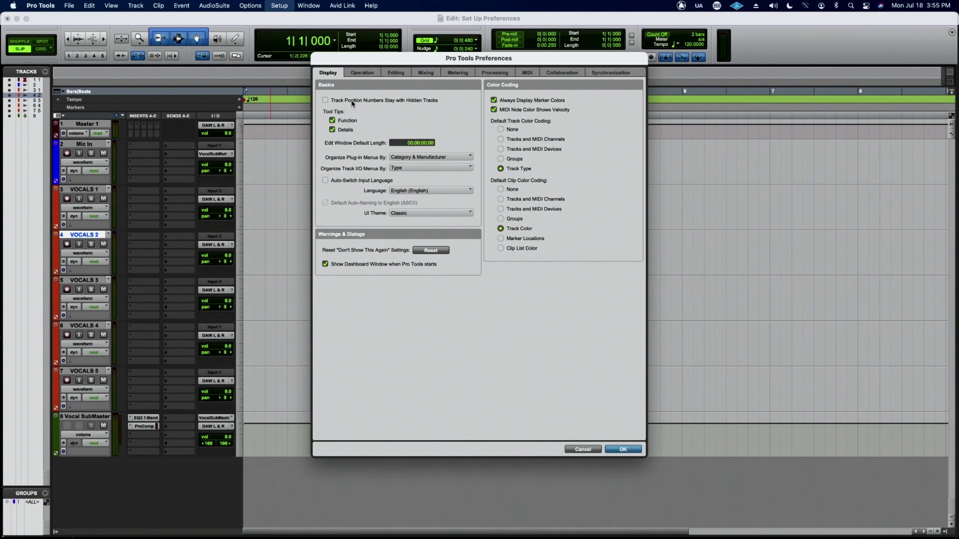
left_click(325, 100)
key("Return")
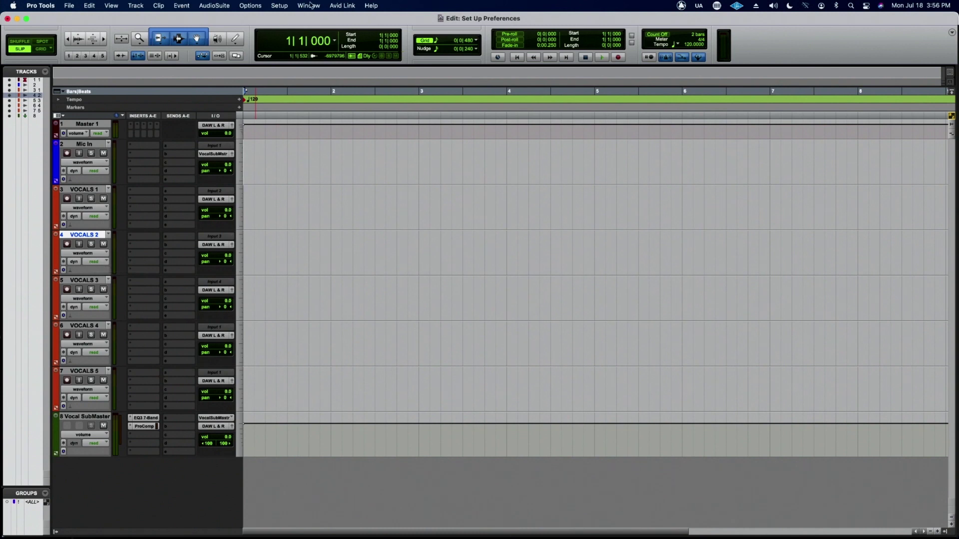
left_click(280, 6)
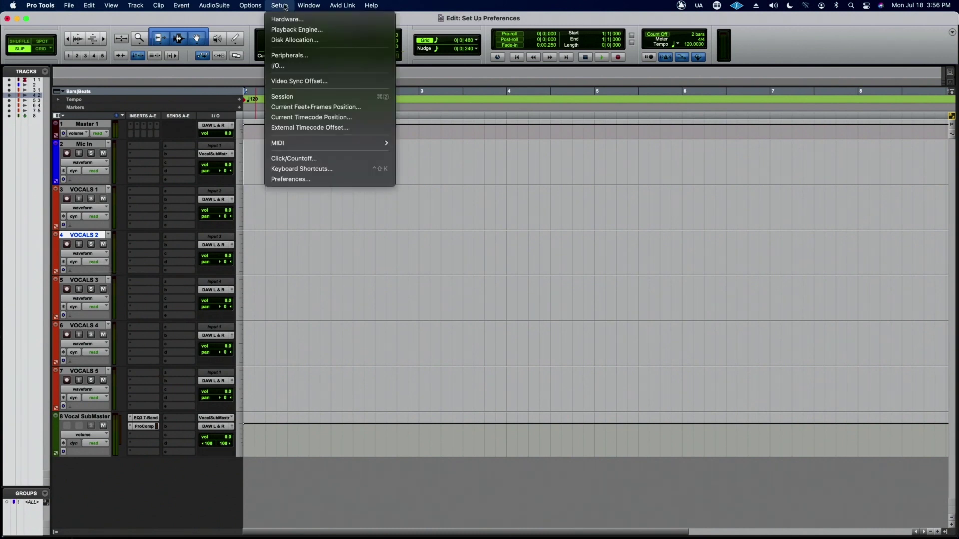
left_click(293, 179)
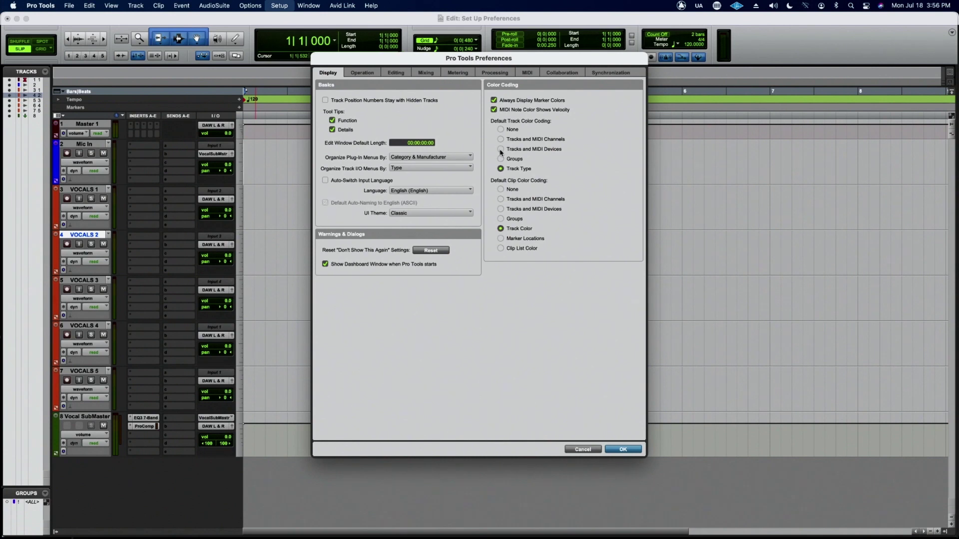
left_click(610, 451)
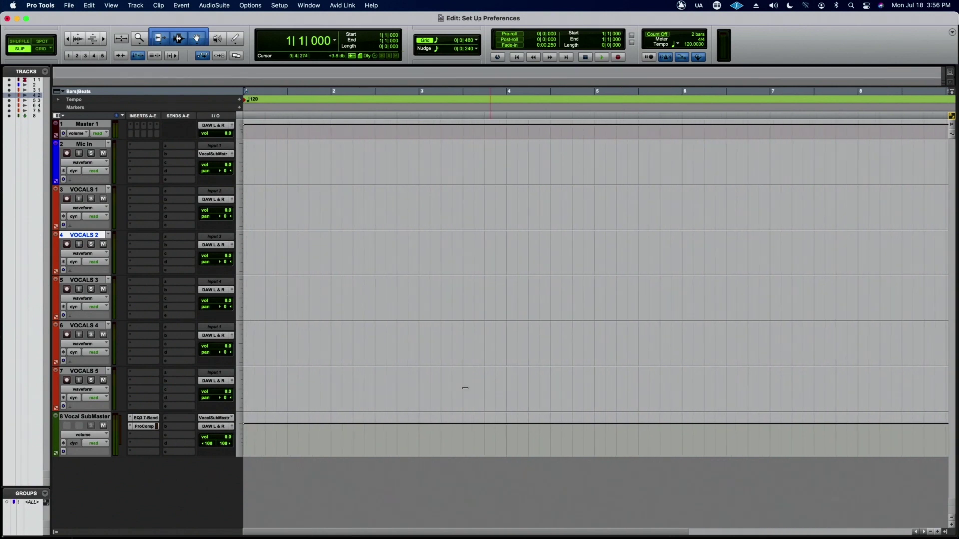
- In the Display preferences, set plug-in menus to be organized by Category and Manufacturer and apply the setting
left_click(279, 6)
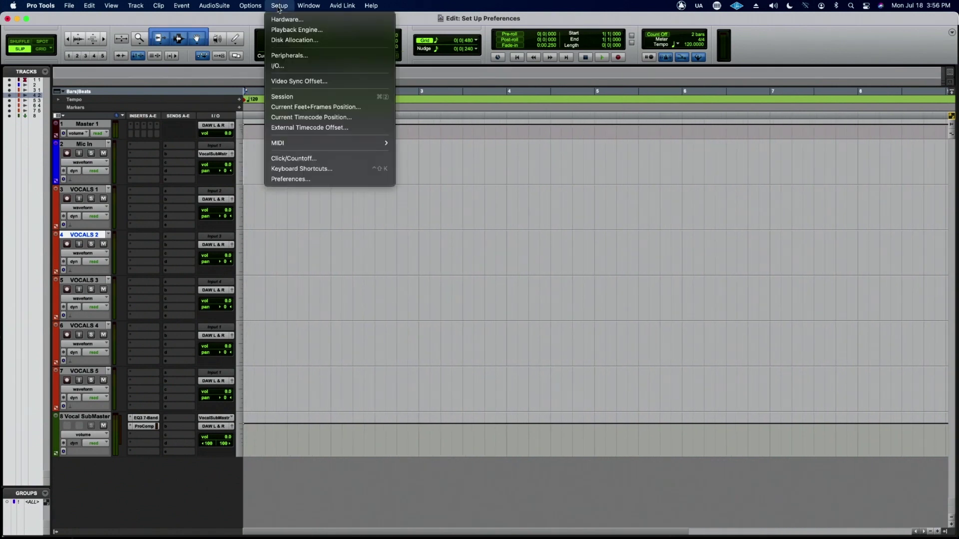
left_click(291, 180)
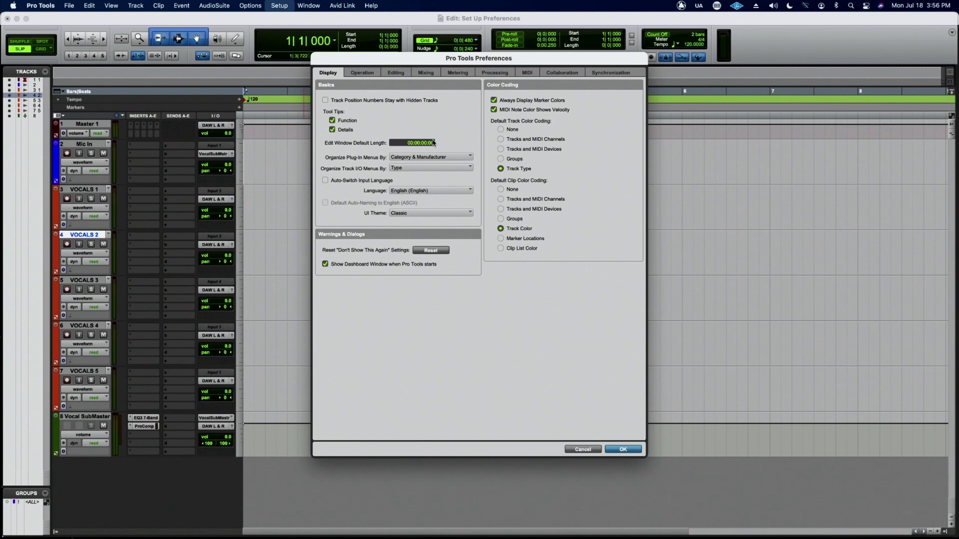
left_click(436, 157)
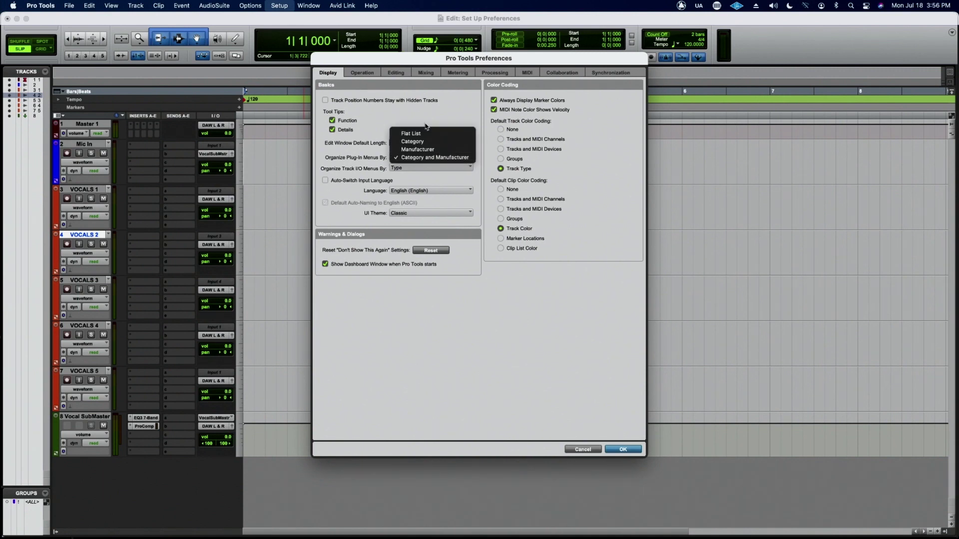
left_click(439, 114)
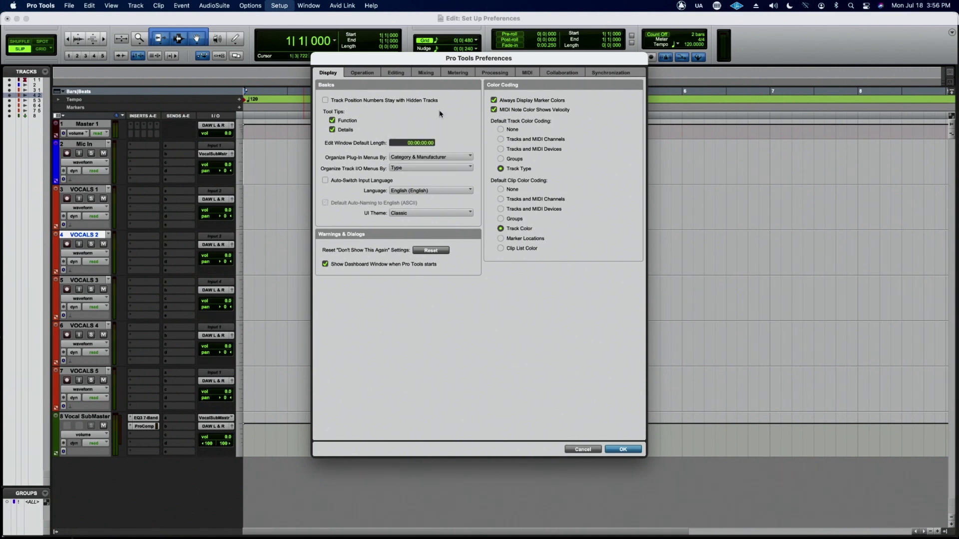
left_click(435, 157)
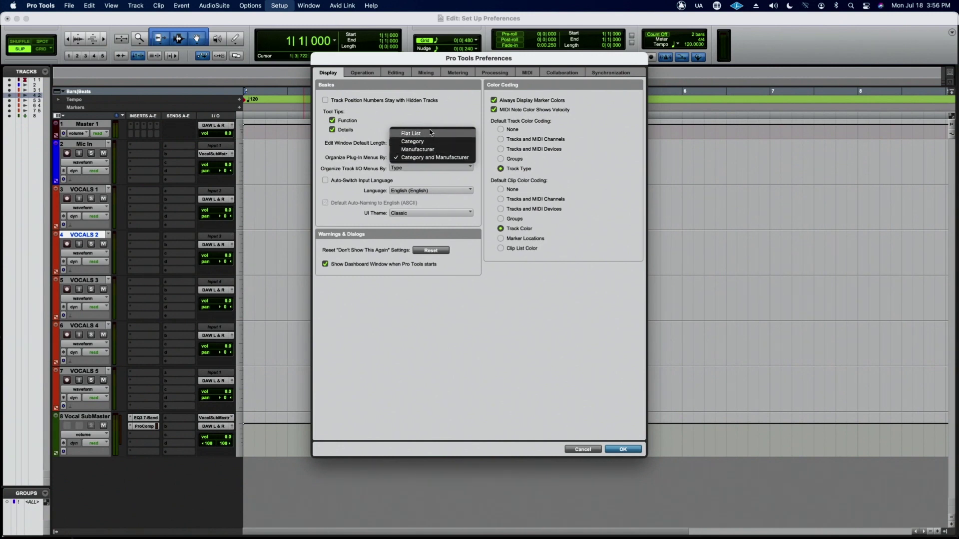
left_click(427, 143)
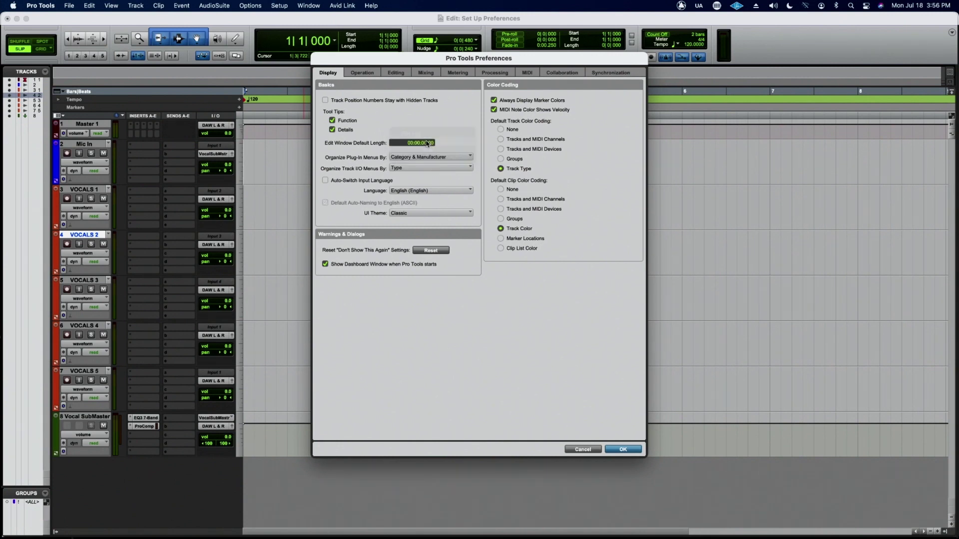
left_click(428, 158)
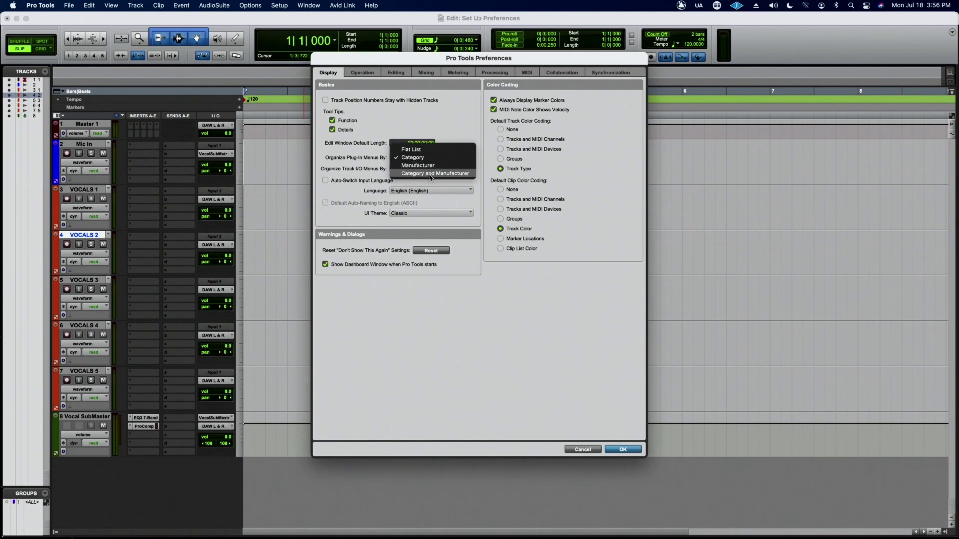
left_click(430, 173)
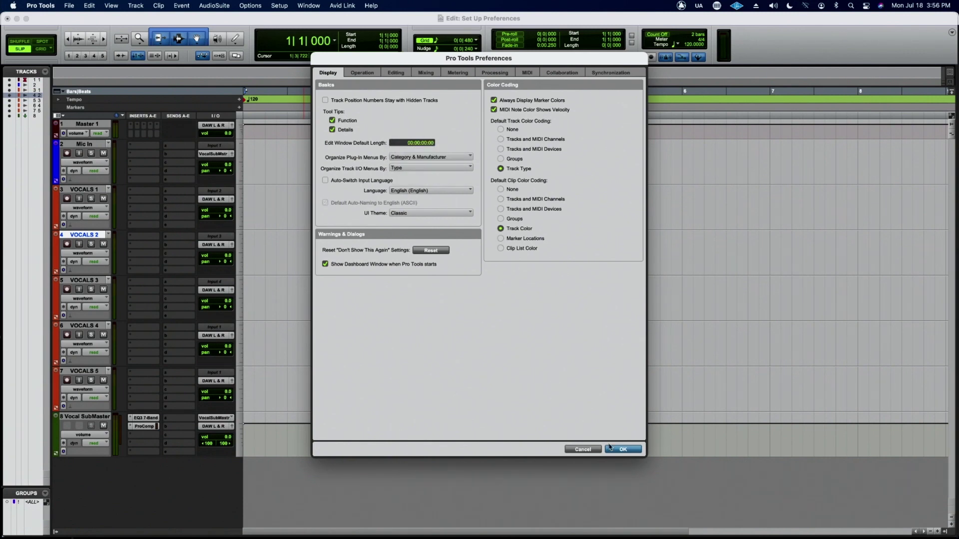
key("Return")
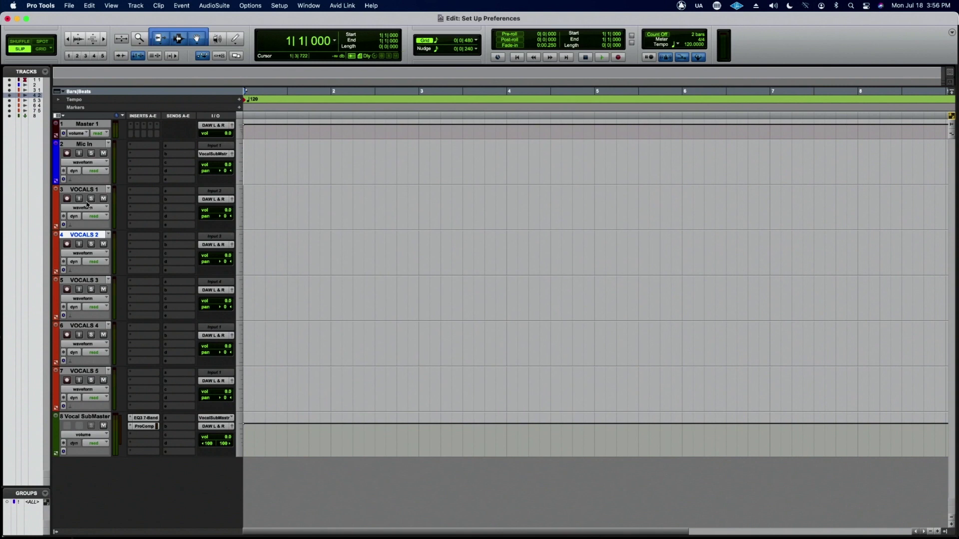
- Browse the plug-in categories and manufacturers available for the first insert slot of VOCALS 1 without inserting anything
left_click(142, 192)
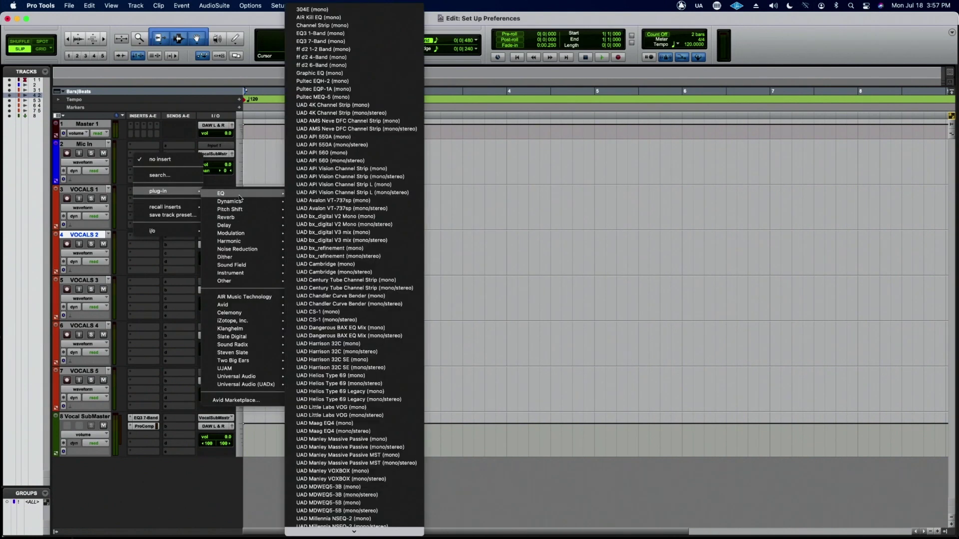
mouse_move(242, 210)
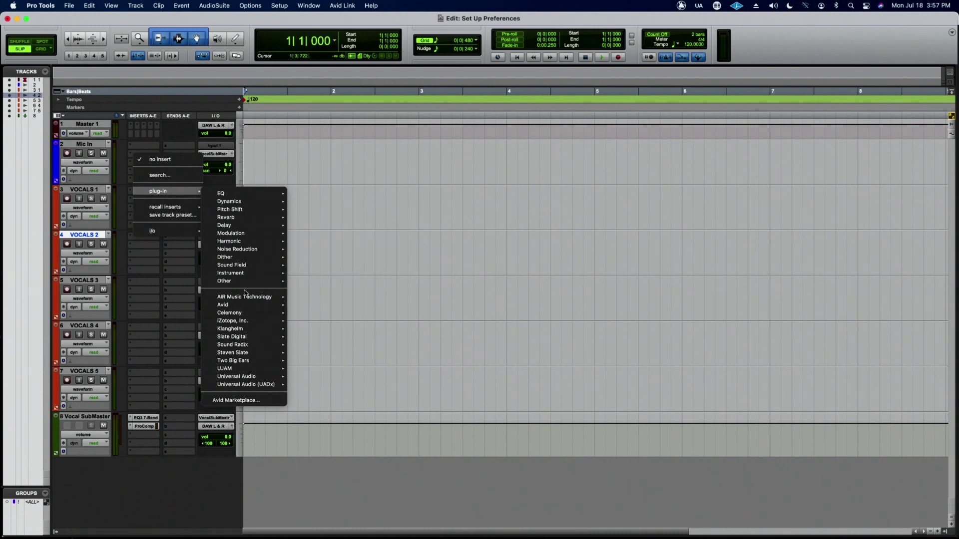
mouse_move(246, 317)
key("Escape")
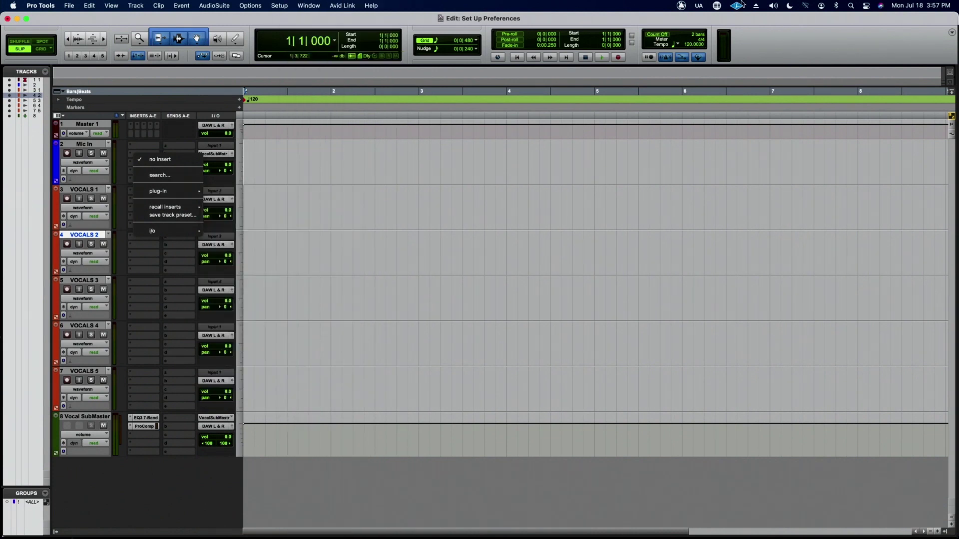
key("Escape")
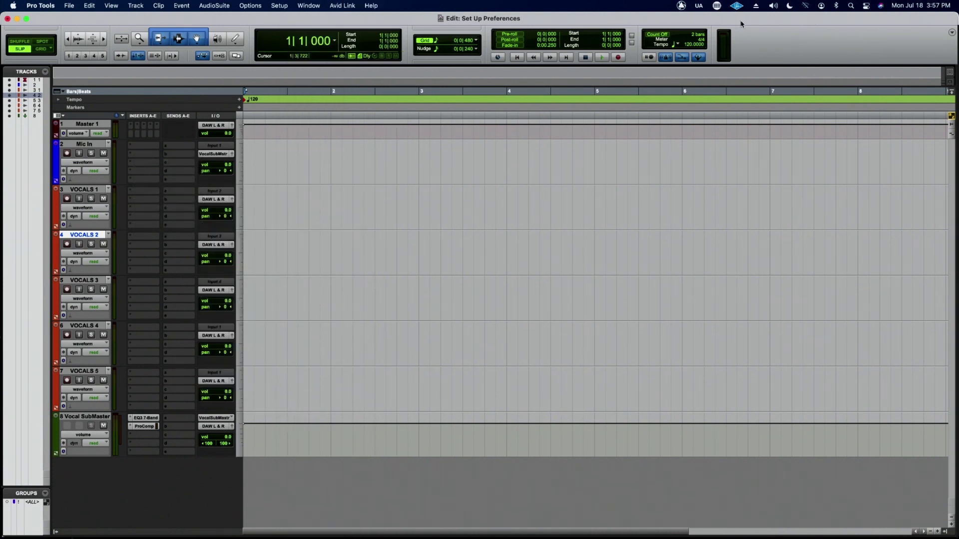
left_click(250, 6)
mouse_move(279, 6)
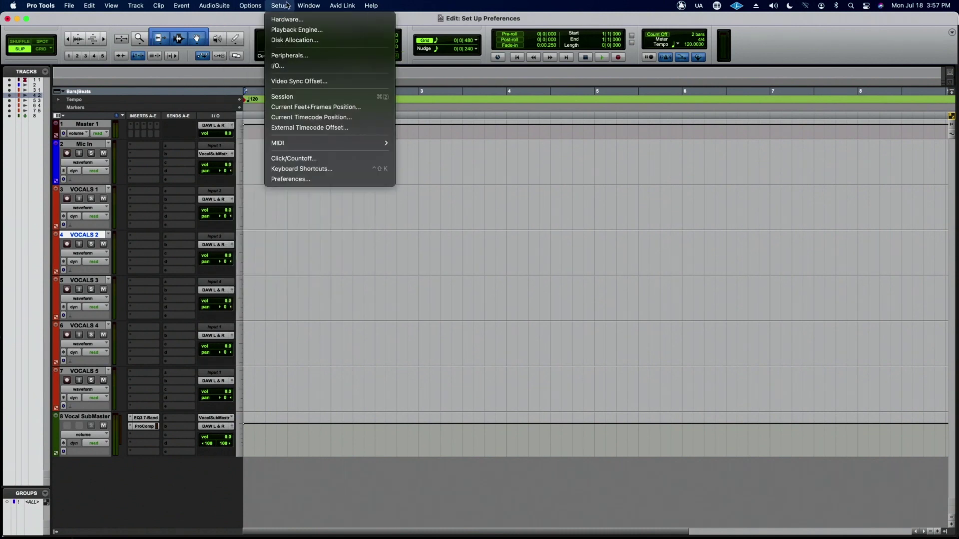
key("Escape")
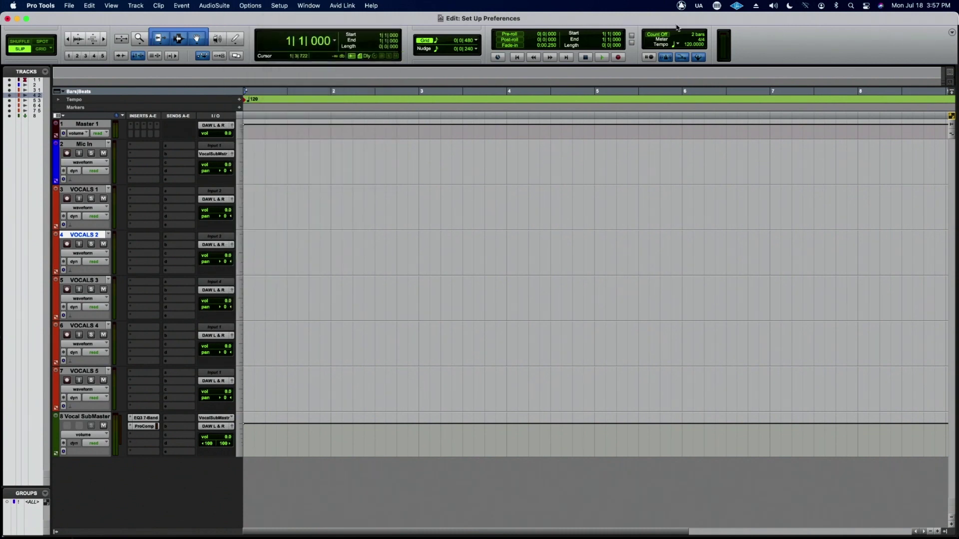
- Search the plug-ins for "reverb" from the first insert slot of VOCALS 1 and look through the matches without inserting any
left_click(144, 192)
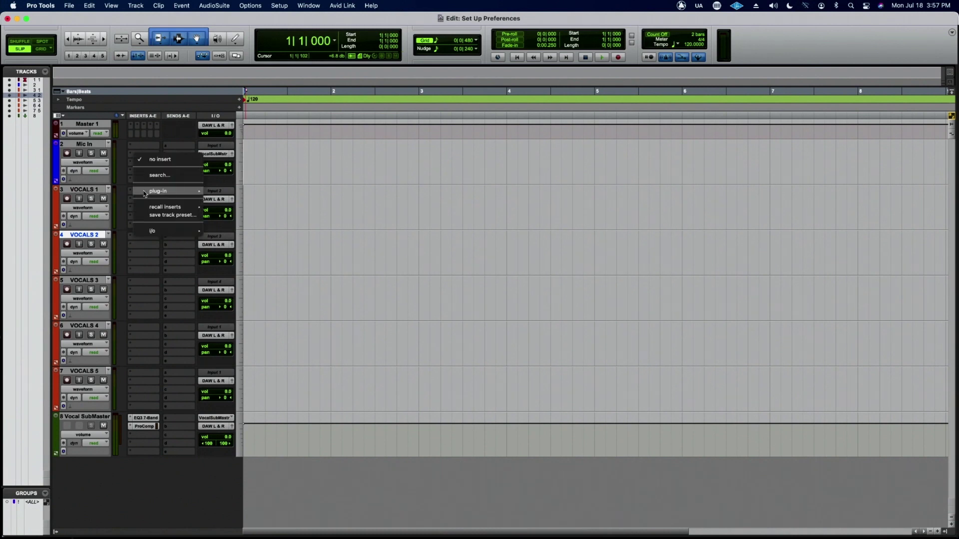
type("reverb")
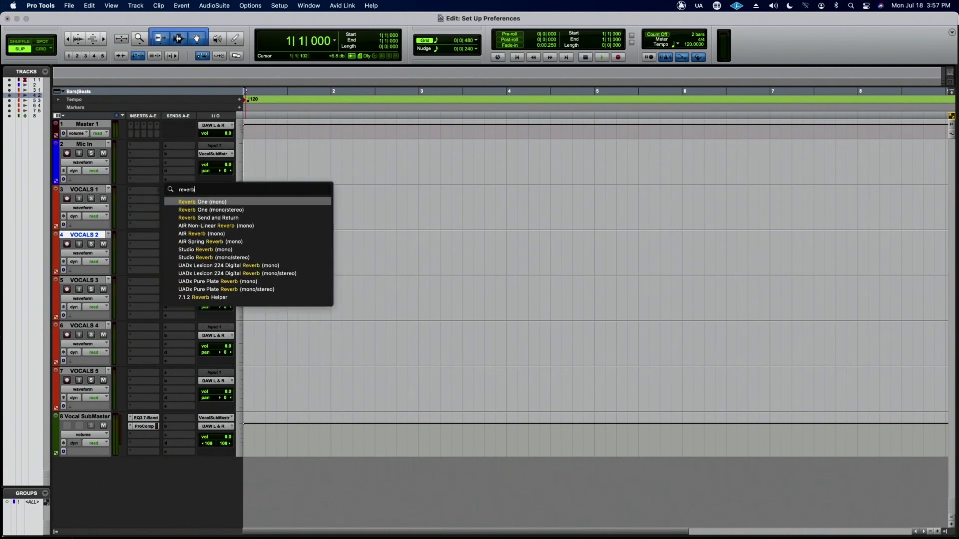
key("Down")
key("Down")
key("Down")
key("Down")
key("Down")
key("Down")
key("Down")
key("Down")
key("Down")
key("Down")
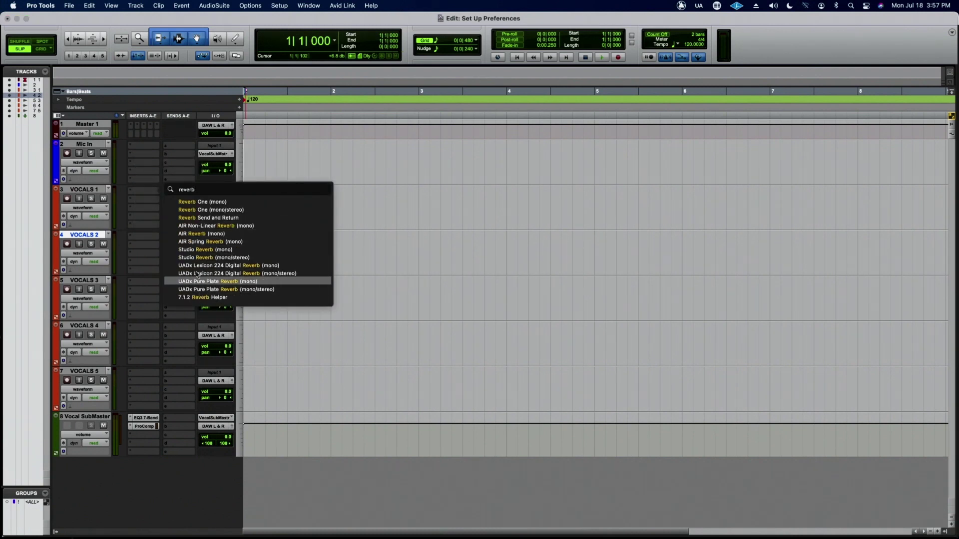
key("Up")
key("Up")
key("Up")
key("Up")
key("Up")
key("Up")
key("Up")
key("Up")
key("Escape")
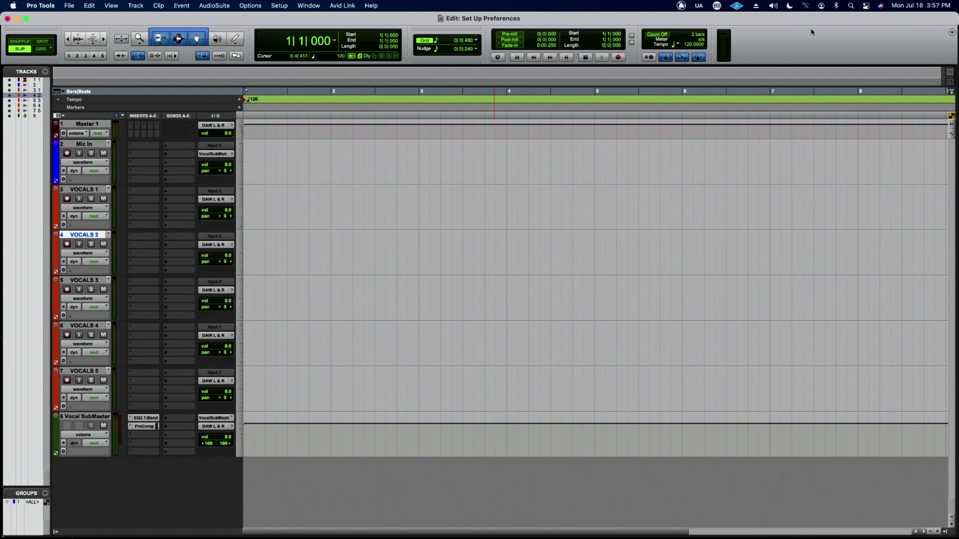
- Examine the Display preferences for organizing track I/O menus and the available interface languages, keeping Type and English
left_click(278, 7)
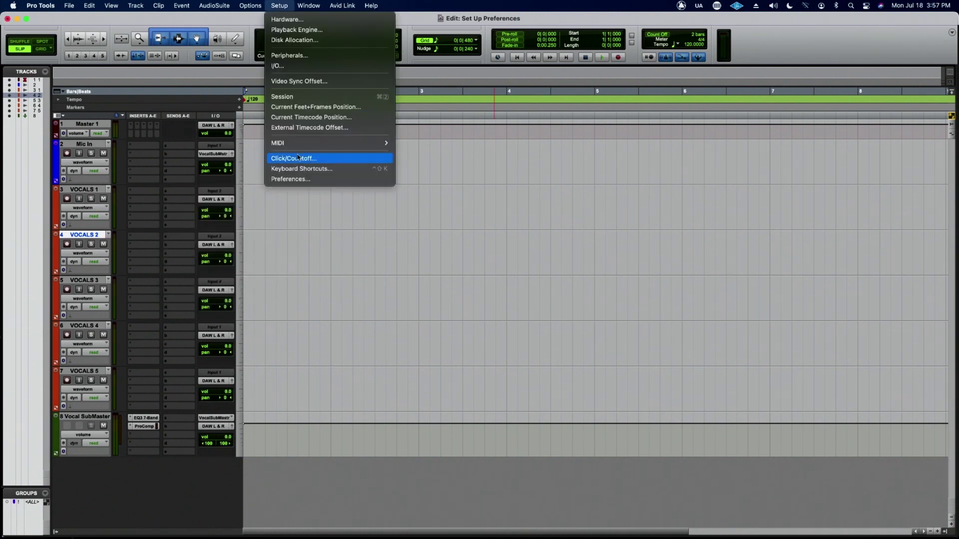
left_click(299, 181)
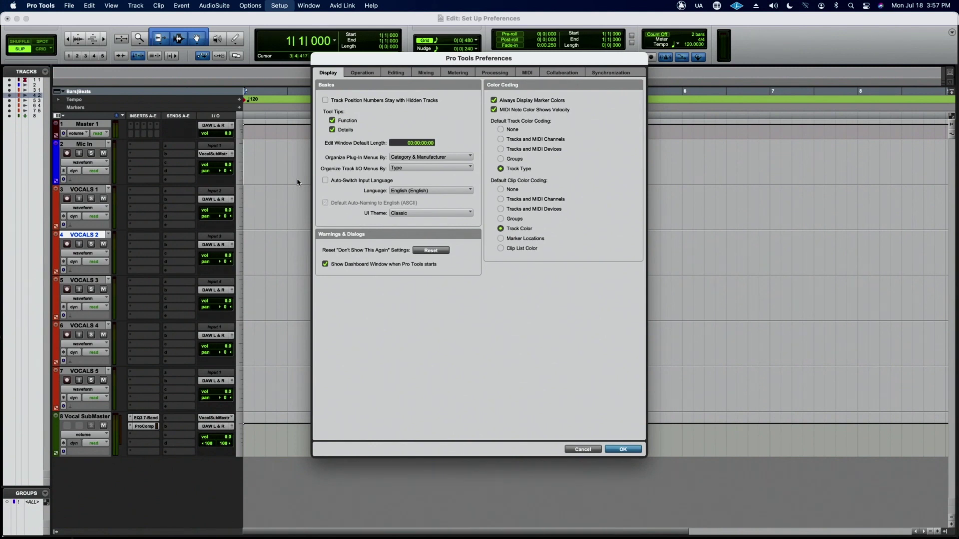
left_click(421, 168)
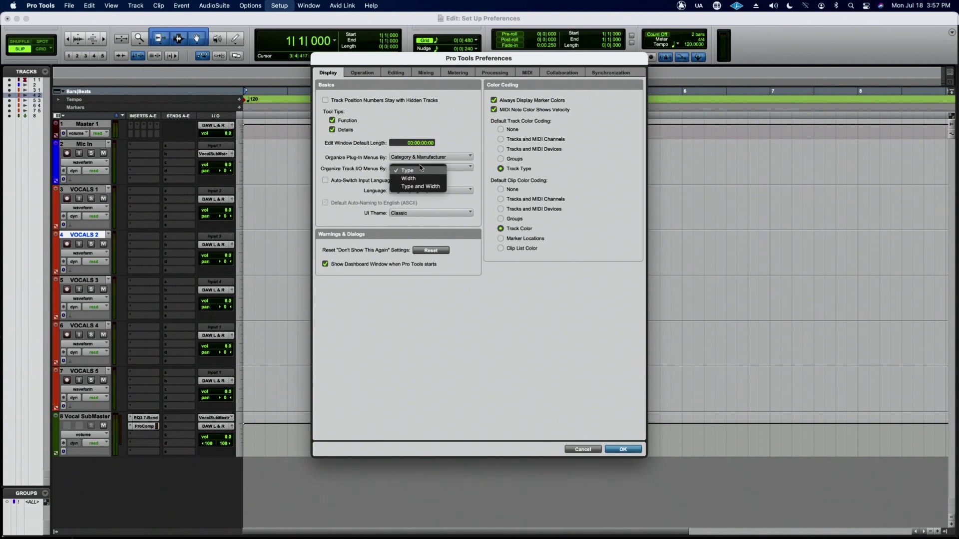
left_click(460, 175)
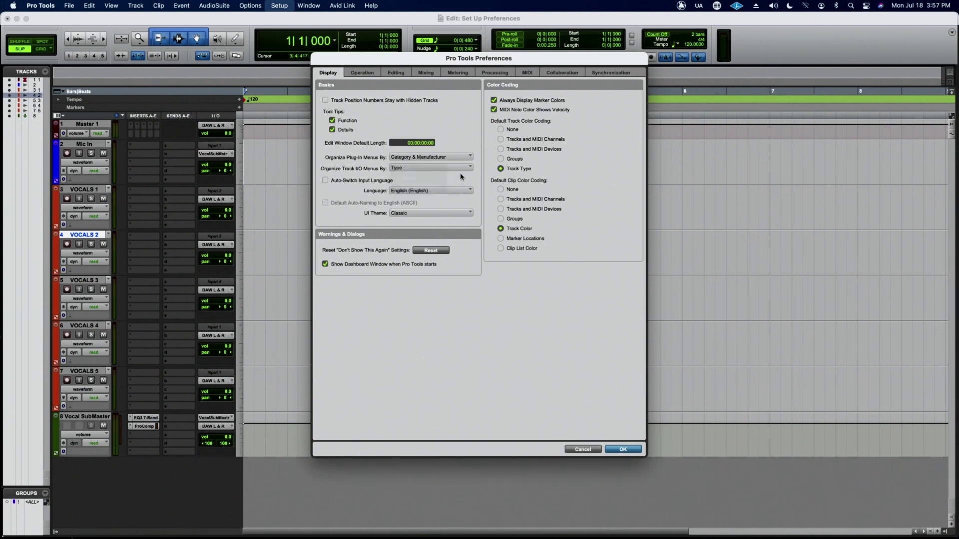
left_click(411, 192)
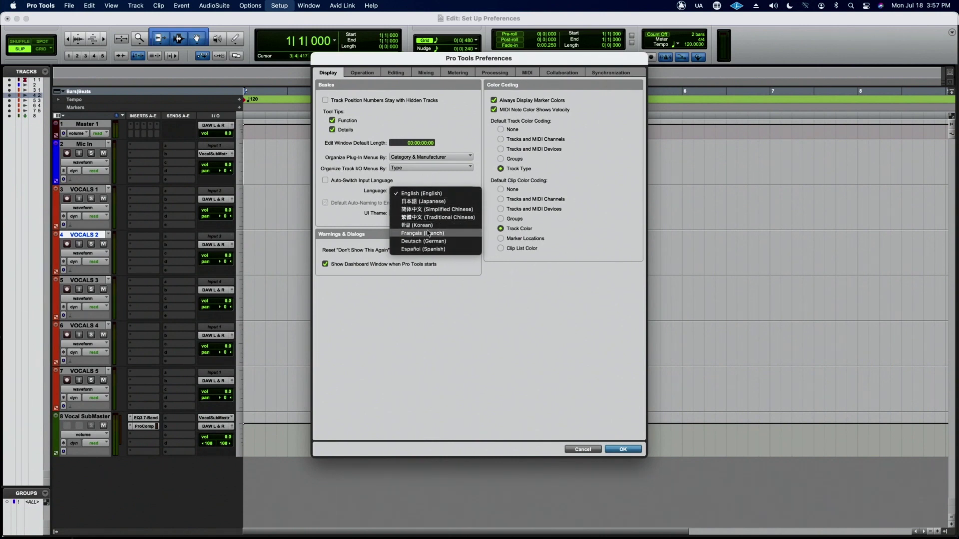
left_click(438, 181)
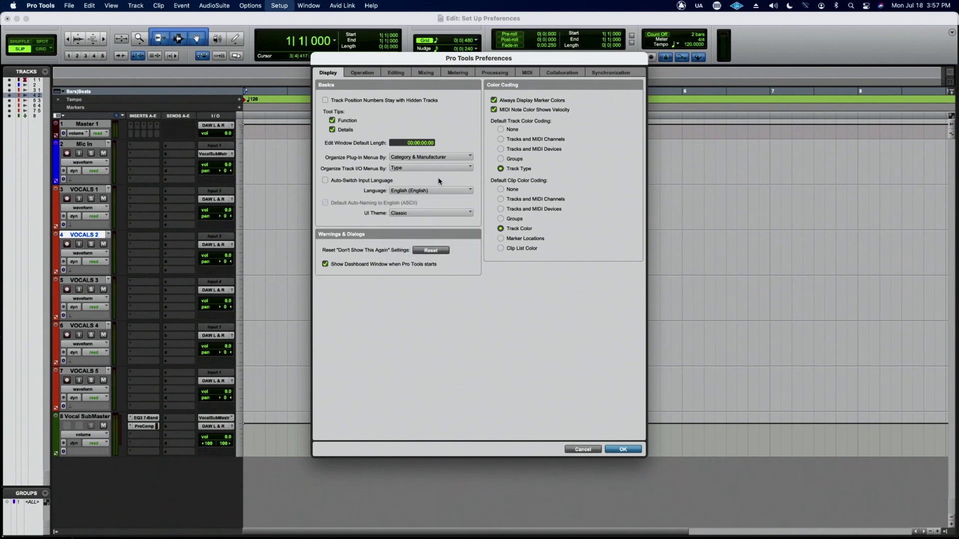
- Compare the Dark and Classic UI themes in the Display preferences, ending on Classic
left_click(415, 215)
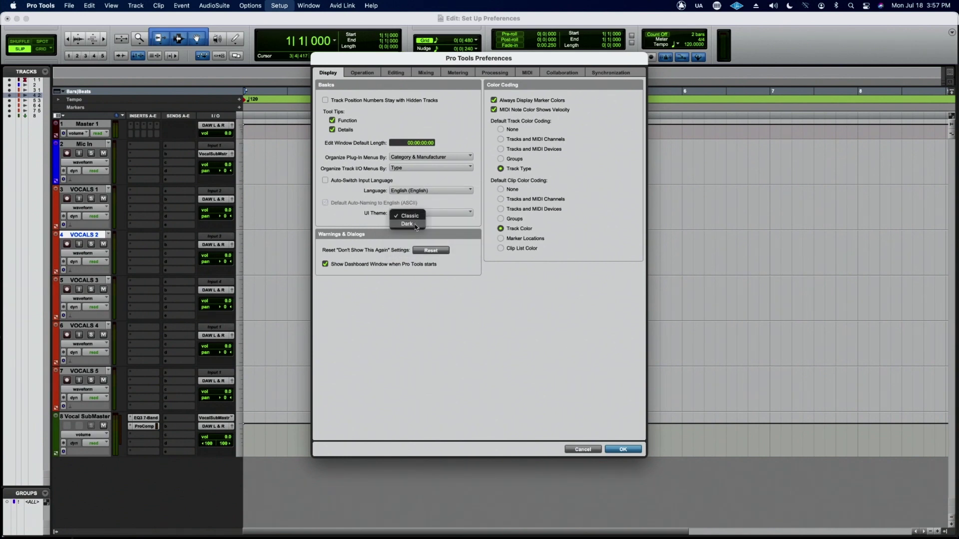
left_click(416, 224)
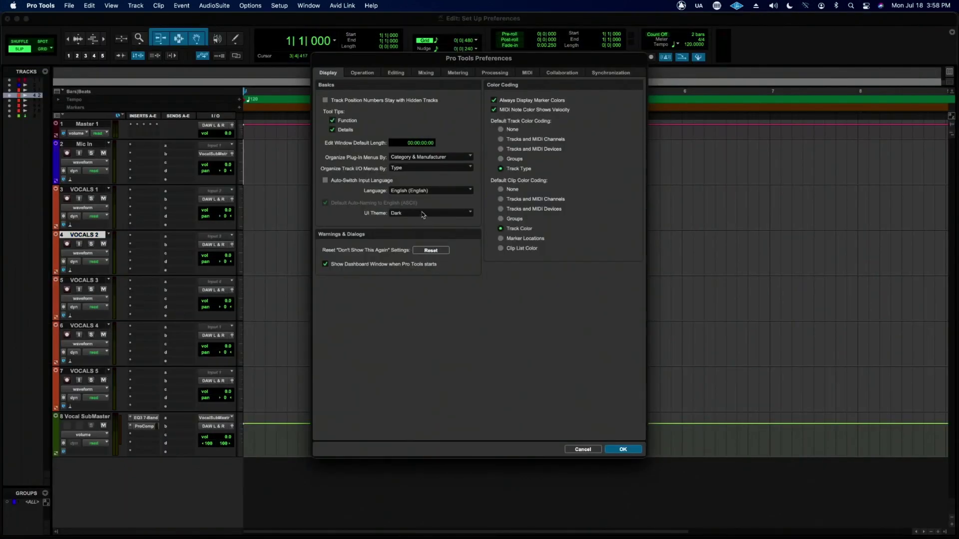
left_click(420, 214)
left_click(417, 205)
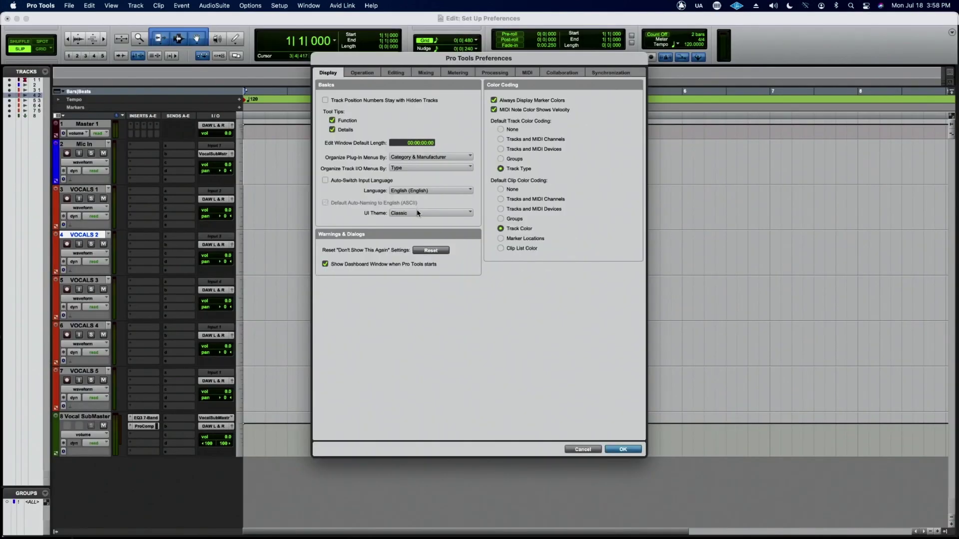
left_click(417, 213)
left_click(418, 215)
left_click(417, 216)
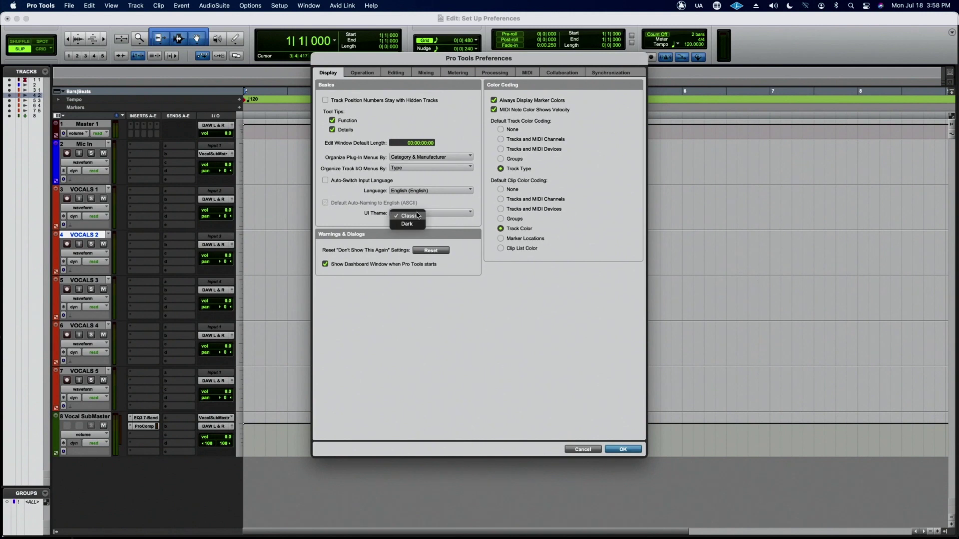
left_click(415, 224)
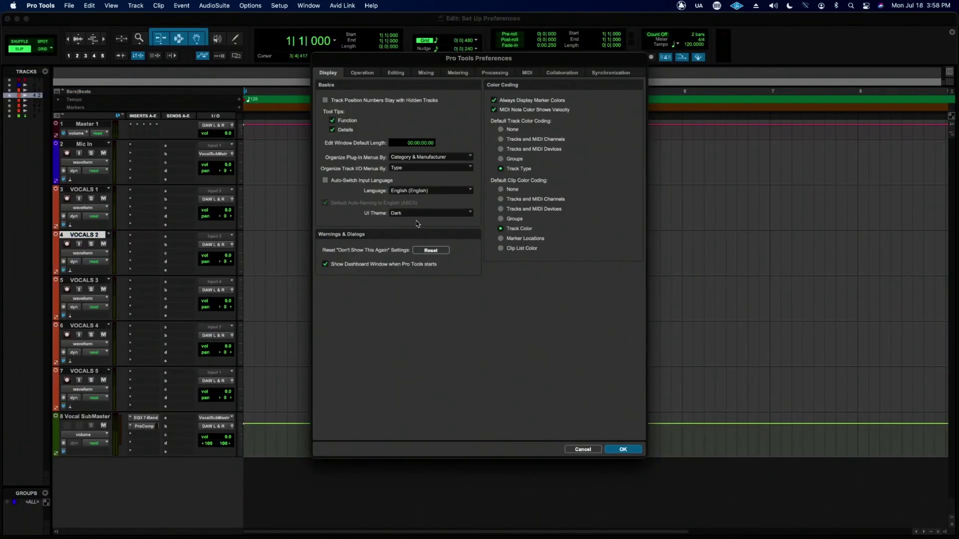
left_click(419, 214)
left_click(417, 206)
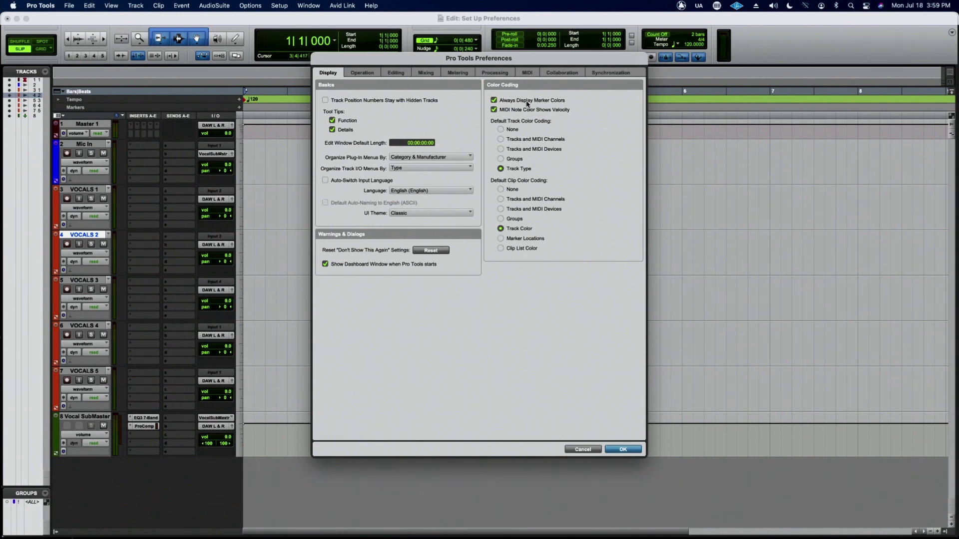
- Switch Always Display Marker Colors off and back on, and accept the preferences
left_click(493, 101)
left_click(493, 101)
left_click_drag(541, 61, 508, 92)
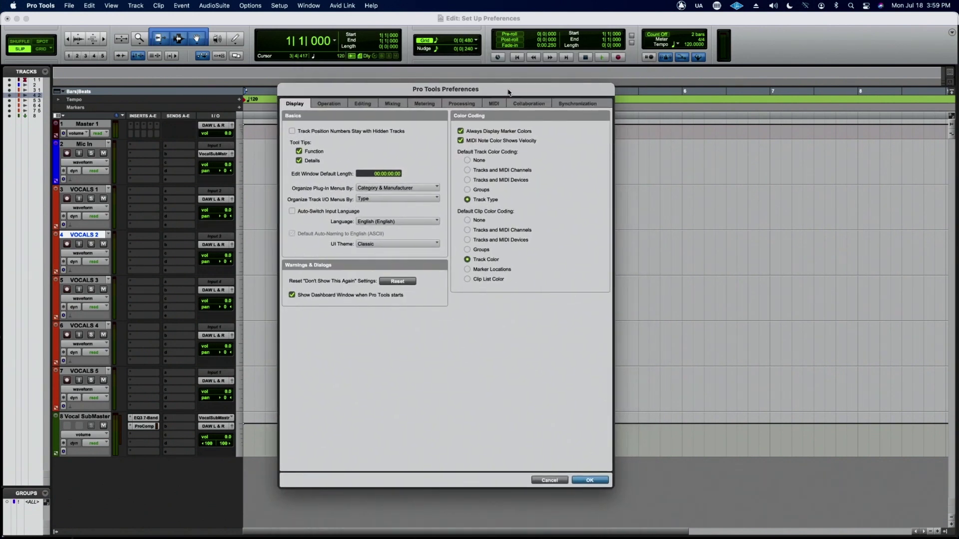
key("Return")
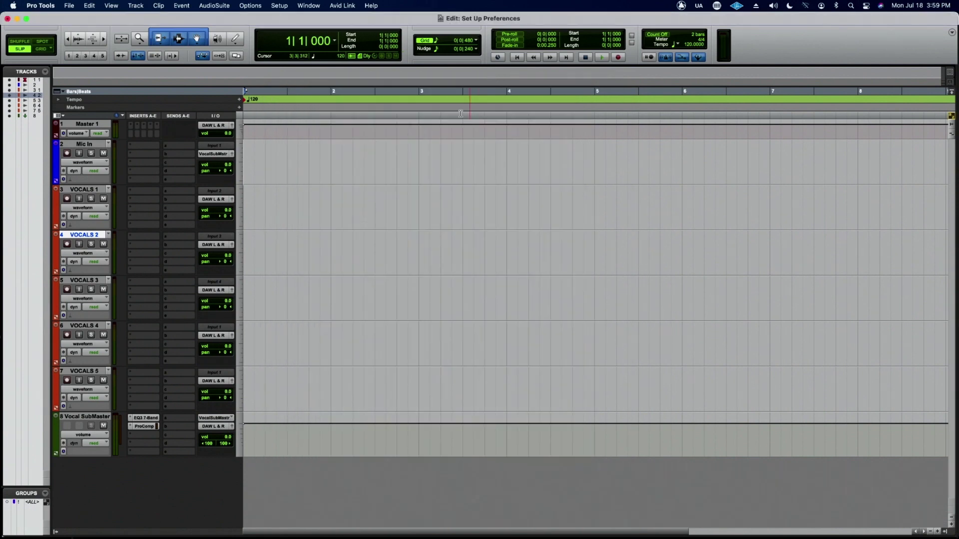
- Create two markers with default names on the timeline, at about 3|2|535 and 4|3|568
left_click(453, 102)
key("KP_Enter")
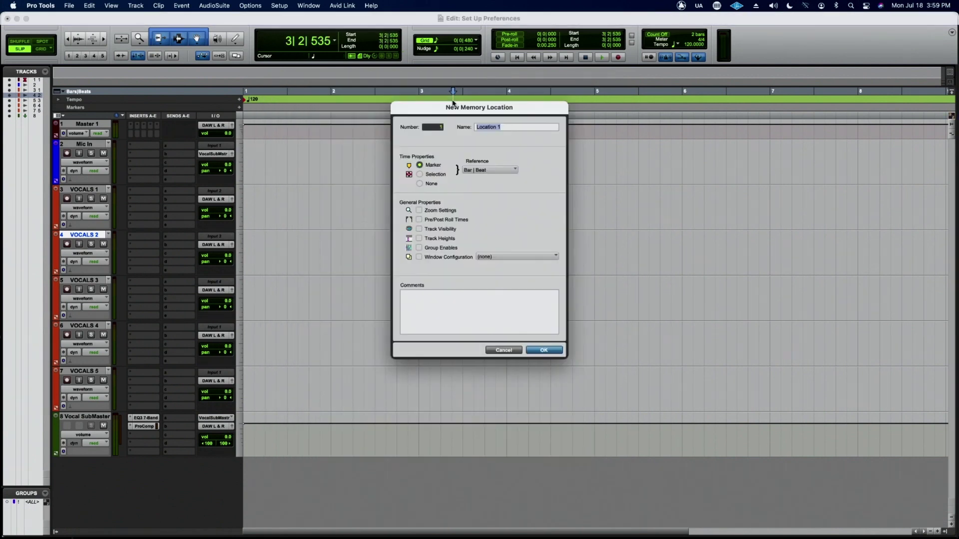
key("Return")
left_click(563, 107)
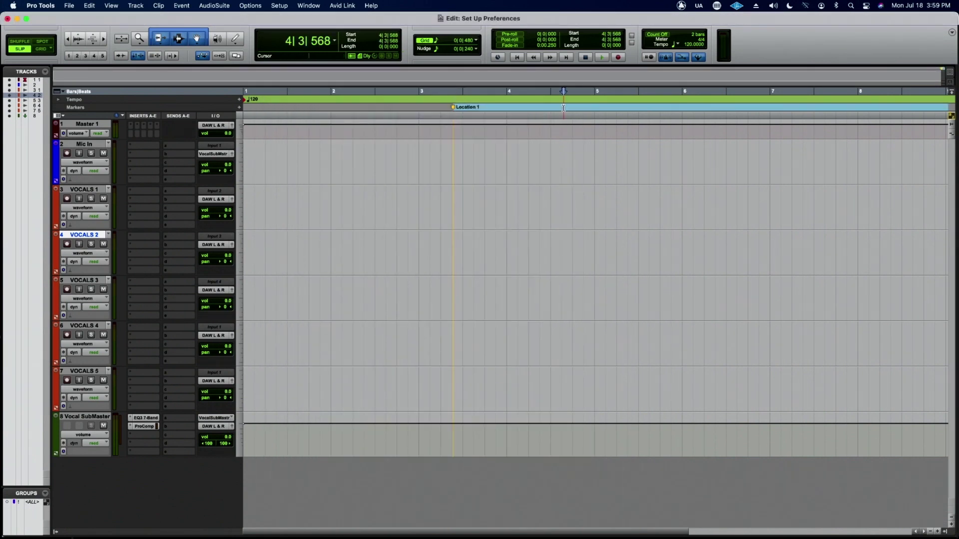
key("KP_Enter")
key("Return")
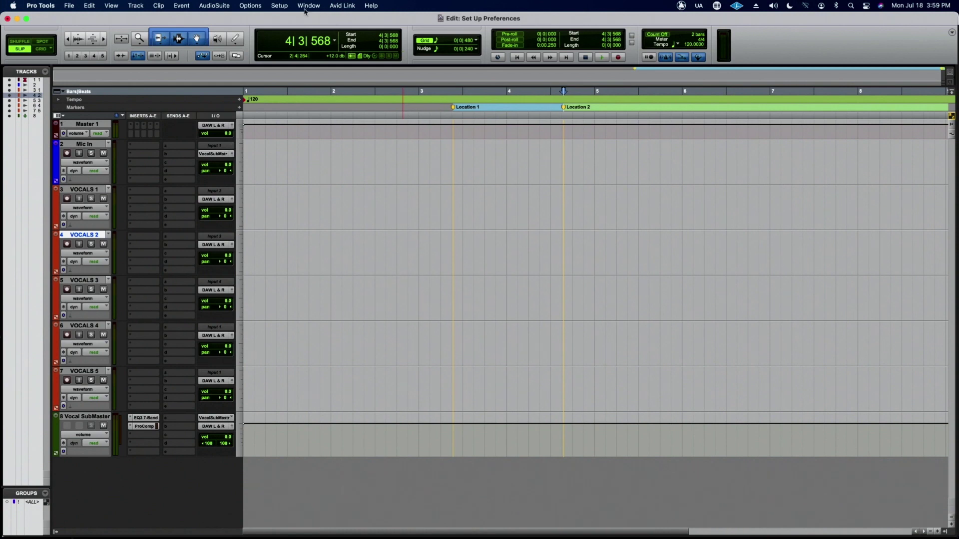
- In the Operation preferences, set Auto Backup to keep the 10 most recent session backups
left_click(284, 7)
left_click(297, 180)
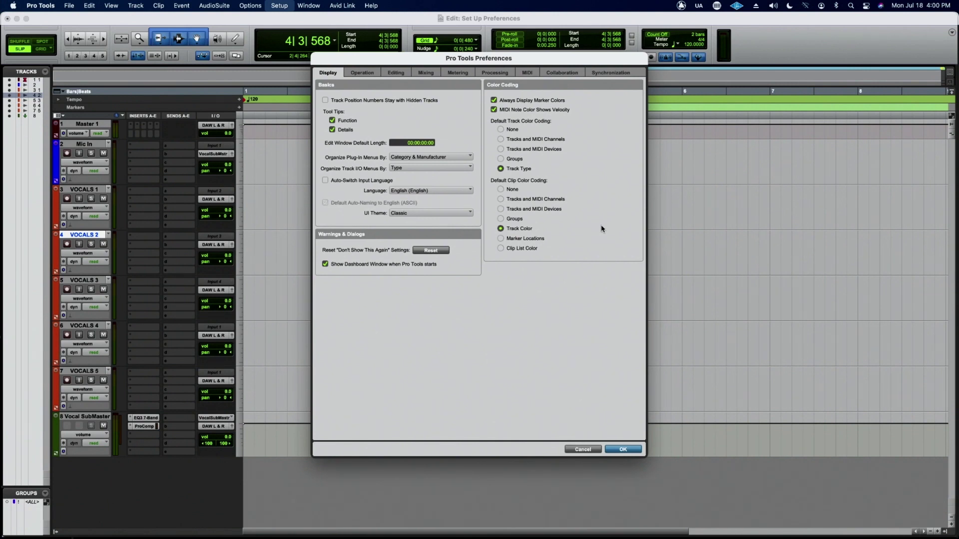
left_click(370, 75)
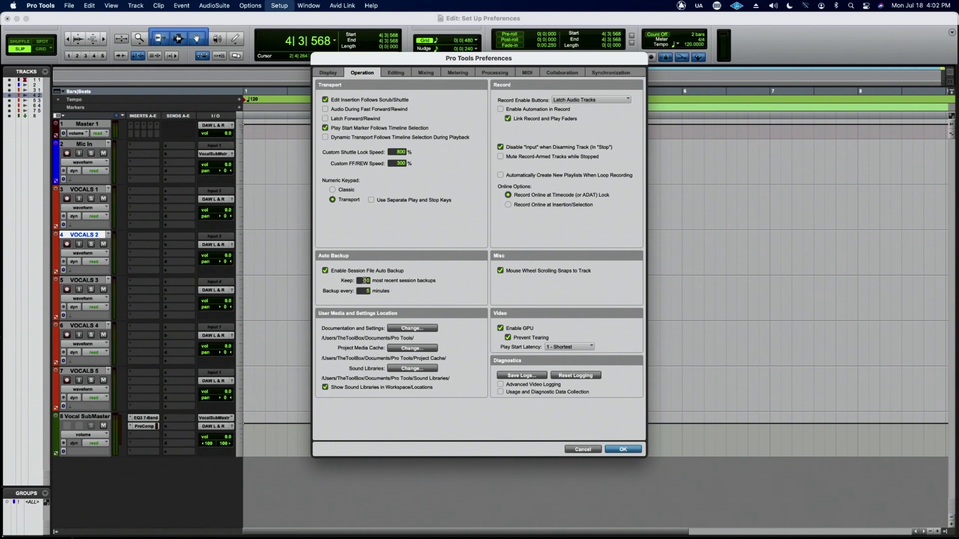
left_click(371, 284)
double_click(365, 281)
type("99")
type("1")
type("5")
left_click(366, 281)
type("10")
- Set Record Enable Buttons to Cancel Previous on Audio Tracks and apply the preferences
left_click(594, 100)
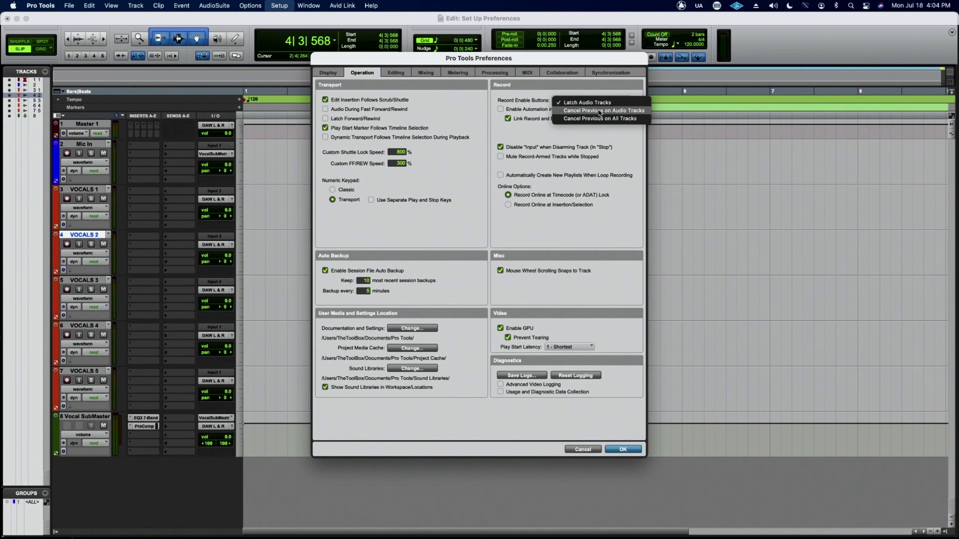
left_click(599, 112)
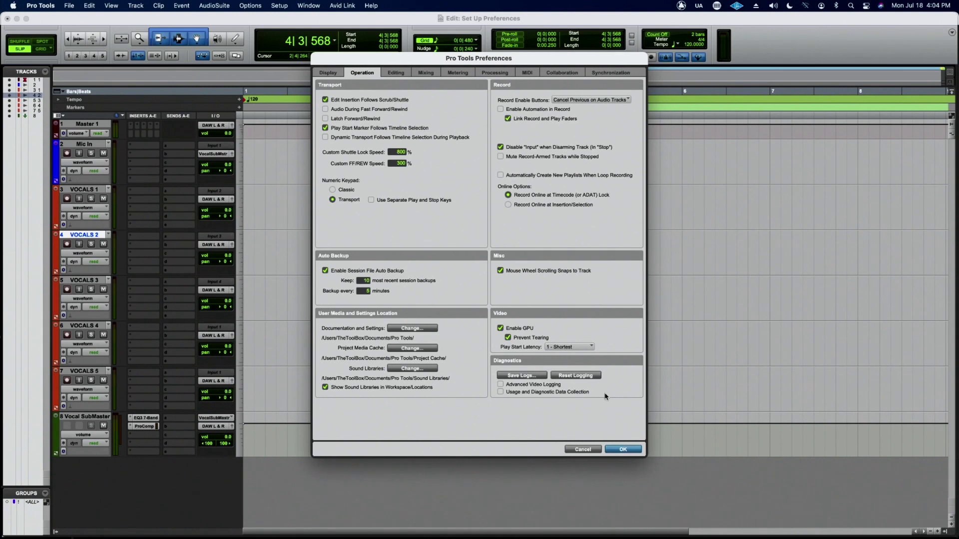
left_click(622, 450)
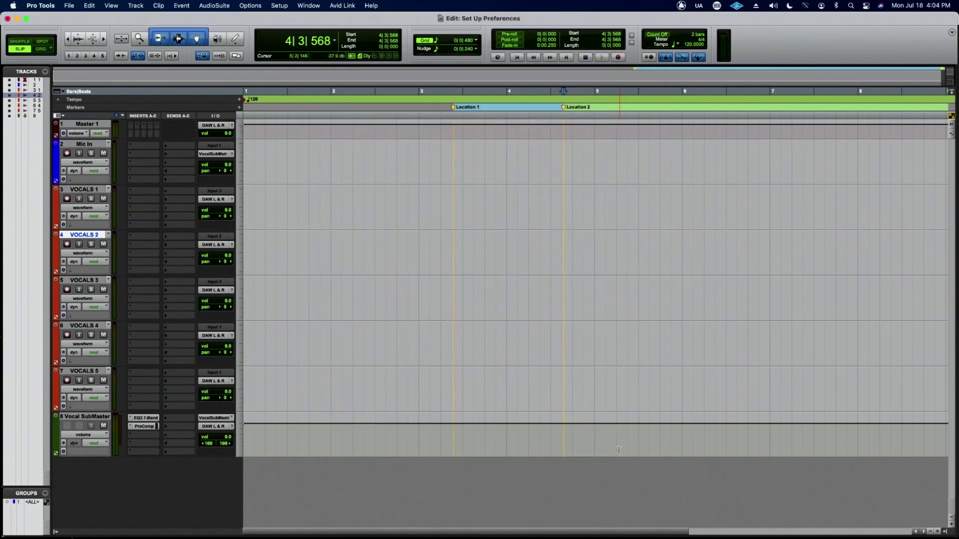
- Record-enable Mic In followed by VOCALS 5, and set the height of the selected tracks to extreme
left_click(67, 153)
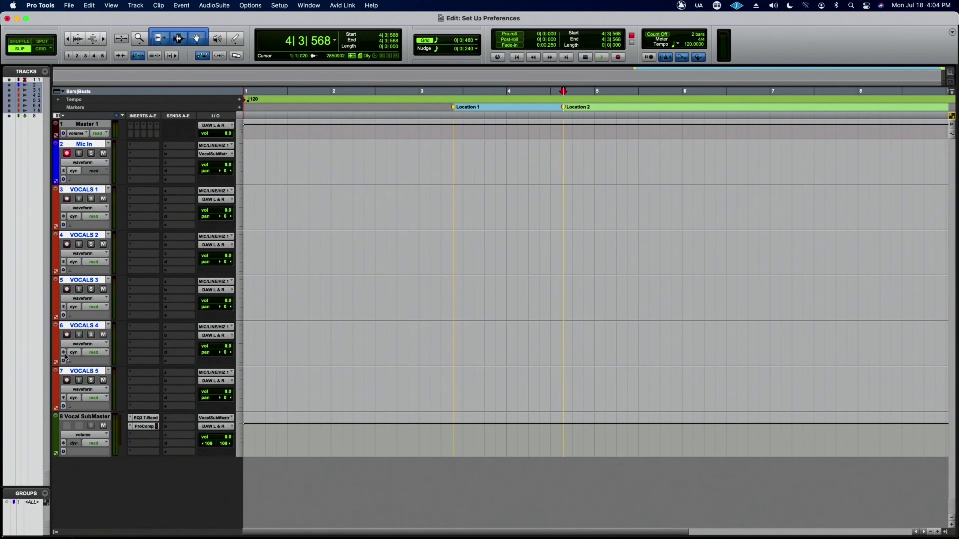
left_click(67, 380)
left_click(241, 174)
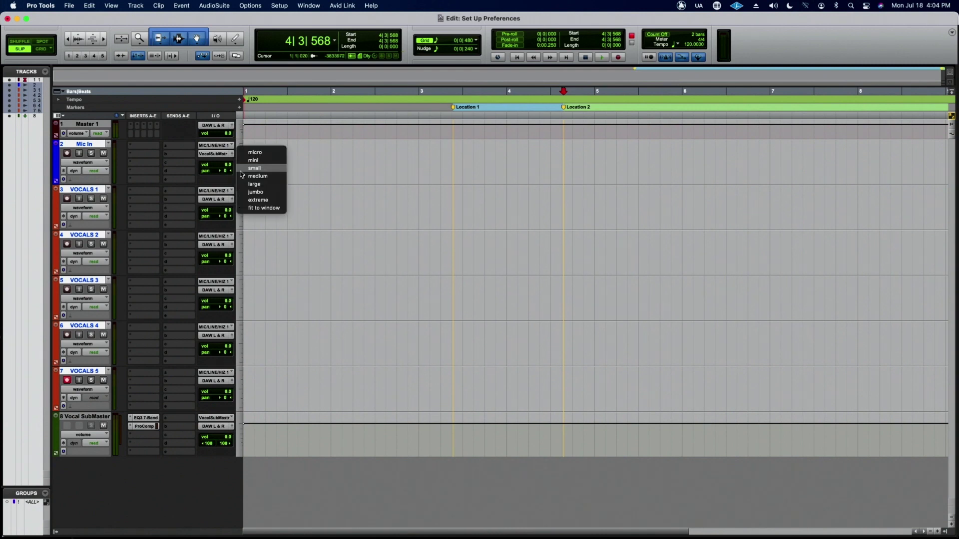
left_click(244, 200)
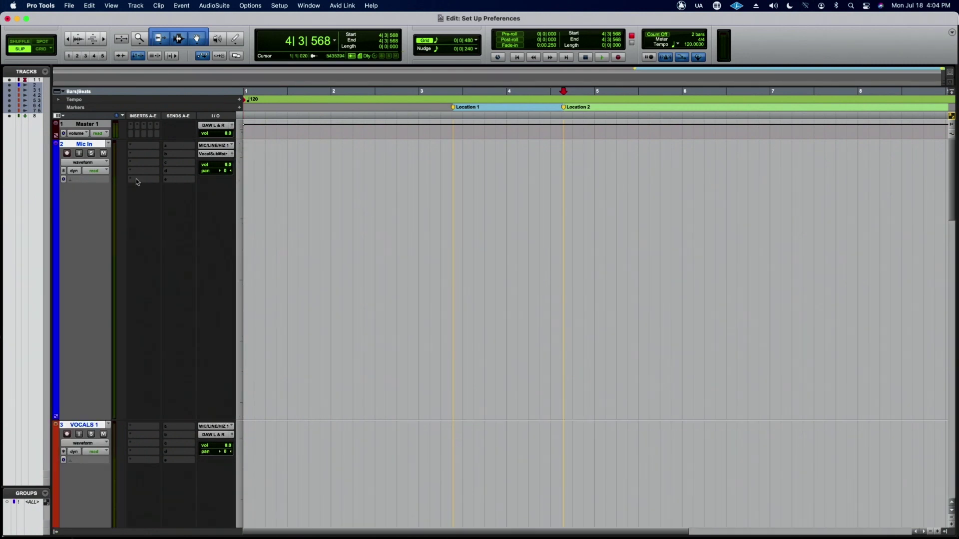
- Record-enable Mic In and VOCALS 5 together and record a short take from the second marker to about bar 6
left_click(67, 154)
scroll(134, 204, "down", 10)
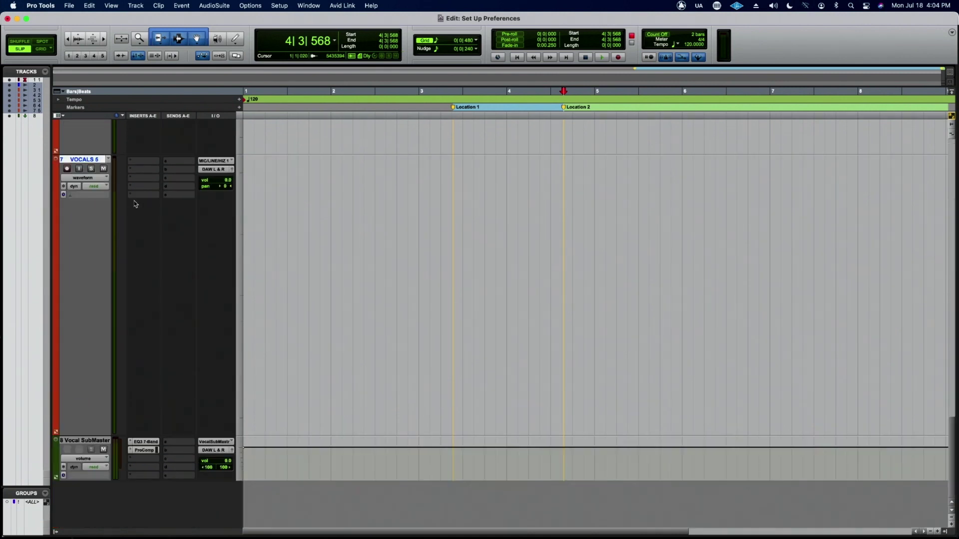
left_click(67, 169)
scroll(66, 169, "up", 10)
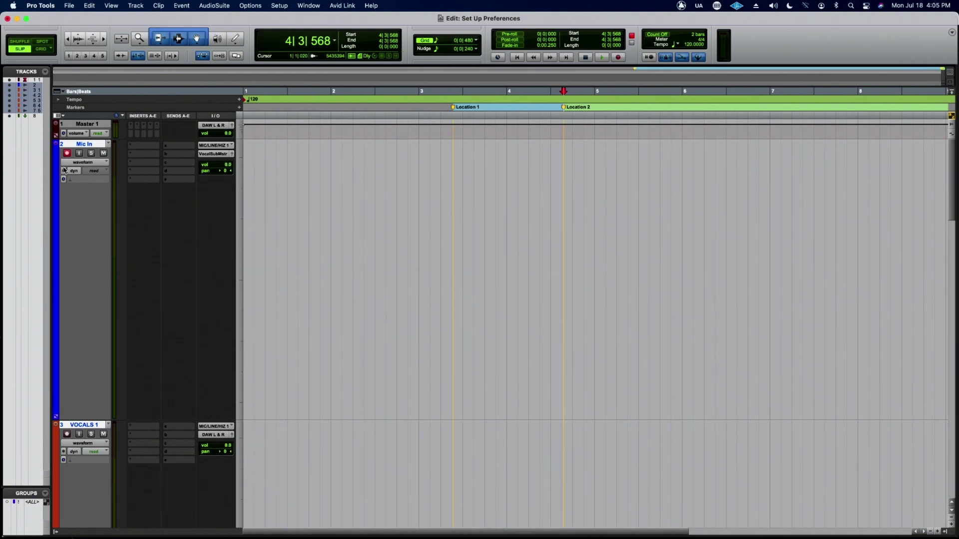
key("super+space")
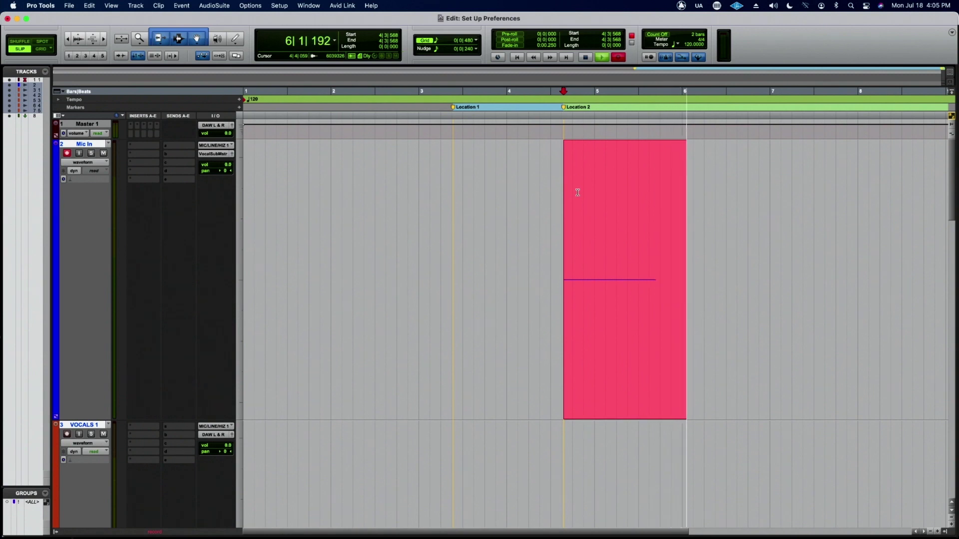
key("space")
scroll(577, 192, "down", 10)
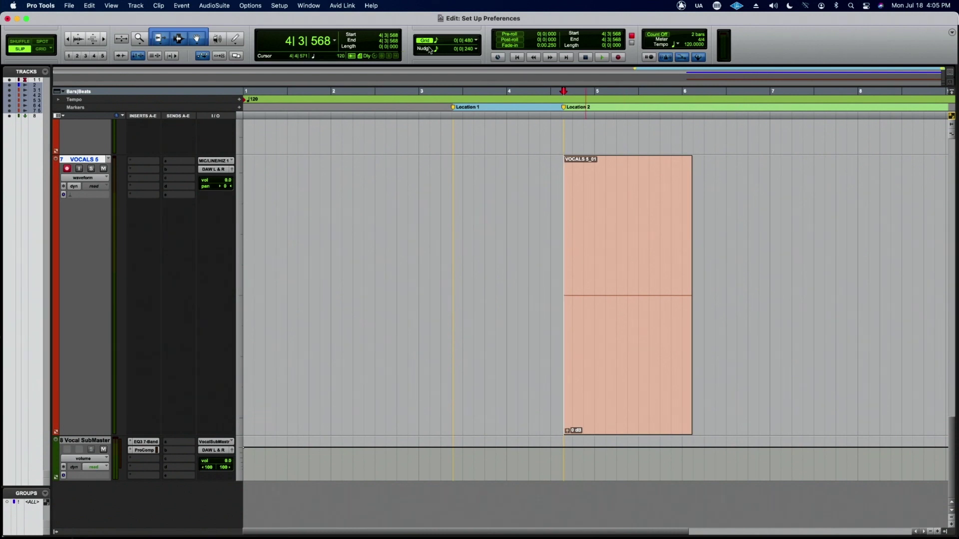
- Review the Record settings in the Operation preferences, apply them, and set the height of the selected tracks to small
left_click(280, 5)
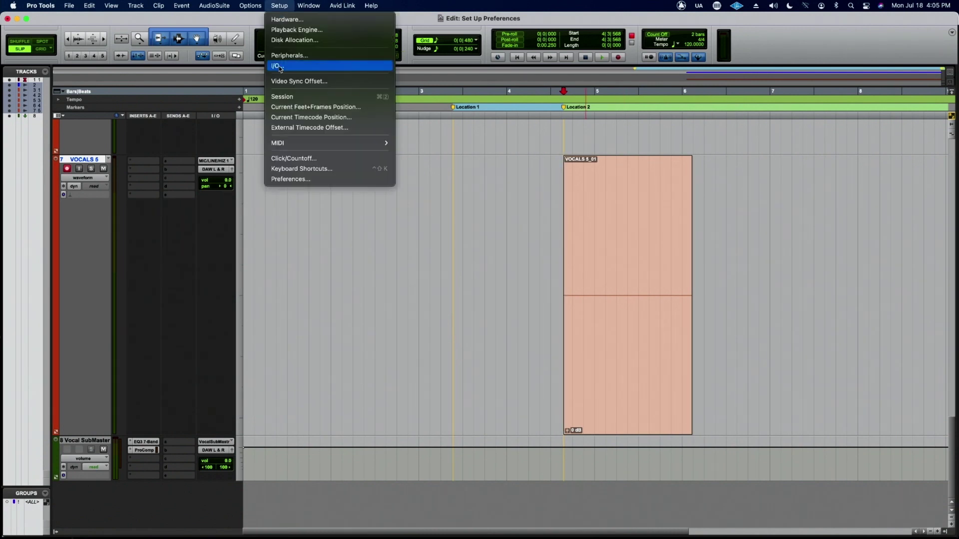
left_click(289, 179)
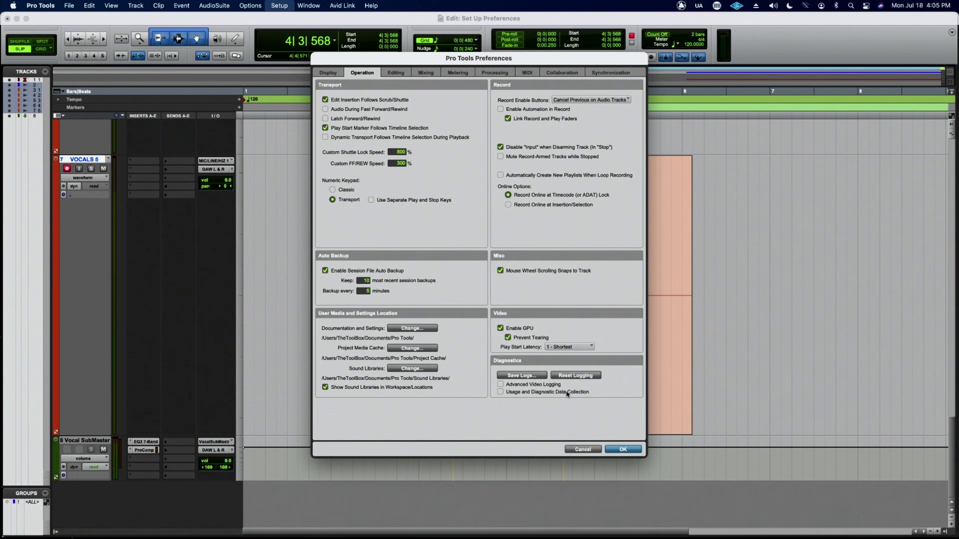
left_click(623, 450)
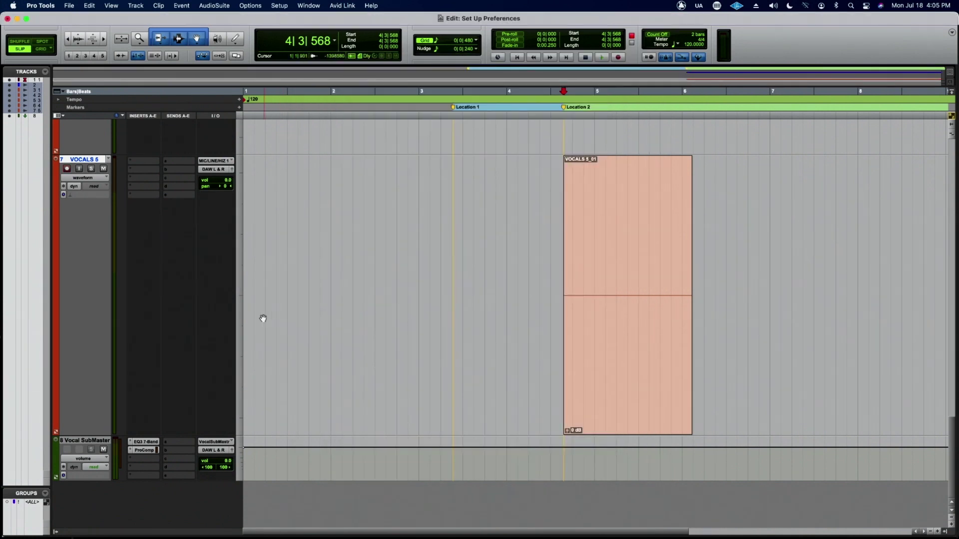
left_click(241, 309)
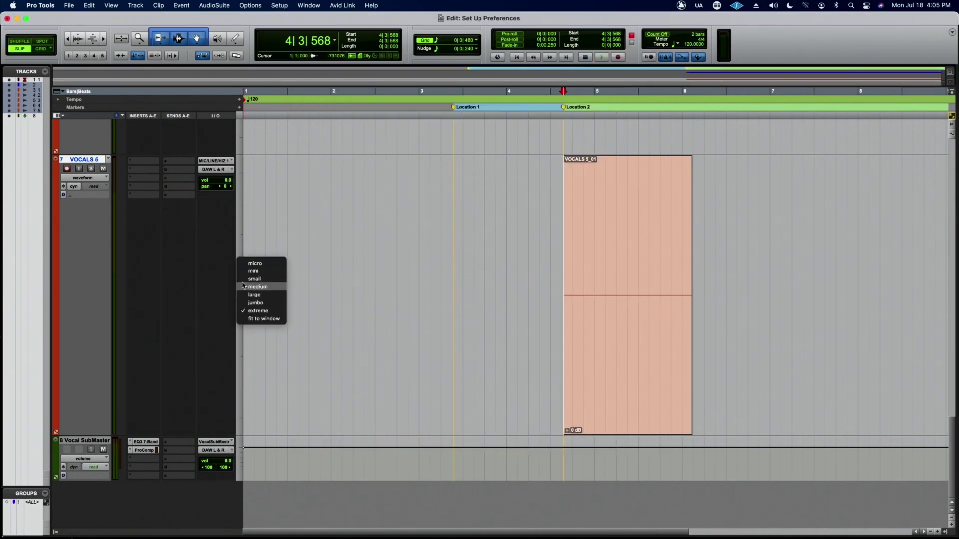
left_click(243, 286)
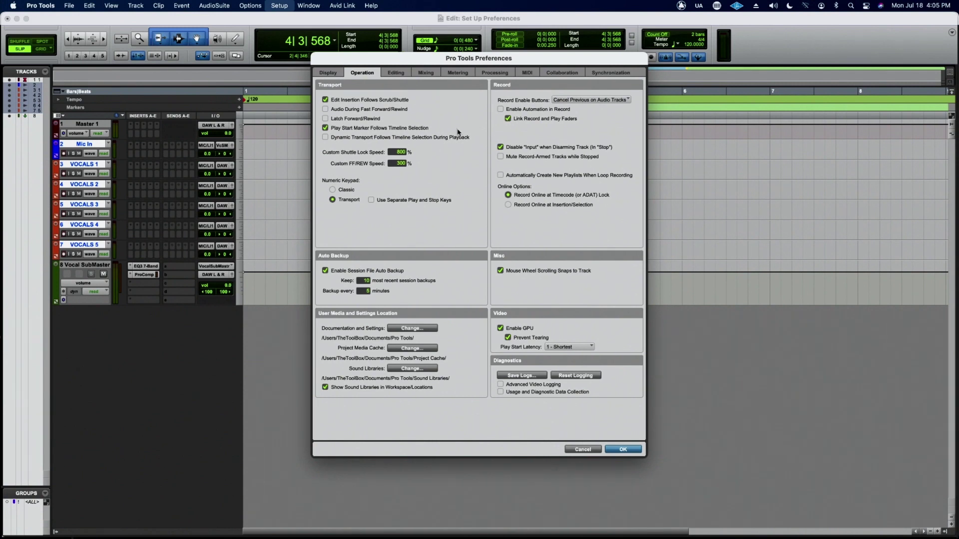
- Close the preferences, record-enable VOCALS 3 in the Mix window and disarm it, and return to the Edit window
left_click(622, 450)
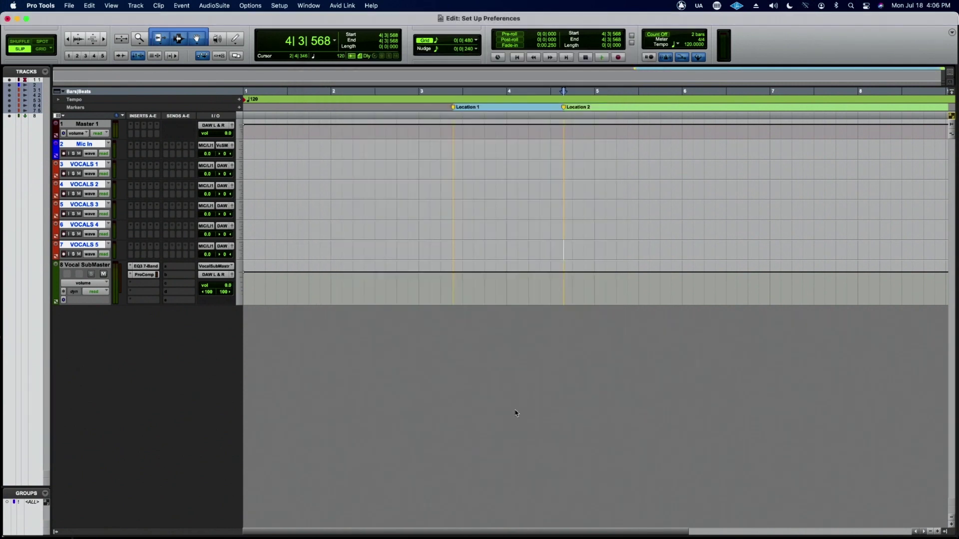
key("super+equal")
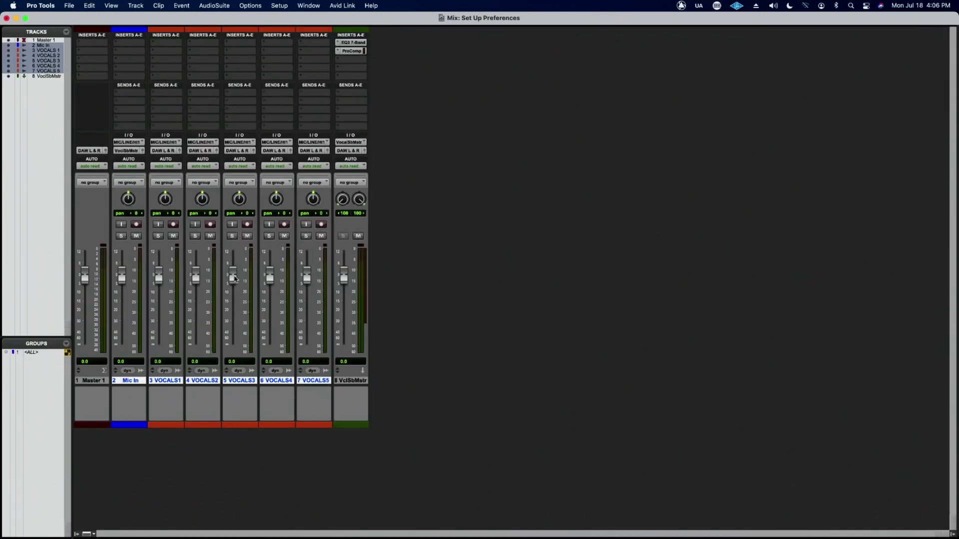
left_click(247, 225)
left_click(248, 226)
key("super+equal")
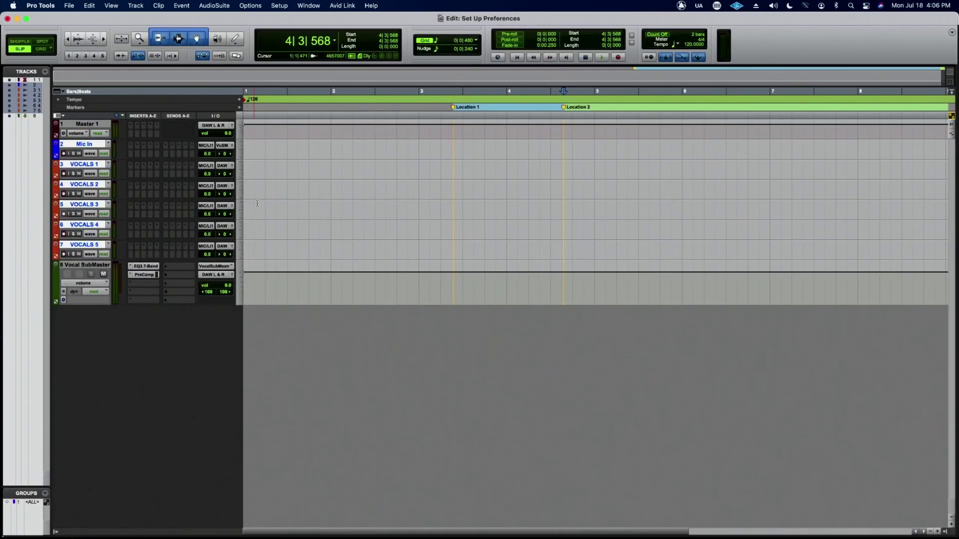
- Test the Disable "Input" when Disarming Track preference by playing briefly with VOCALS 2 and VOCALS 3 on input monitoring, and clear both tracks' monitoring
key("super+comma")
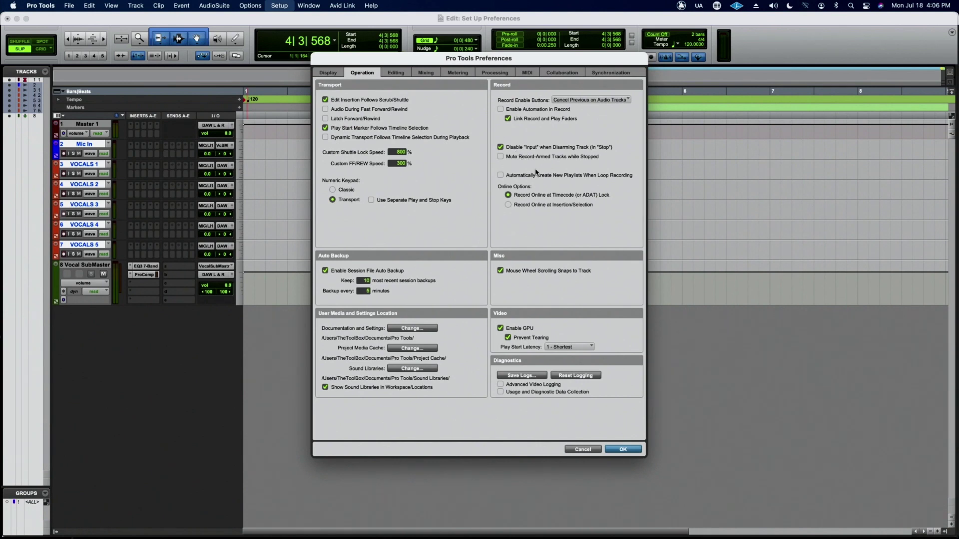
left_click(626, 451)
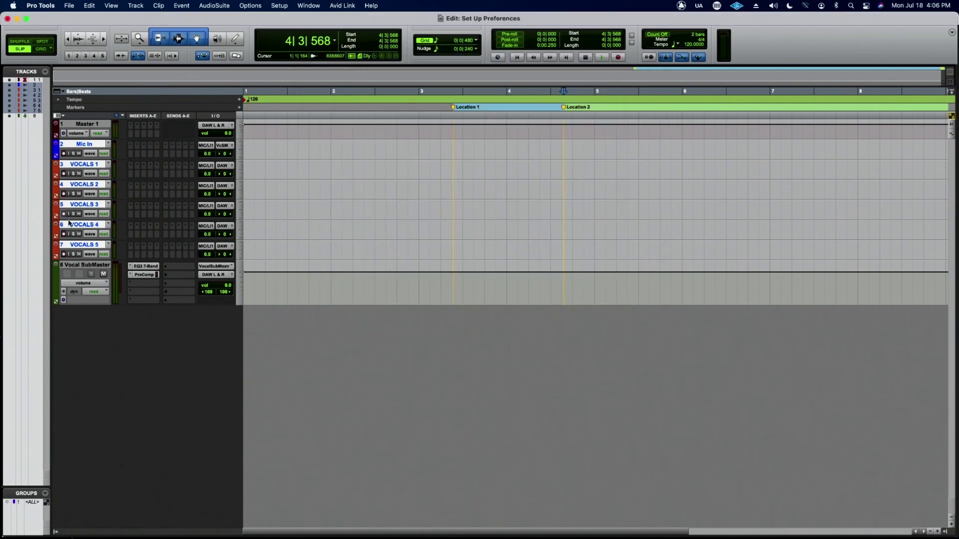
left_click(68, 214)
left_click(64, 193)
left_click(68, 193)
left_click(458, 191)
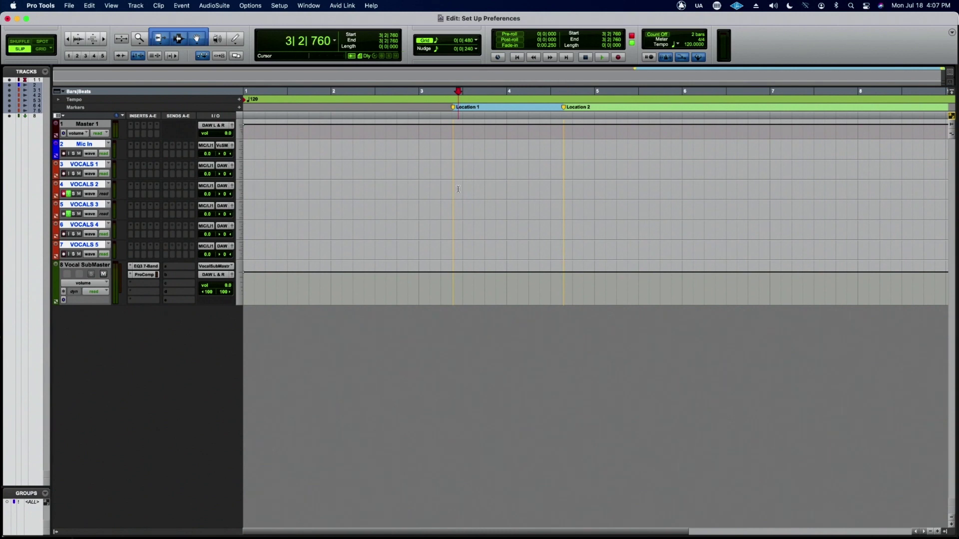
key("space")
key("space")
left_click(69, 194)
left_click(63, 194)
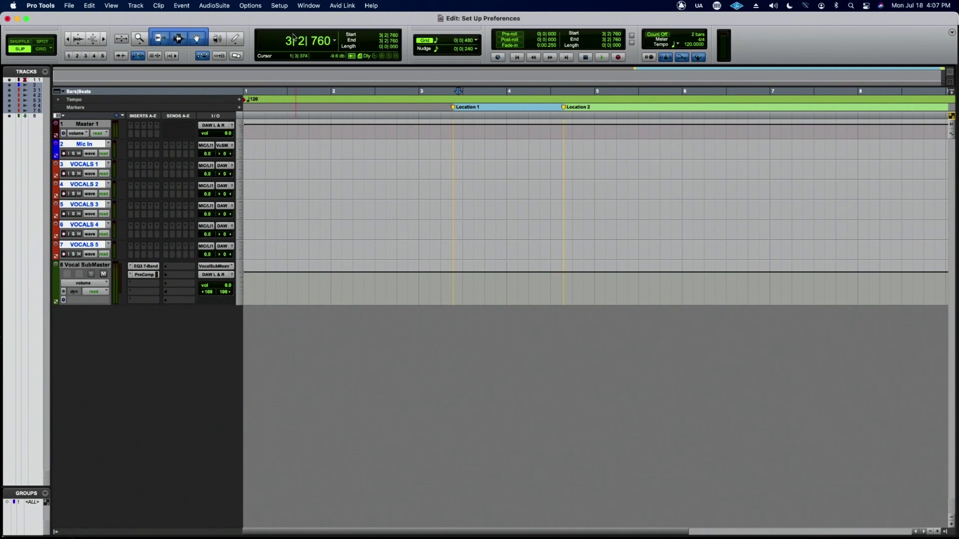
- In the Operation preferences, enable Automatically Create New Playlists When Loop Recording and apply the change
left_click(279, 5)
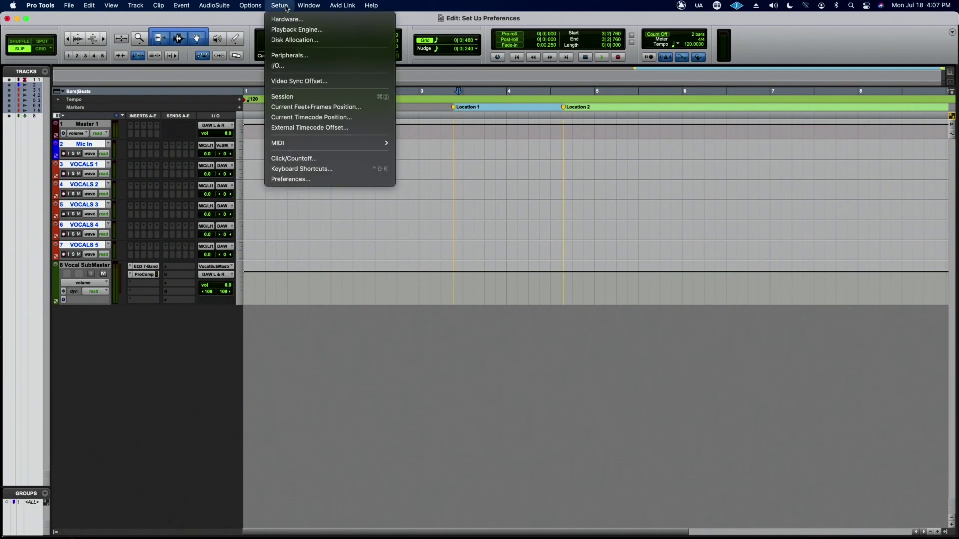
left_click(299, 180)
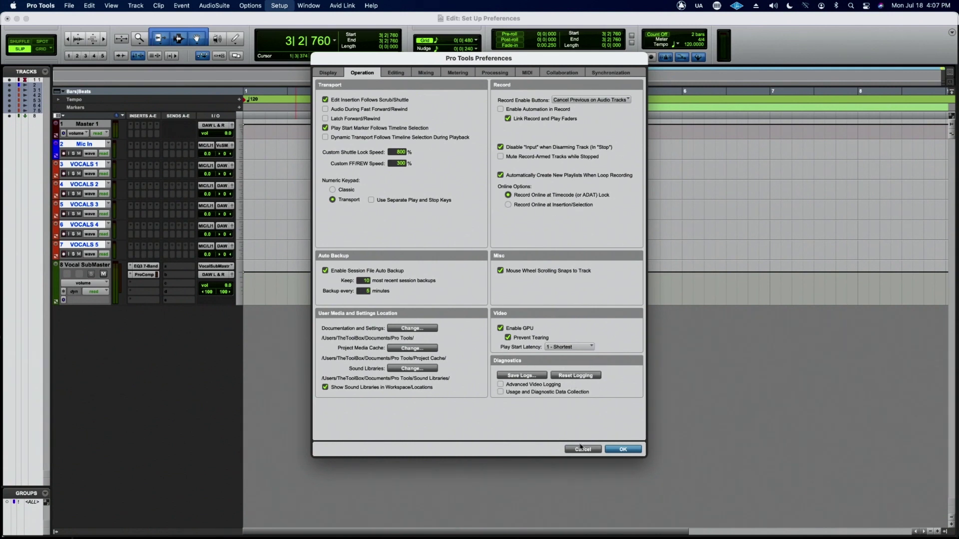
left_click(622, 450)
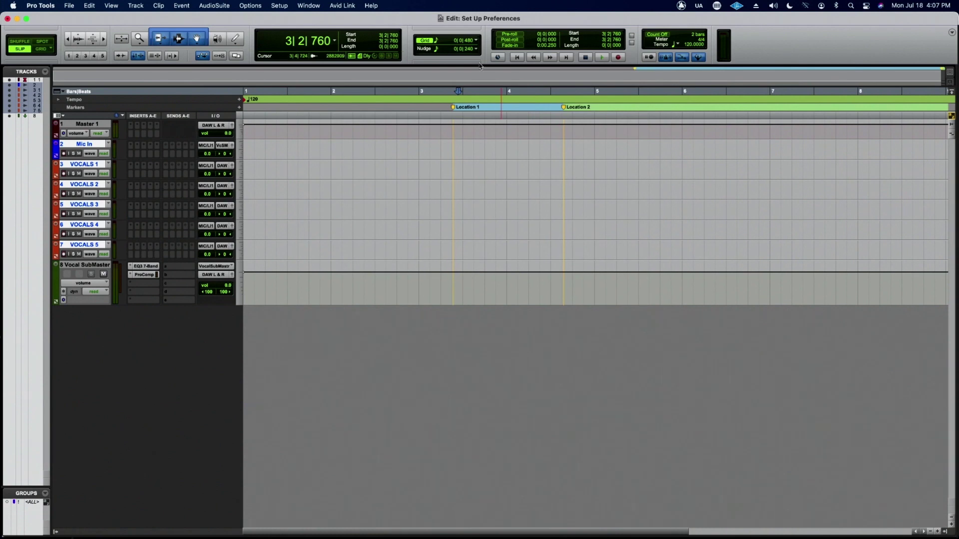
- Record-enable Mic In and loop-record several takes over a selection from about 3|2|330 to 4|1|154
left_click(619, 58, "ctrl")
left_click_drag(453, 166, 484, 147)
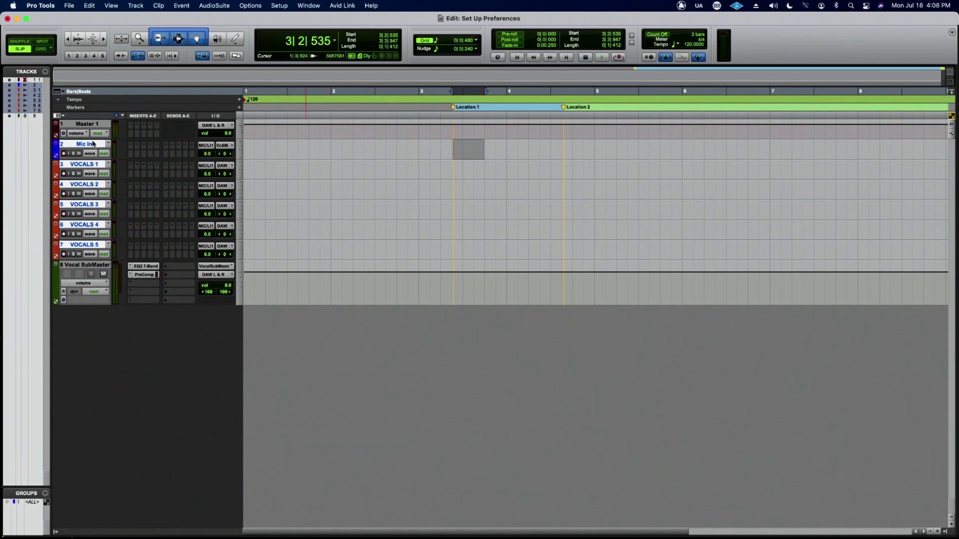
left_click(64, 154)
key("super+space")
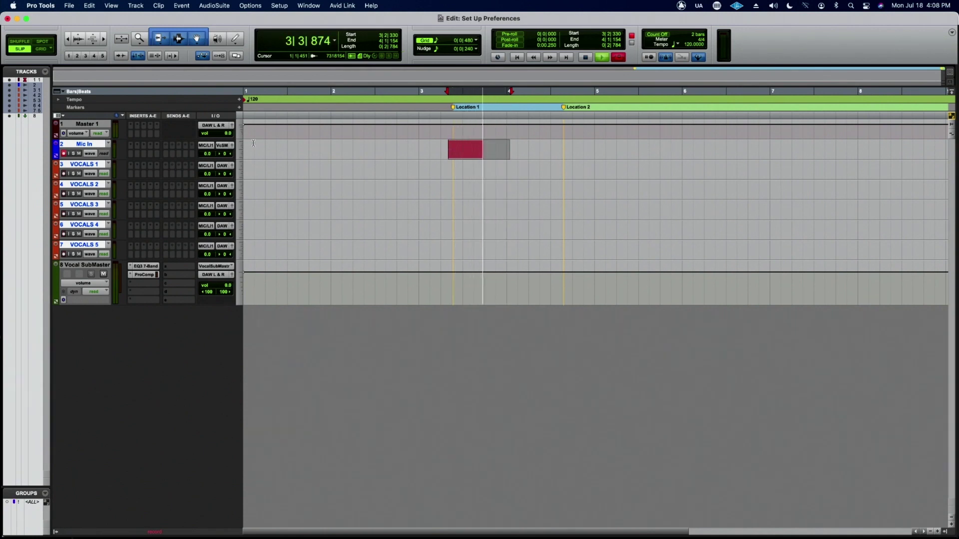
key("space")
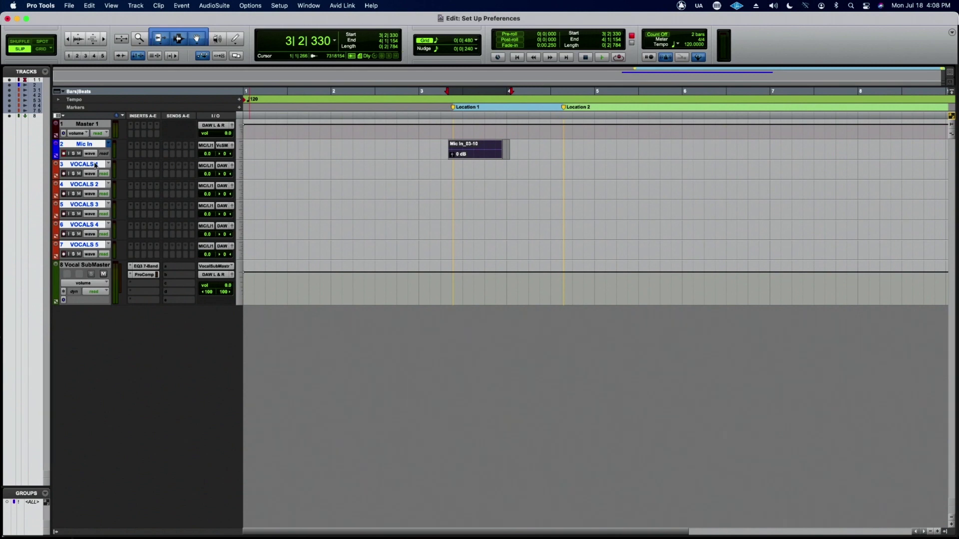
- Show the Mic In takes in playlists view, select portions of individual takes, and return the track to waveform view
left_click(93, 153)
left_click(95, 155)
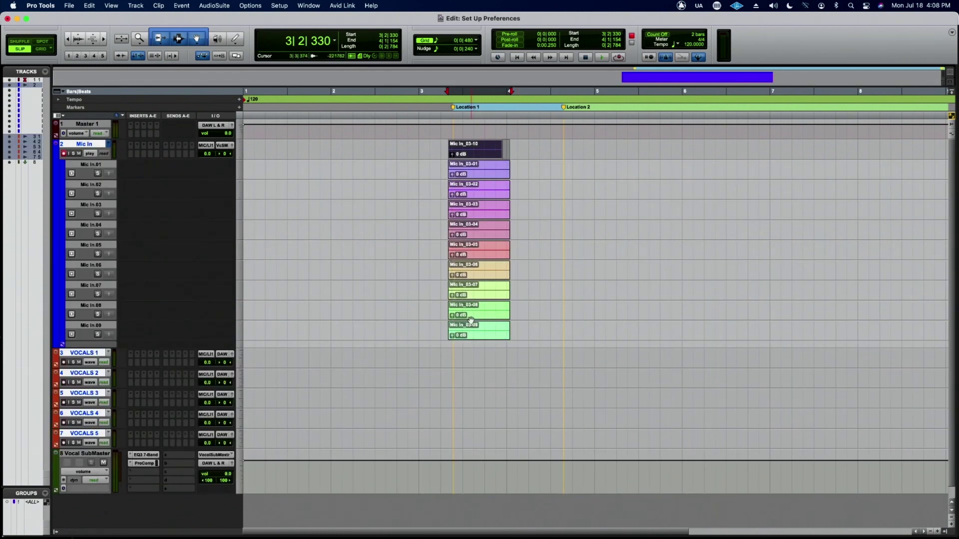
left_click(471, 171)
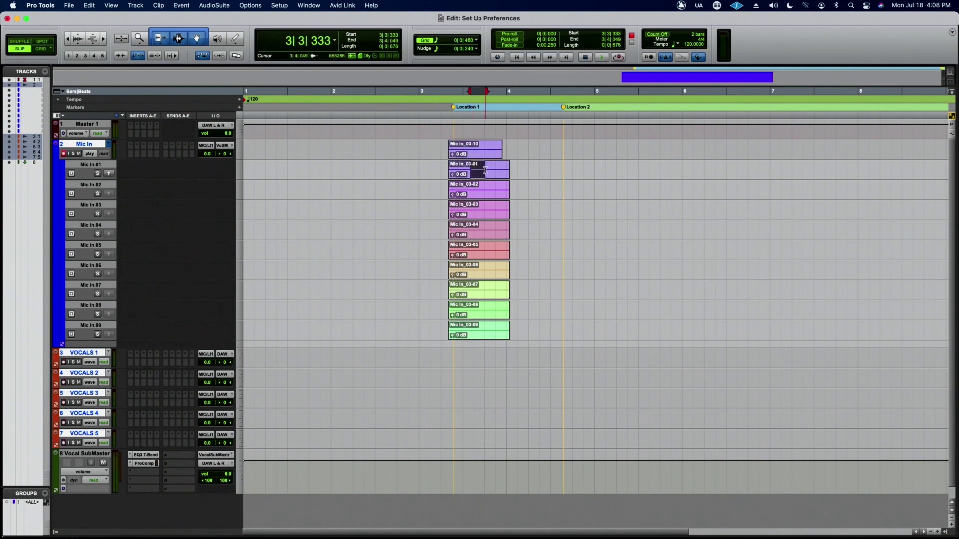
left_click(489, 188)
left_click_drag(488, 187, 480, 225)
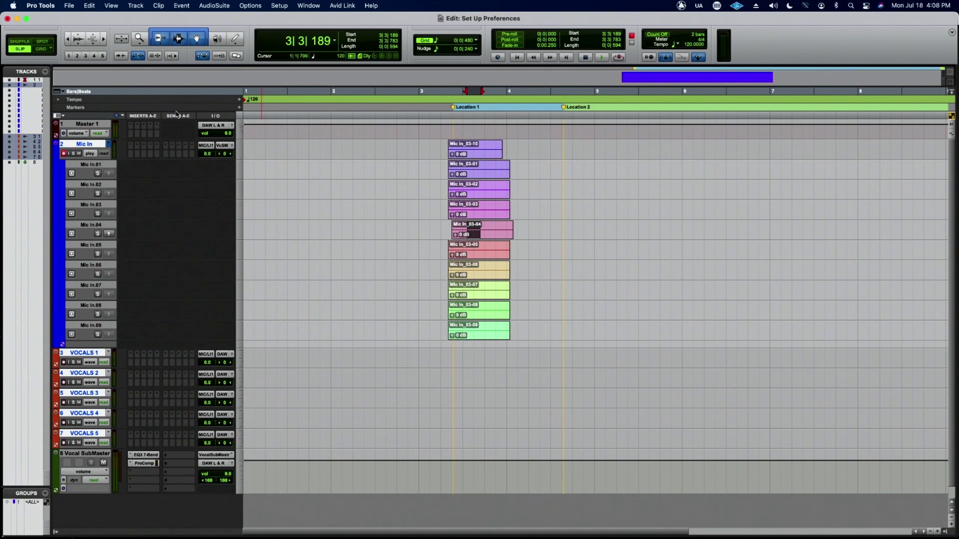
left_click(91, 154)
left_click(91, 184)
- Review the Clips settings in the Editing preferences, moving the dialog clear of the timeline, and confirm the dialog
left_click(280, 5)
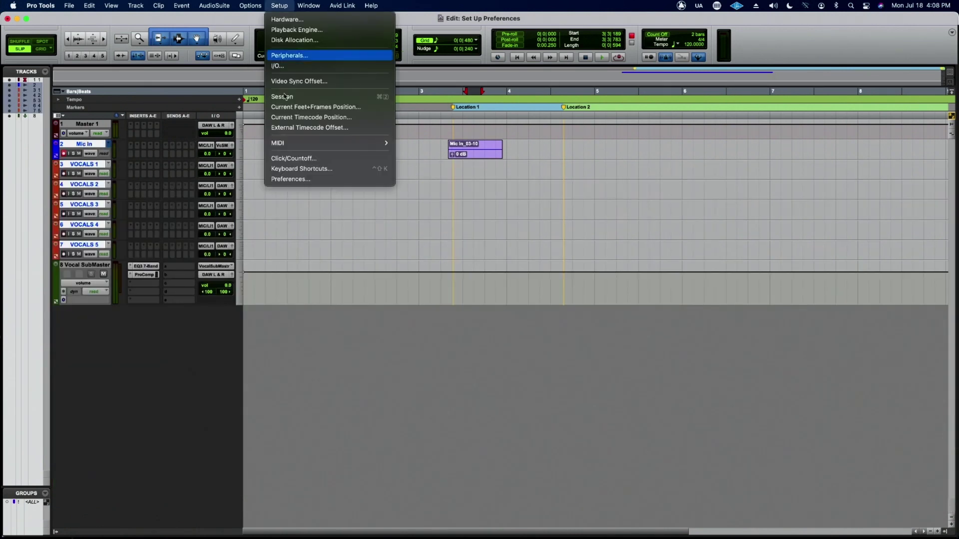
left_click(290, 179)
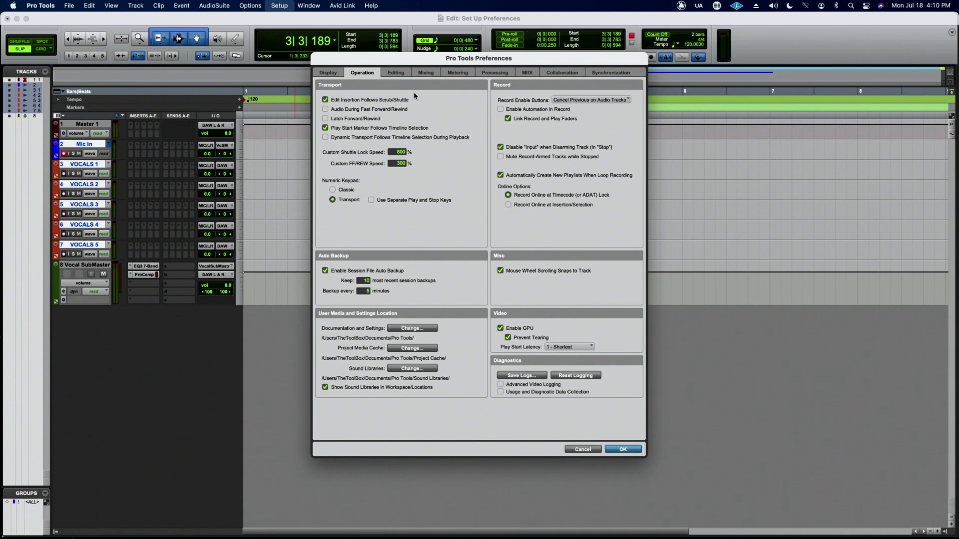
left_click(395, 73)
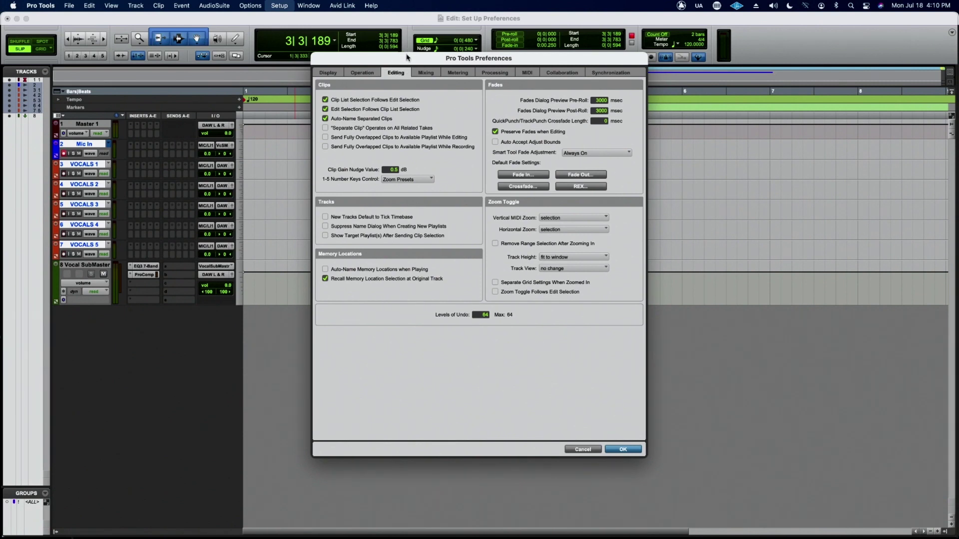
left_click_drag(407, 58, 640, 174)
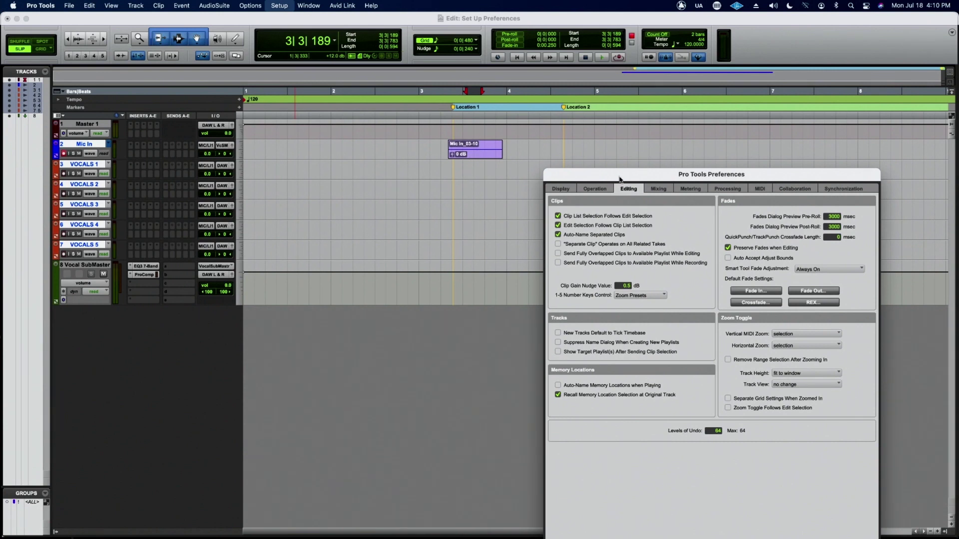
left_click_drag(618, 176, 438, 78)
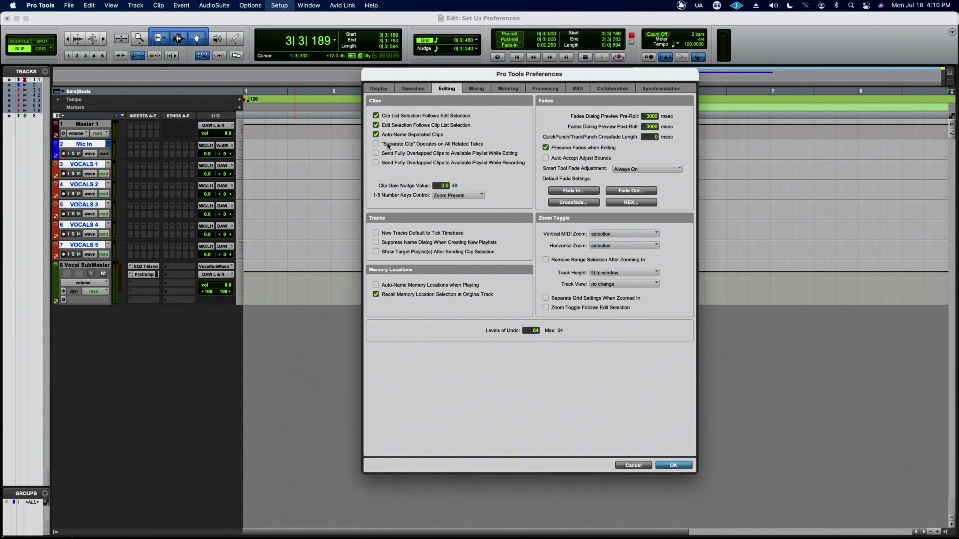
left_click(674, 466)
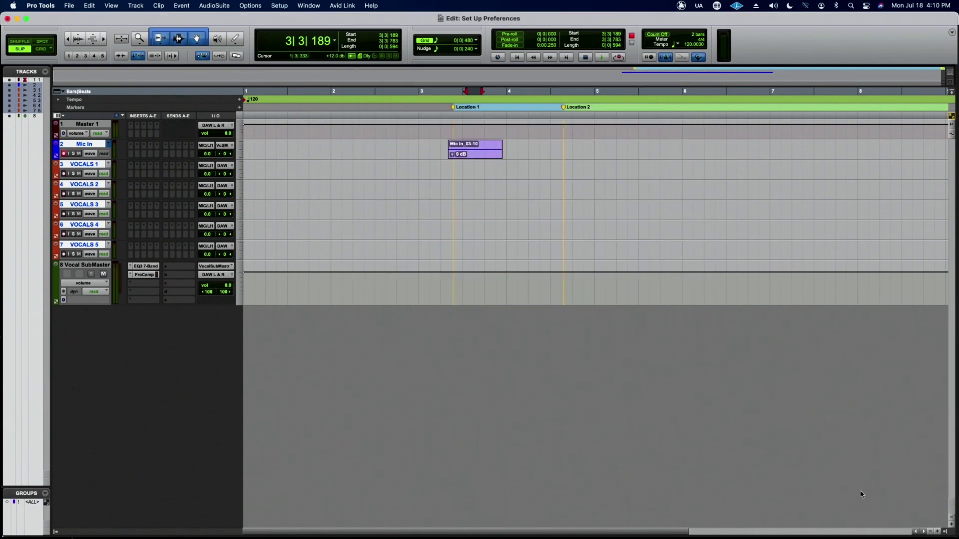
- Show the Clips list and check how selecting Mic In clips there and on the timeline is linked
left_click(955, 527)
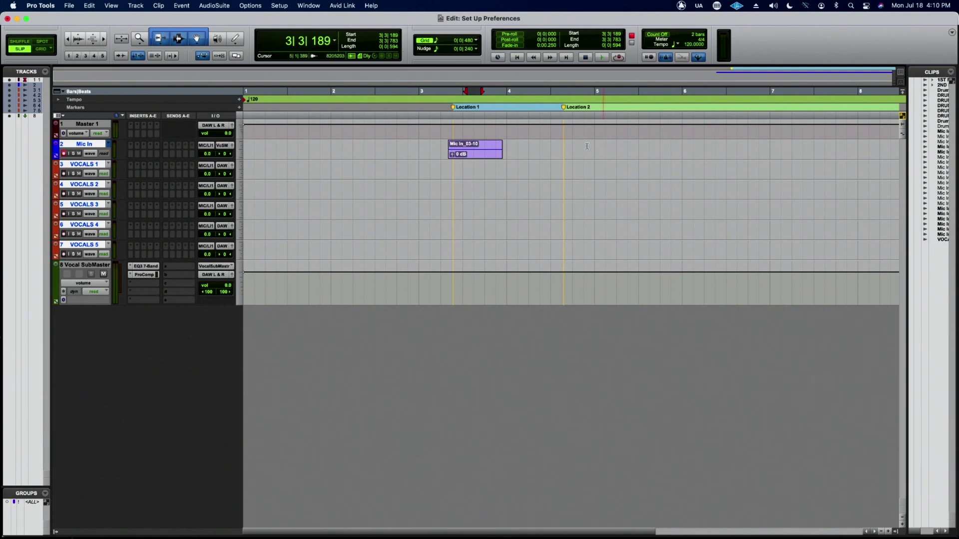
left_click(955, 204)
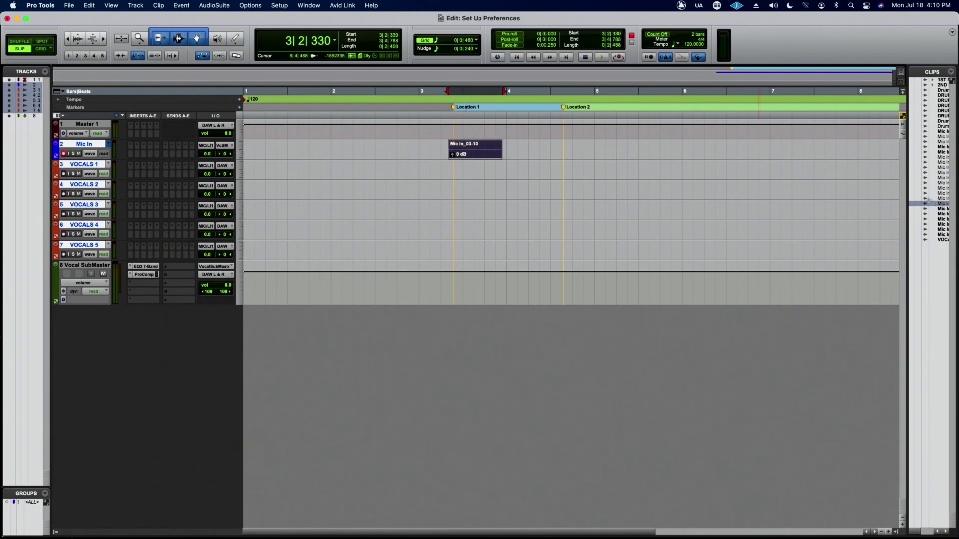
left_click(938, 154)
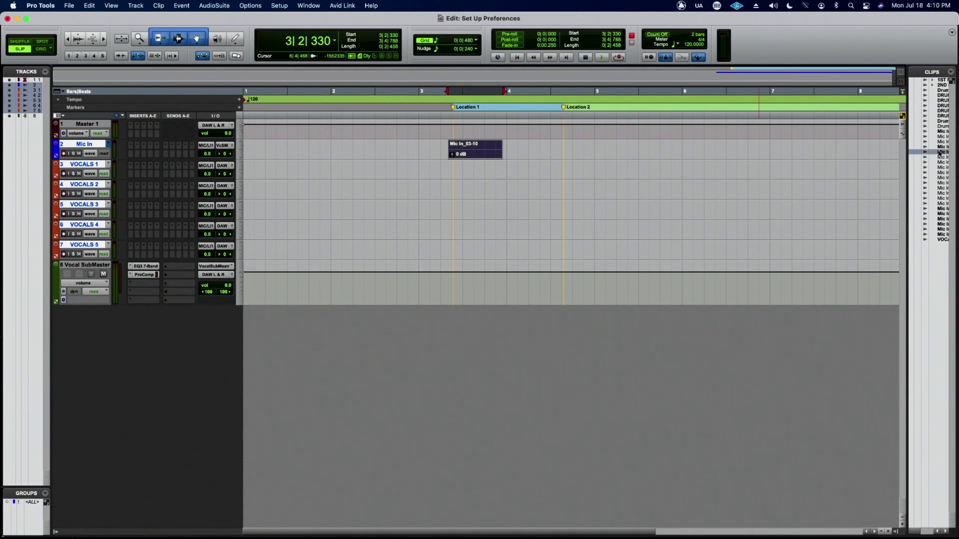
left_click(467, 178)
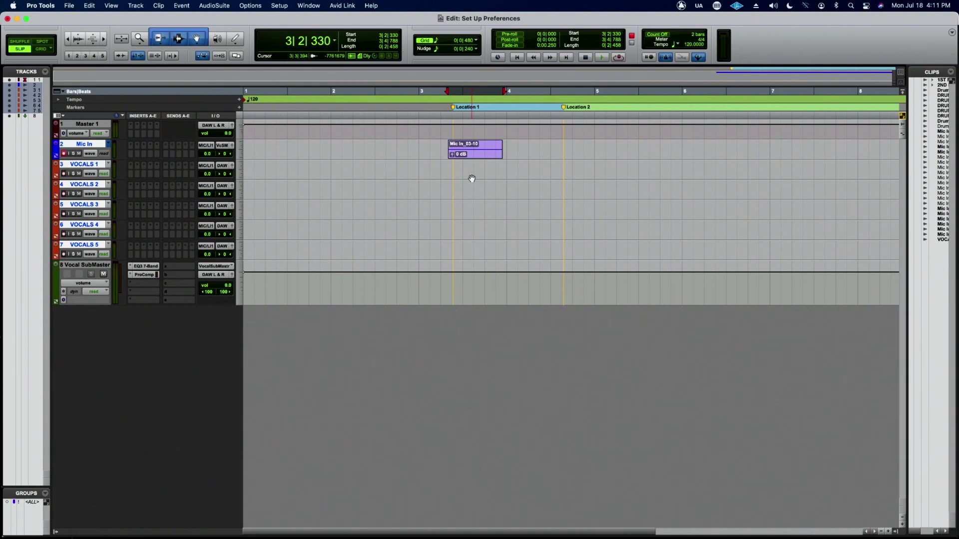
- In the Editing preferences, toggle both Send Fully Overlapped Clips to Available Playlist options, While Editing and While Recording, on and back off
key("super+comma")
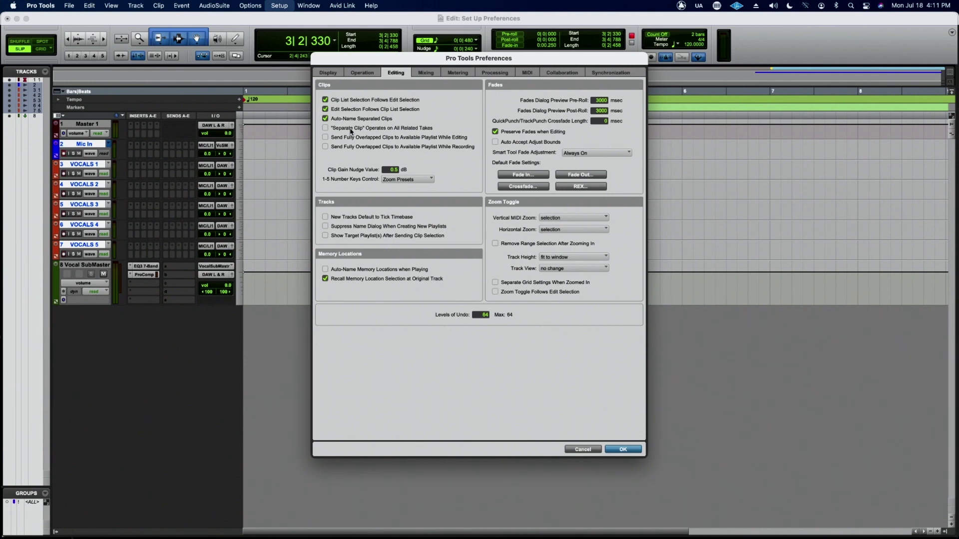
left_click_drag(408, 58, 638, 84)
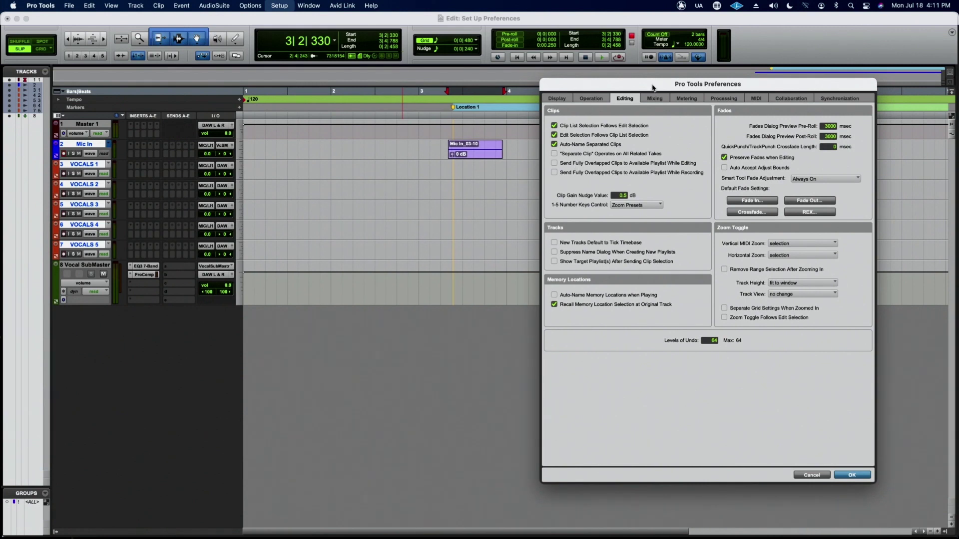
left_click_drag(652, 88, 545, 85)
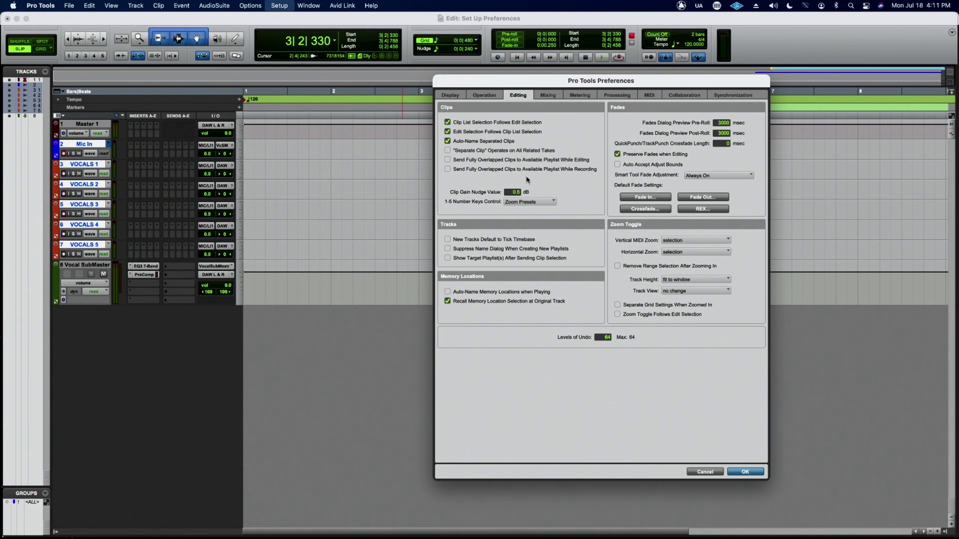
left_click(449, 160)
left_click(449, 160)
left_click(448, 170)
left_click(448, 170)
- Check the Clip Gain Nudge Value and the available 1-5 Number Keys Control options in the Editing preferences
left_click(518, 195)
left_click(497, 191)
left_click(527, 203)
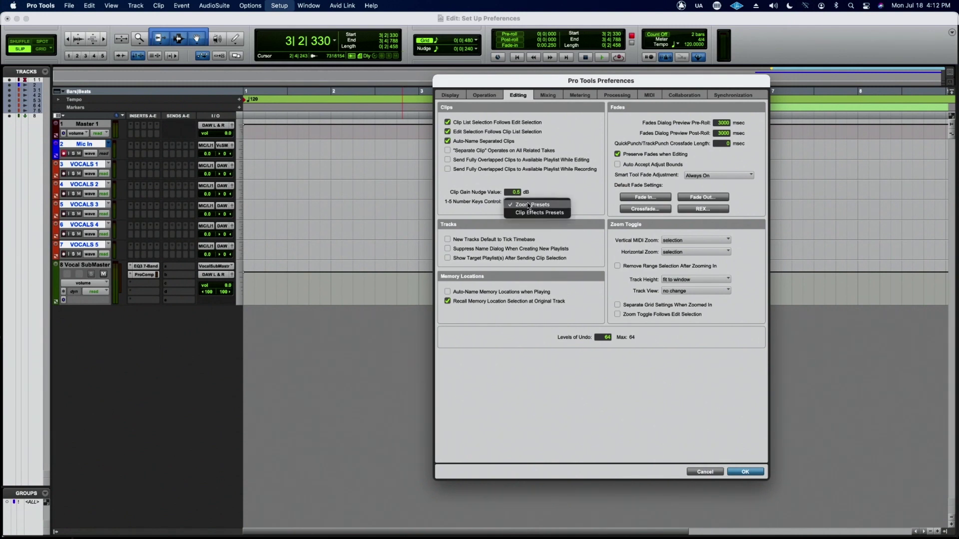
left_click(580, 198)
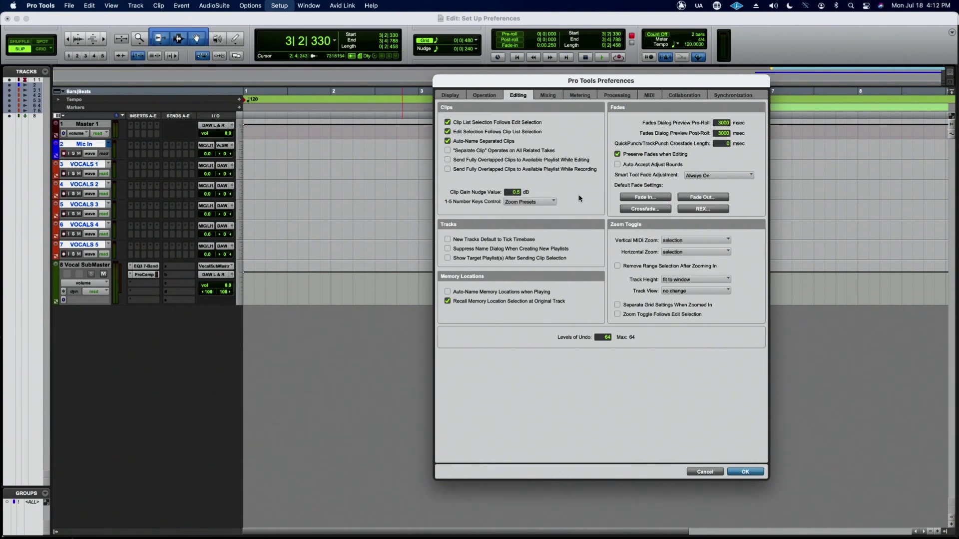
left_click(548, 203)
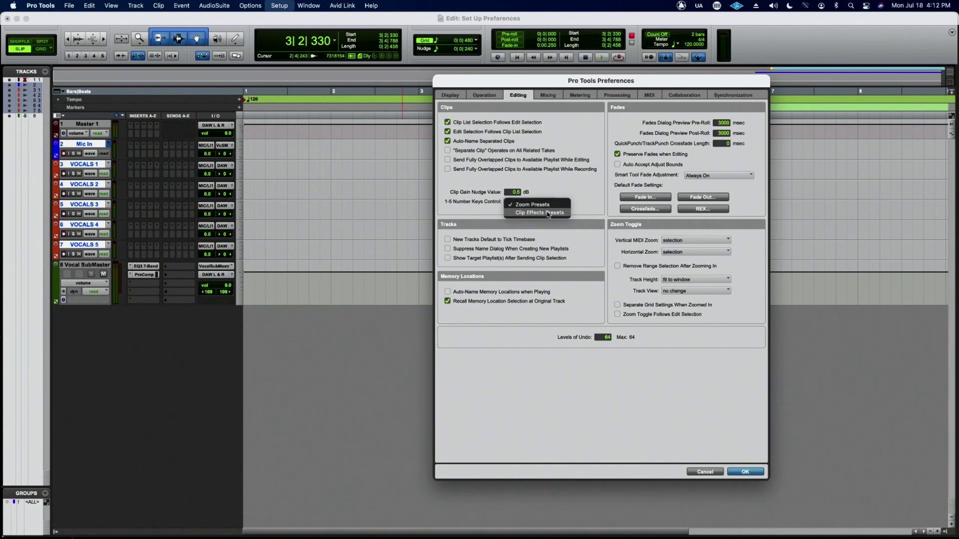
left_click(581, 201)
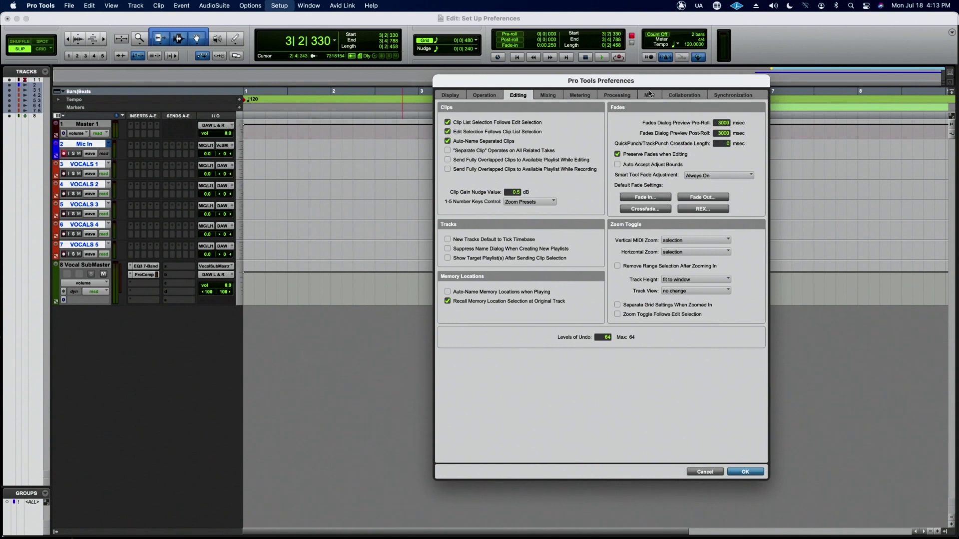
- Try a slow-starting curve for the default fade-in and restore the factory default shape
left_click(643, 196)
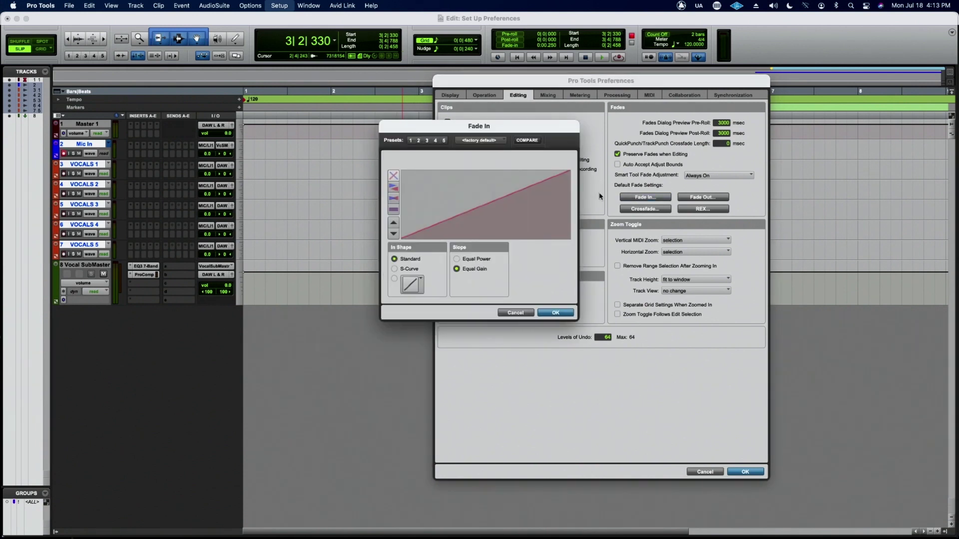
left_click_drag(529, 188, 540, 212)
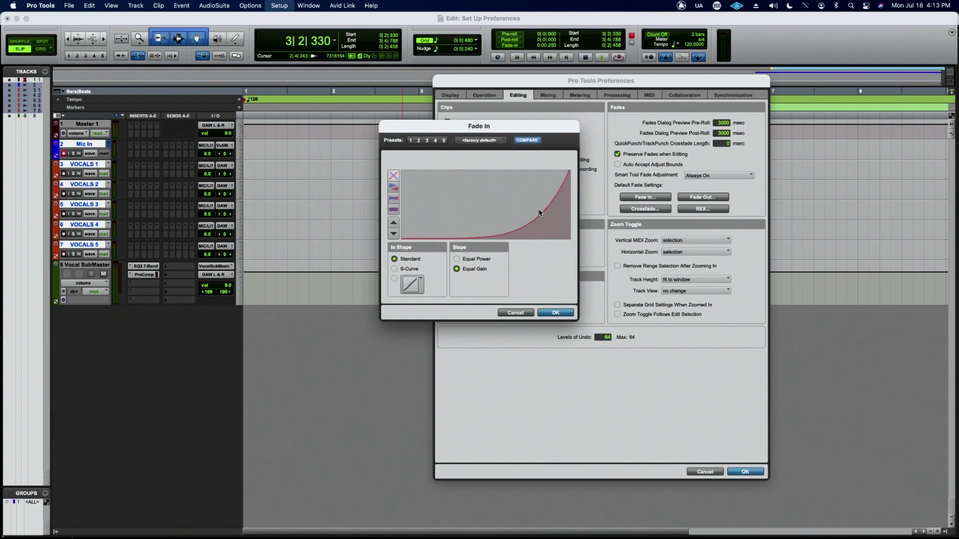
left_click(499, 141)
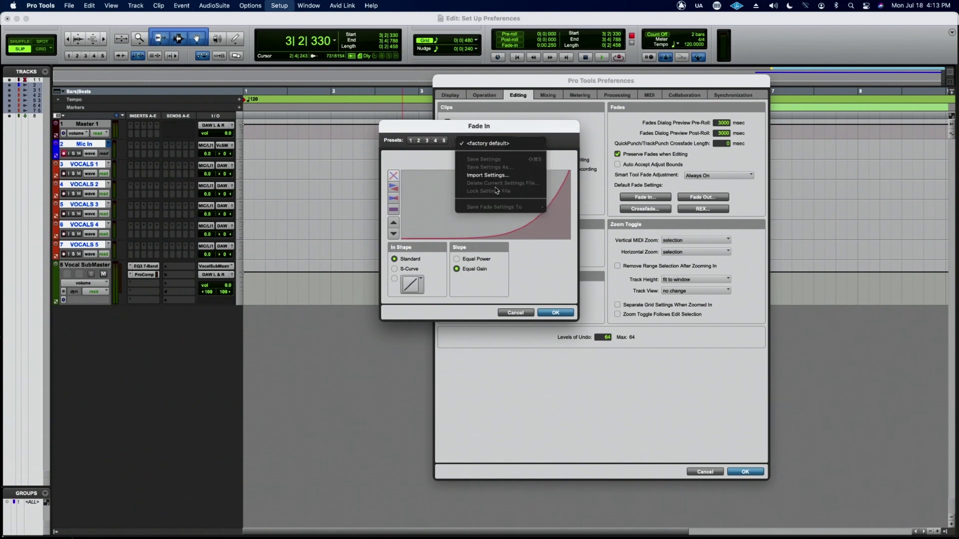
left_click(494, 143)
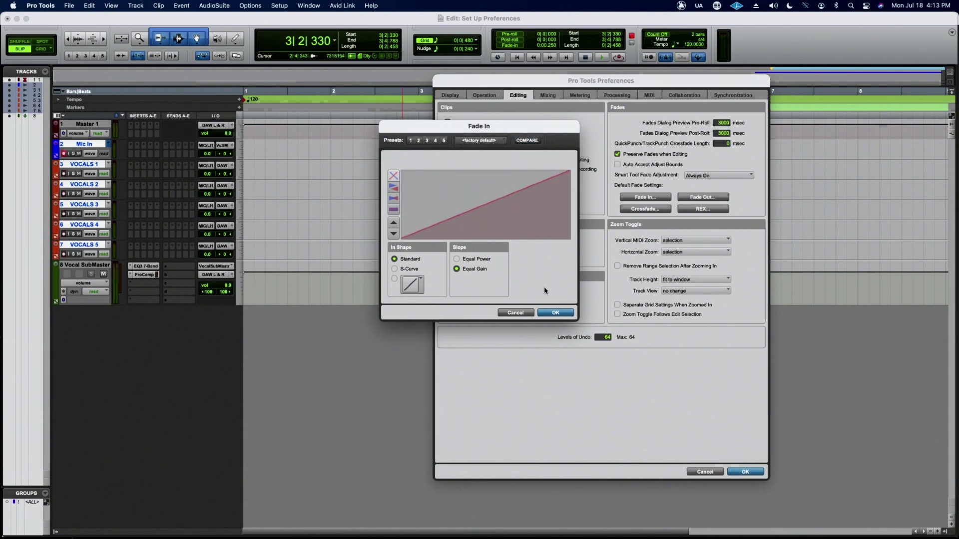
left_click(554, 313)
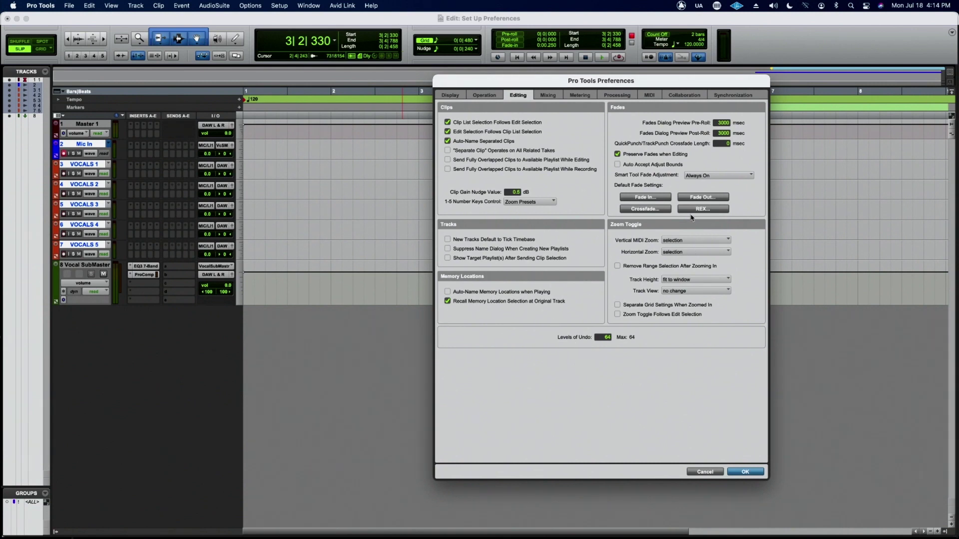
- Shape the default fade-in as a slow-starting, steeply rising curve and apply the preferences
left_click(648, 199)
left_click_drag(498, 201, 520, 222)
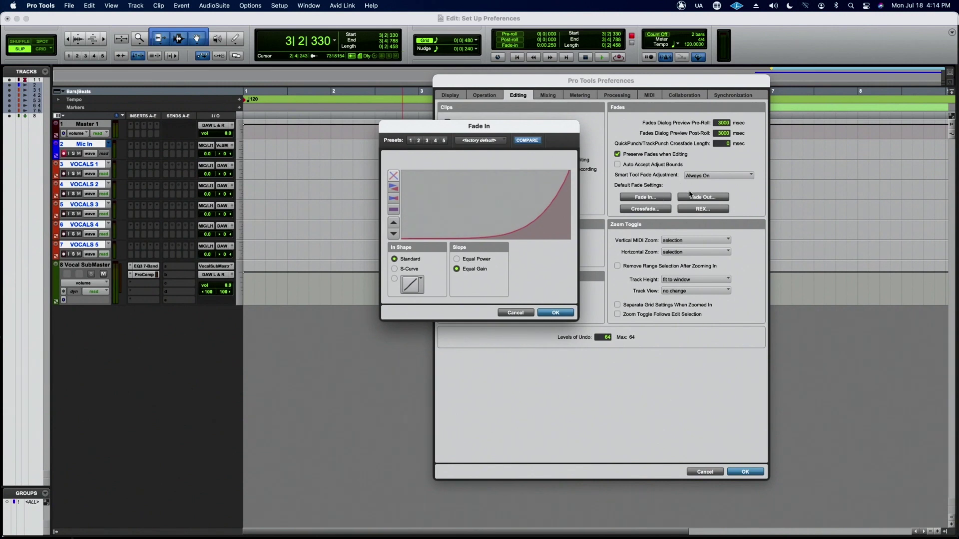
left_click(525, 314)
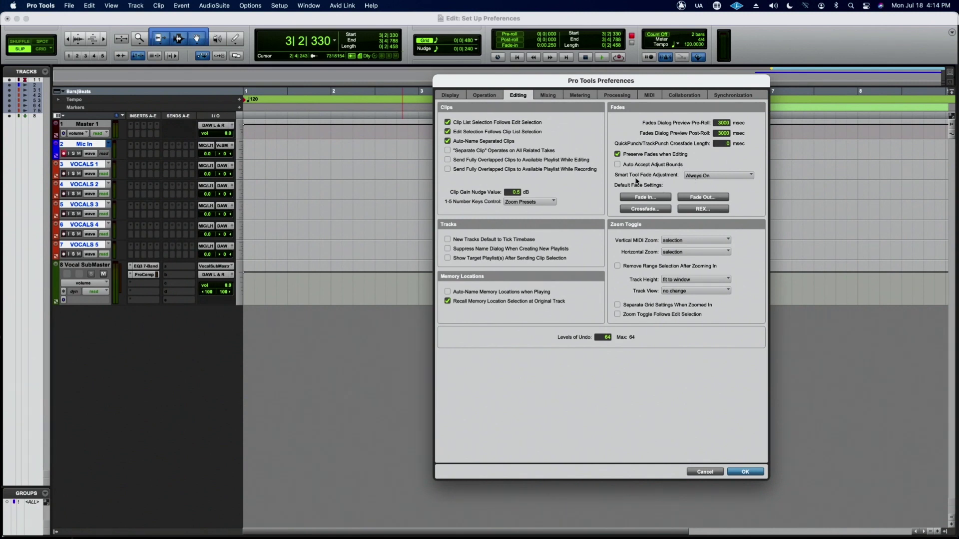
left_click(745, 473)
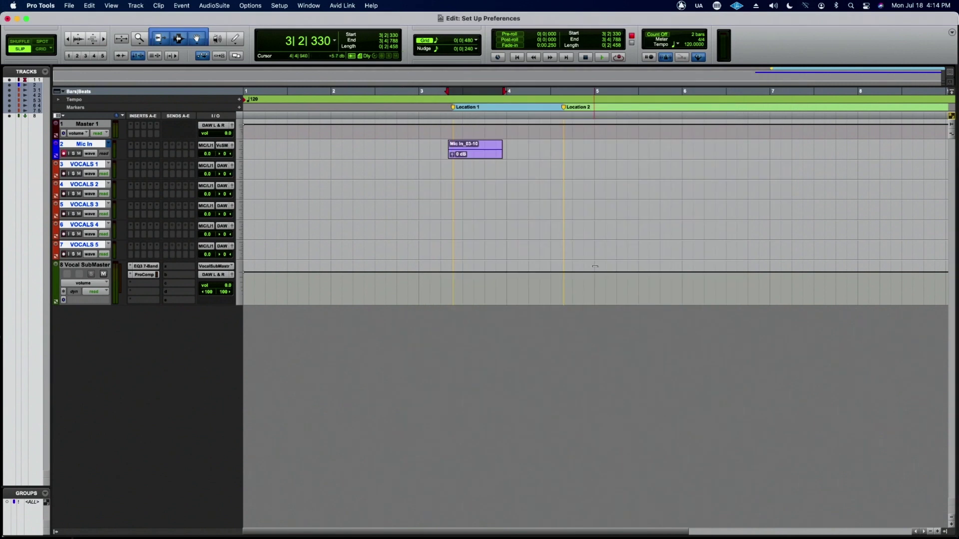
- Set the Mic In track height to large and add a fade-in about 0|1|412 long at the clip's start
left_click(241, 162)
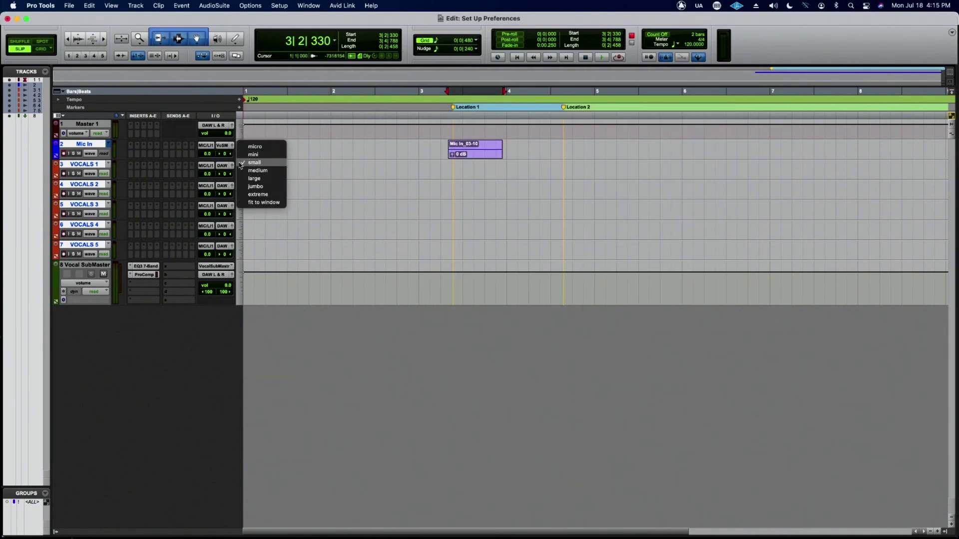
left_click(254, 178)
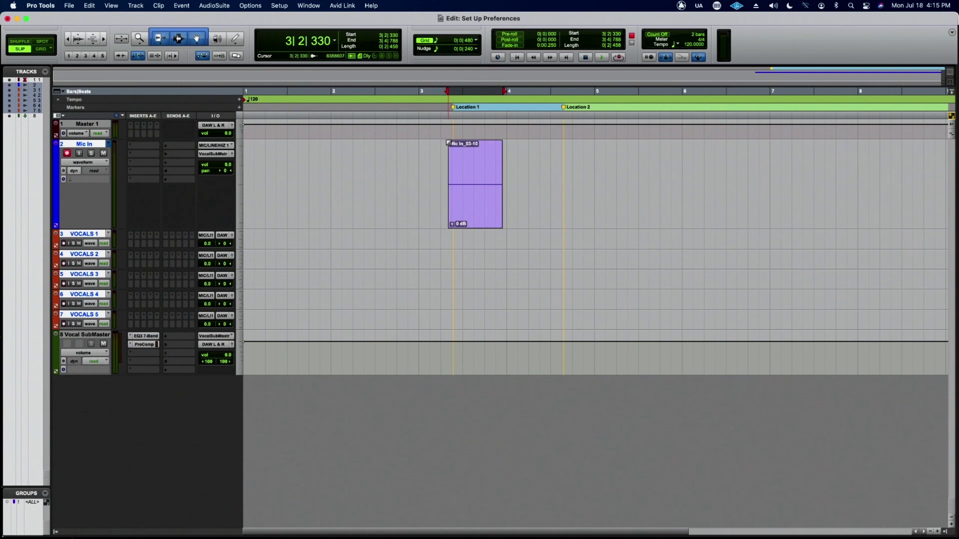
left_click_drag(447, 142, 461, 208)
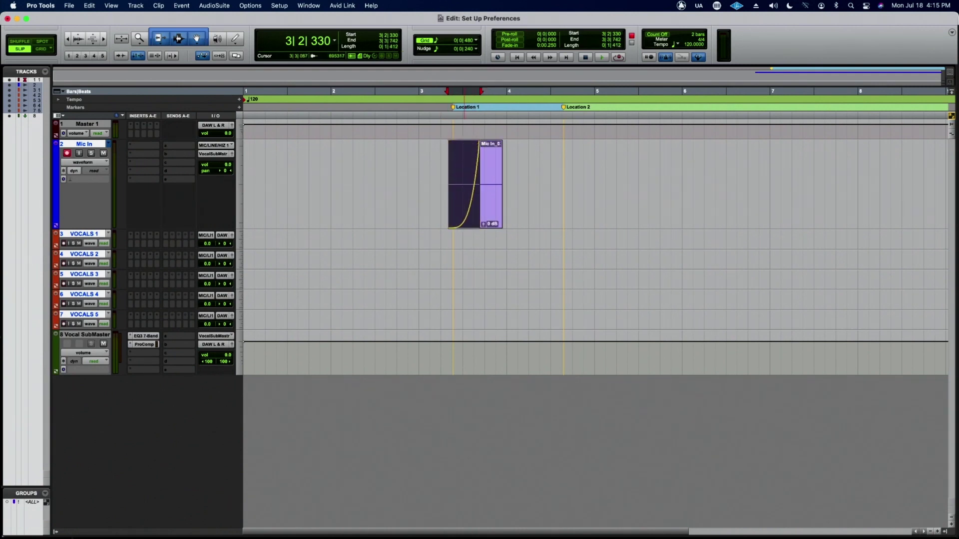
- Try a steeper curve in the settings of the Mic In clip's fade-in
double_click(473, 216)
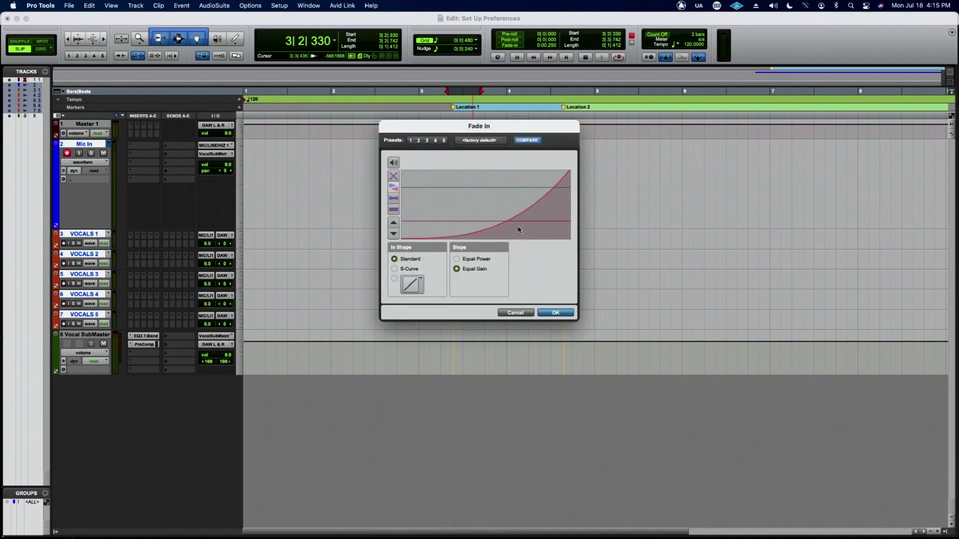
left_click_drag(518, 230, 532, 231)
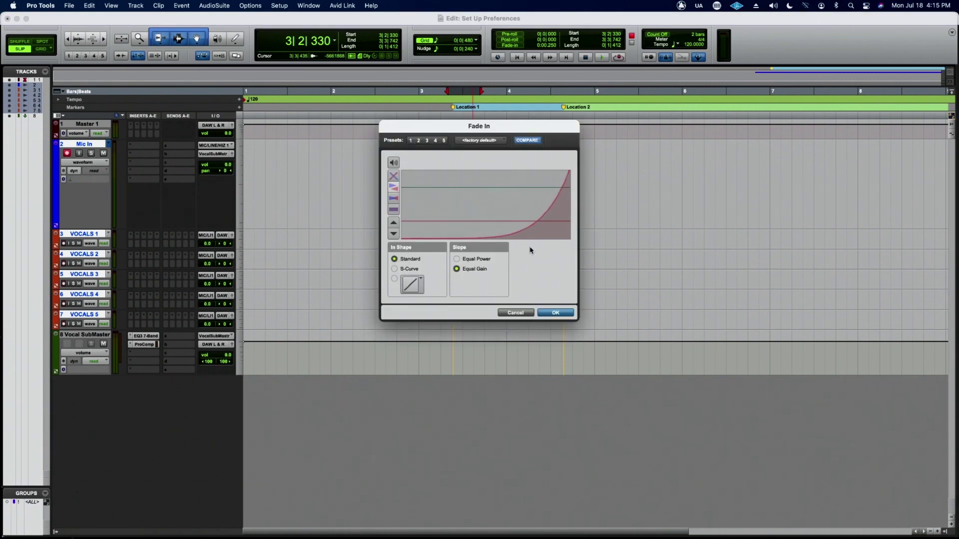
left_click(526, 313)
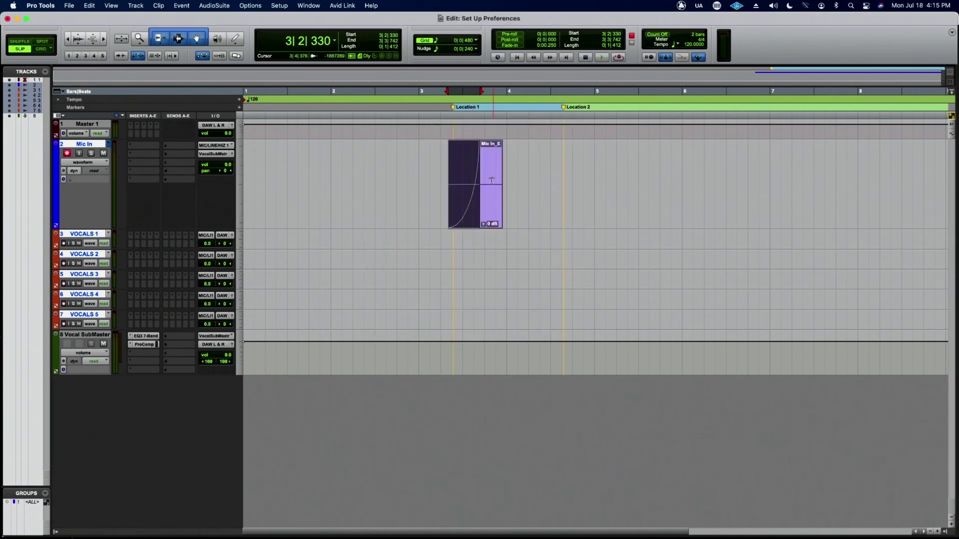
- Reopen the Editing preferences and review the Smart Tool Fade Adjustment options and the Levels of Undo setting
left_click(281, 6)
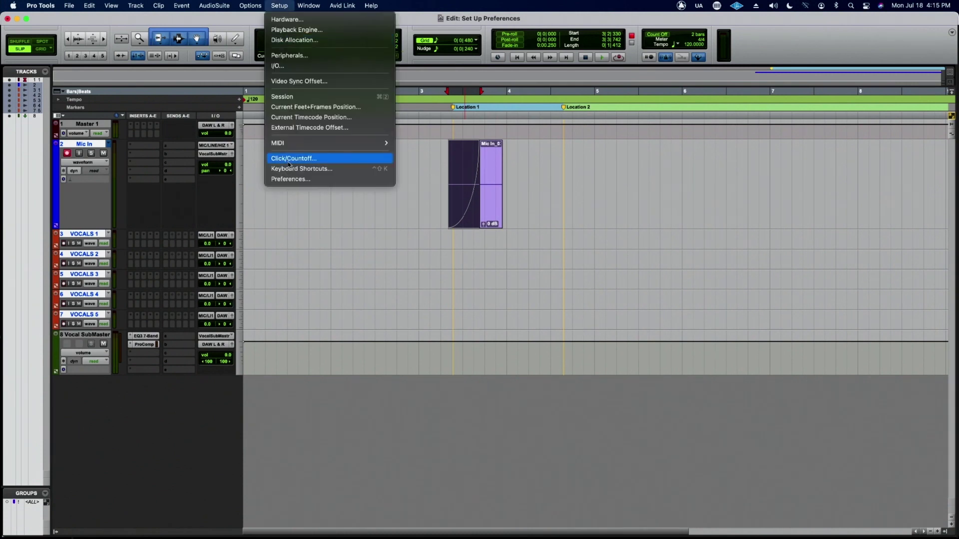
left_click(290, 179)
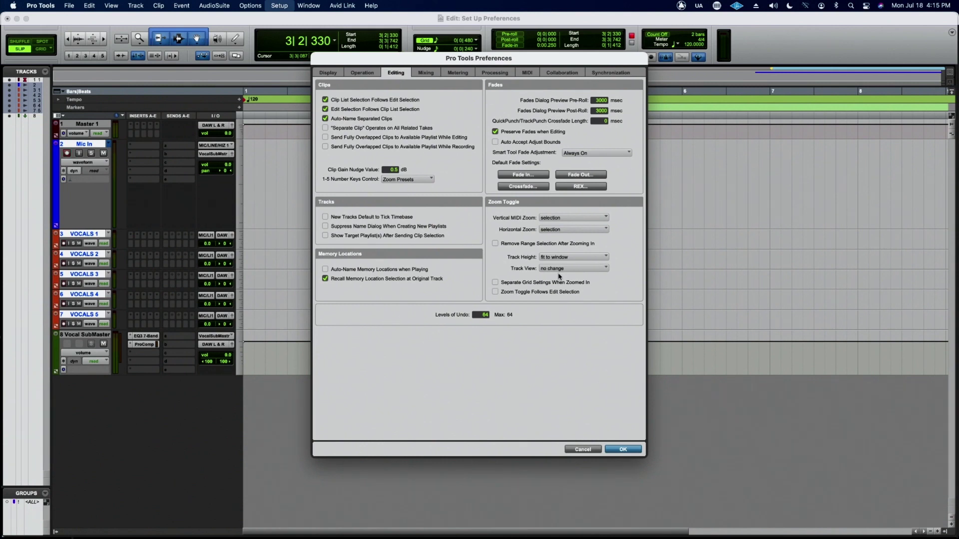
left_click(578, 153)
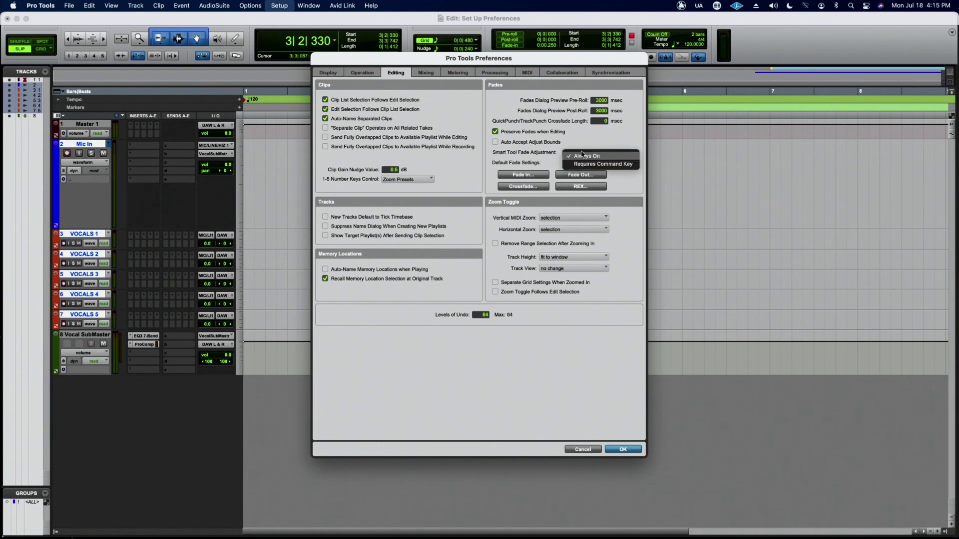
left_click(603, 146)
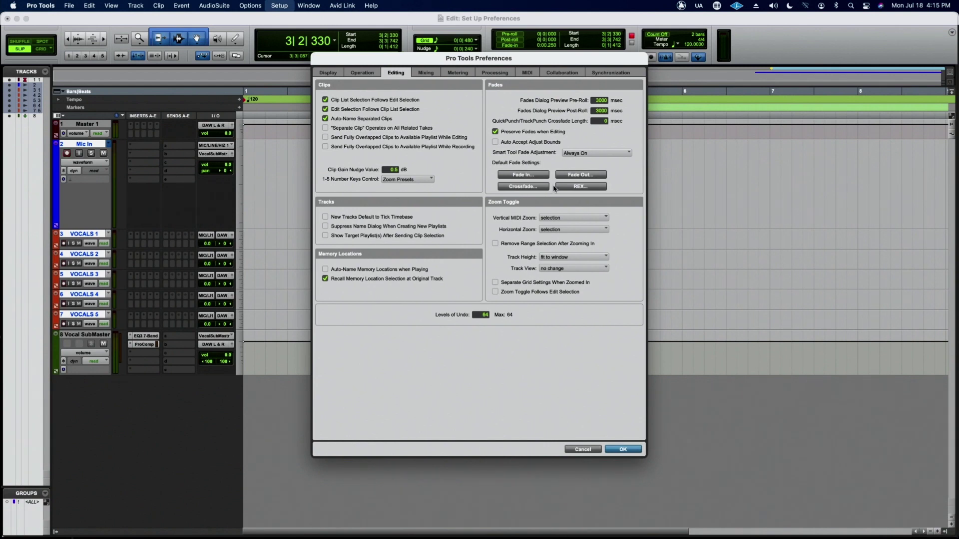
left_click(588, 155)
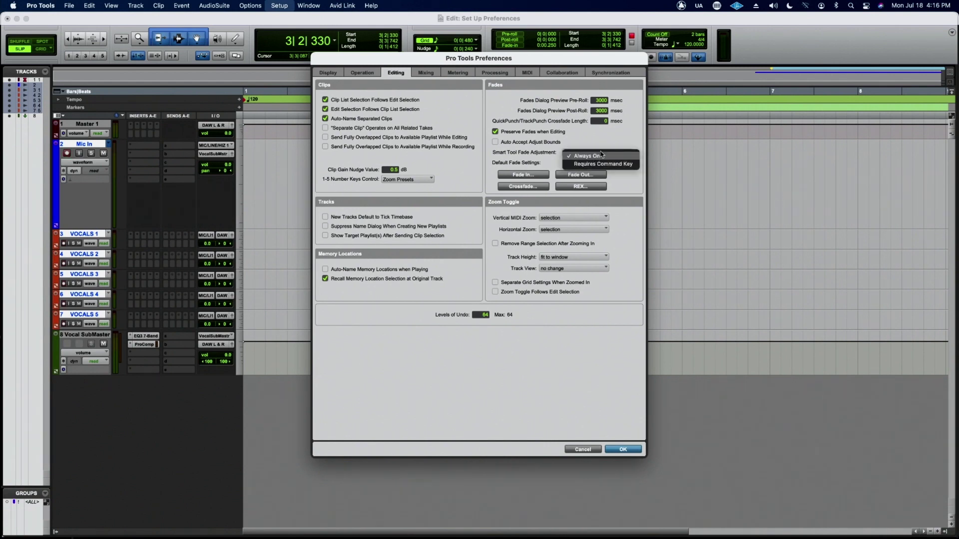
left_click(603, 134)
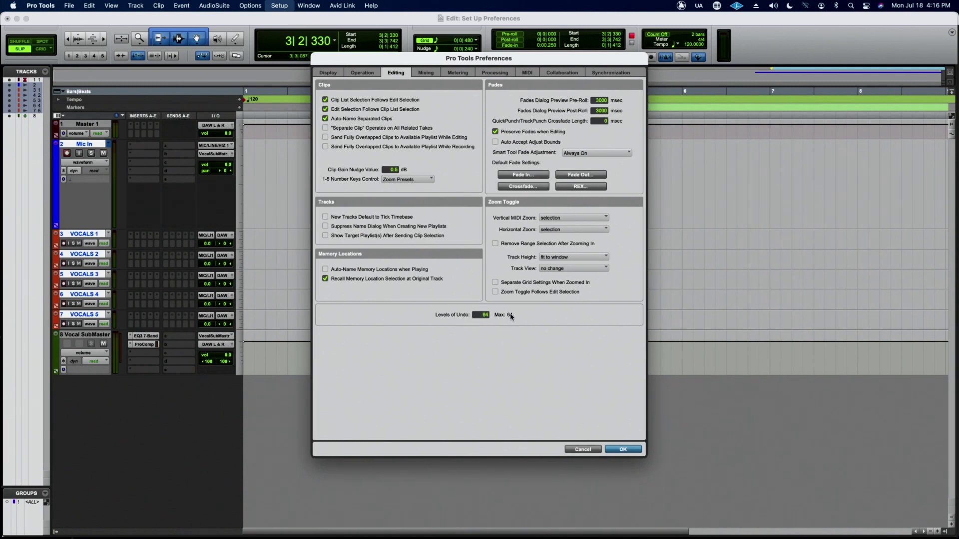
left_click(485, 314)
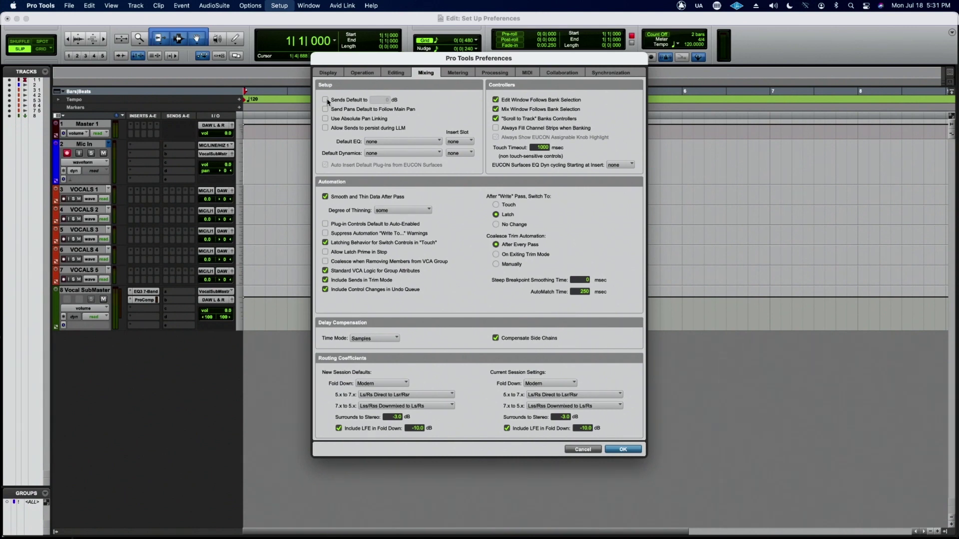
- In the Mixing preferences, try Sends Default to at -2.6, -10 and -18 dB and Allow Sends to persist during LLM, switching both back off
left_click(340, 101)
left_click(381, 100)
type("-2.6")
type("-10")
type("-18")
left_click(325, 100)
left_click(325, 129)
left_click(323, 131)
- Choose the EQ3 7-Band plug-in as the Default EQ in the Mixing preferences
left_click(410, 142)
left_click(416, 132)
left_click(391, 144)
mouse_move(395, 162)
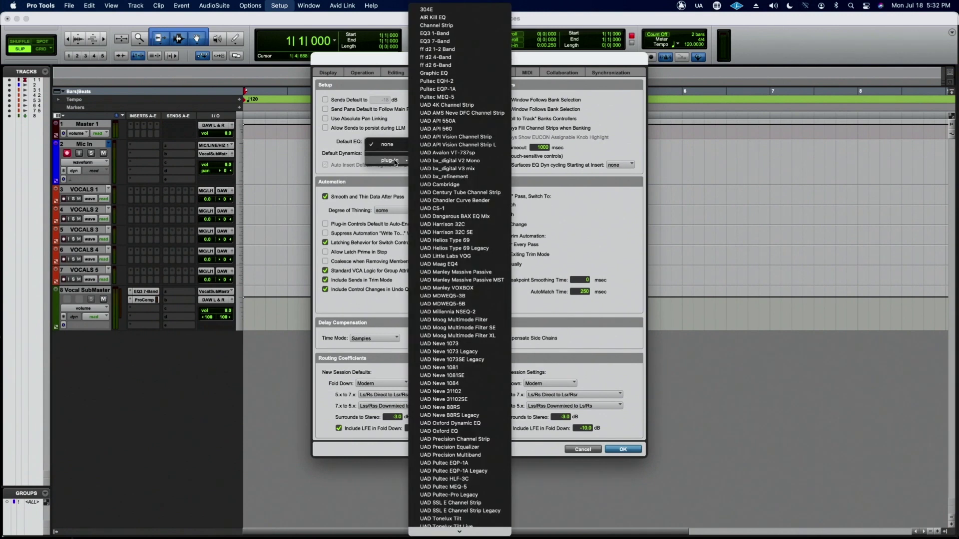
left_click(459, 42)
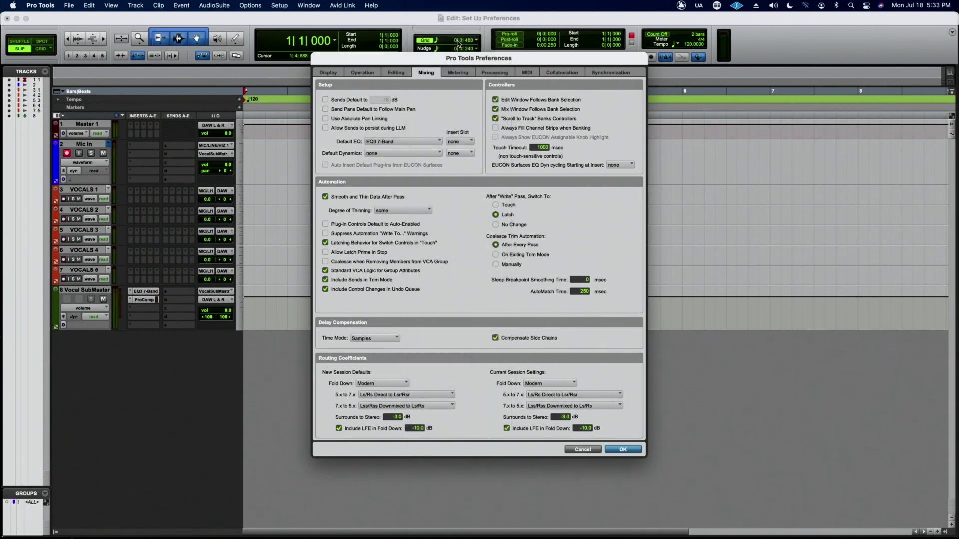
- Choose Pro Compressor as the Default Dynamics plug-in and apply the preferences
left_click(414, 154)
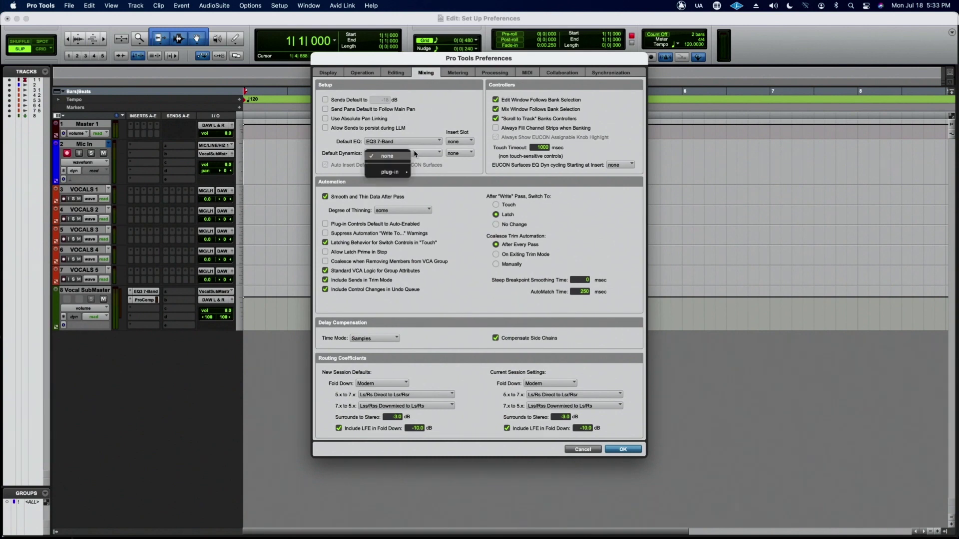
left_click(414, 153)
left_click(412, 158)
mouse_move(402, 171)
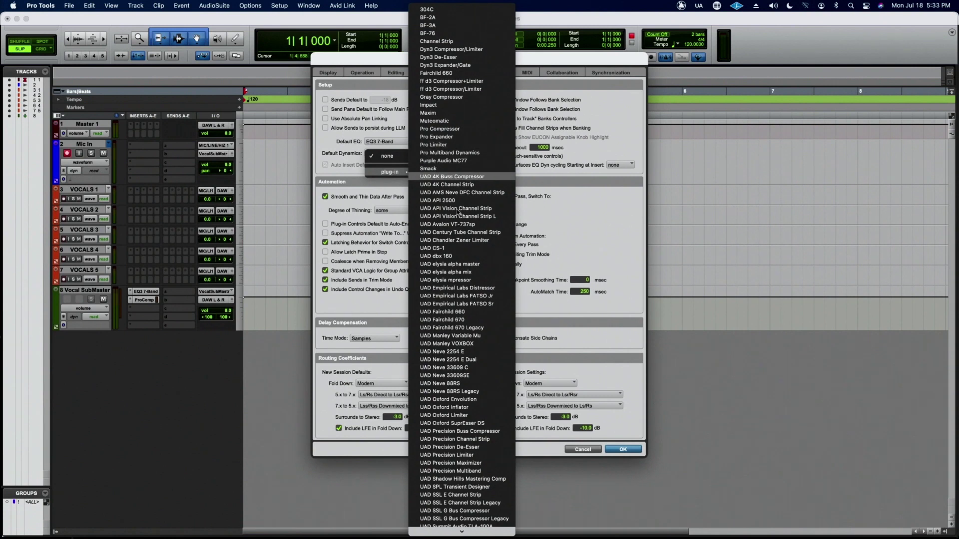
left_click(453, 130)
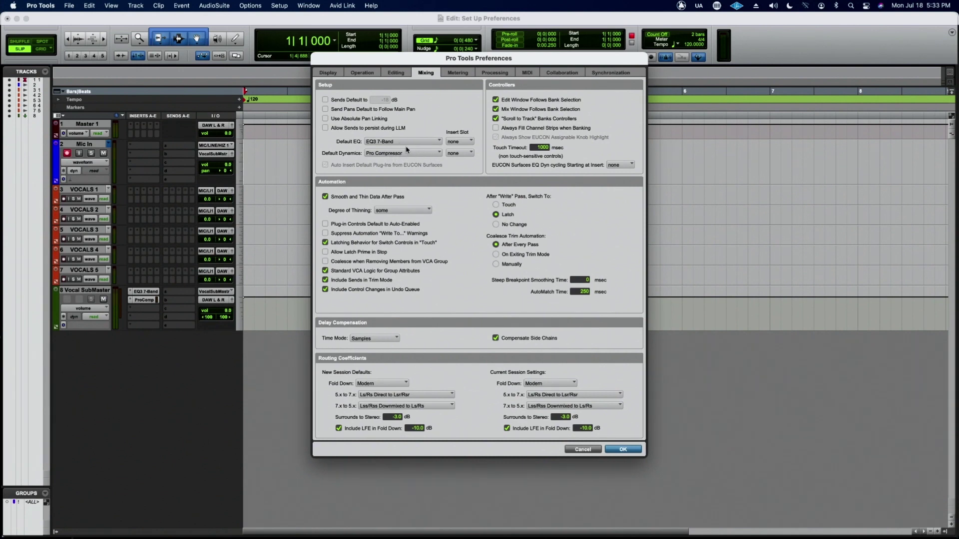
left_click(624, 449)
- Insert EQ3 7-Band and Pro Compressor in the first two insert slots of the Mic In track
left_click(140, 146)
mouse_move(141, 147)
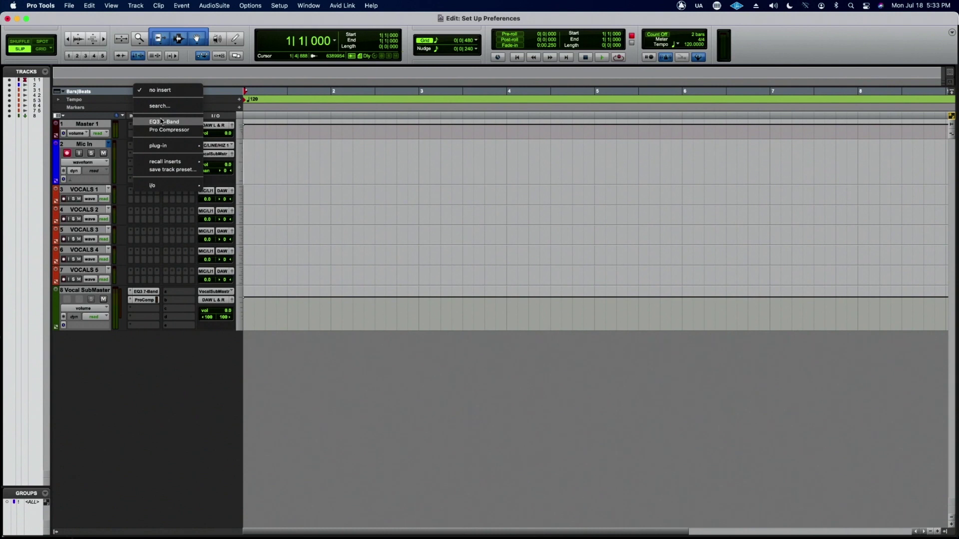
left_click(161, 125)
left_click(143, 155)
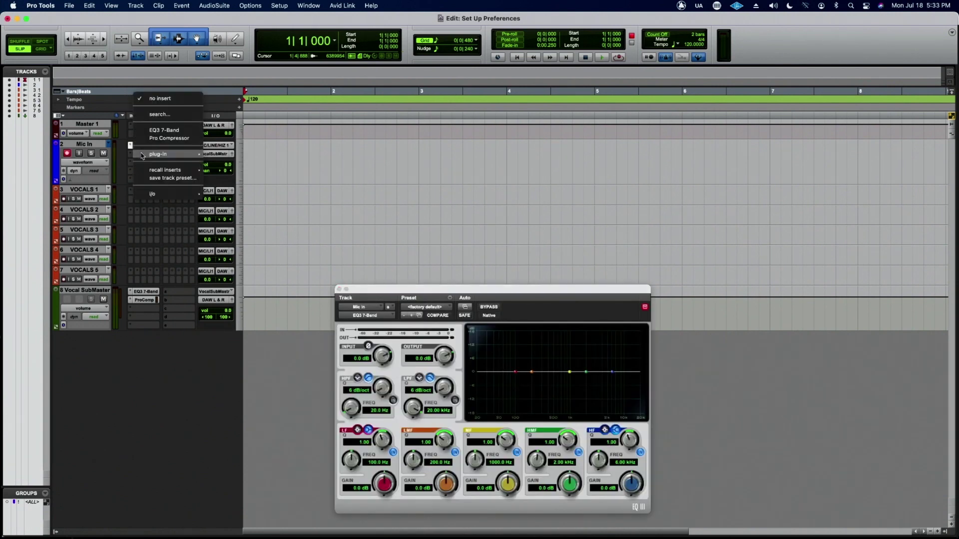
left_click(156, 139)
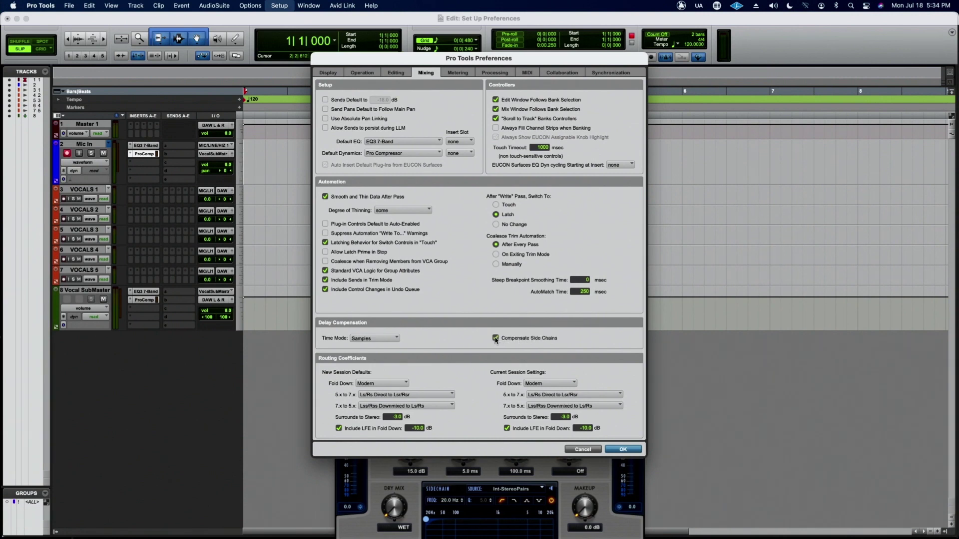
- Check the Delay Compensation Time Mode options in the Mixing preferences
left_click(388, 340)
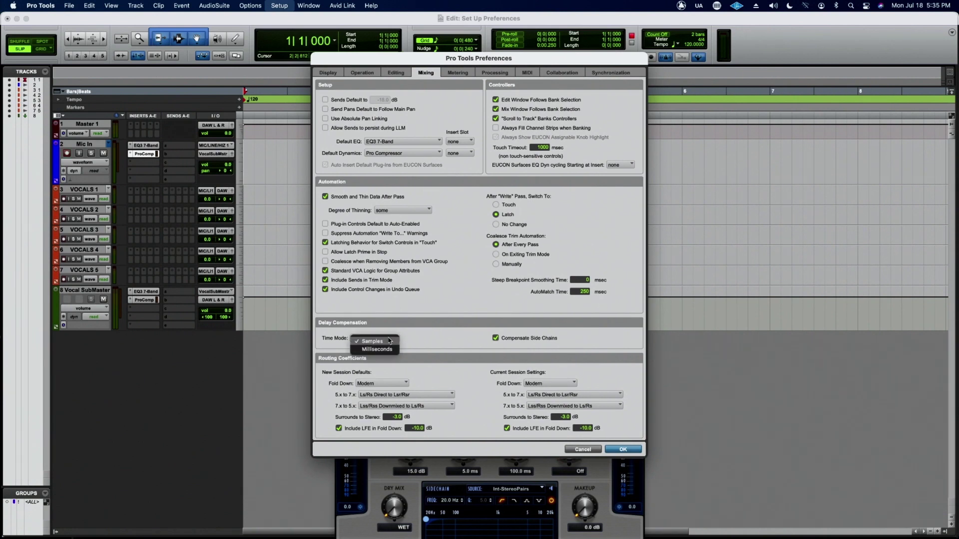
left_click(422, 335)
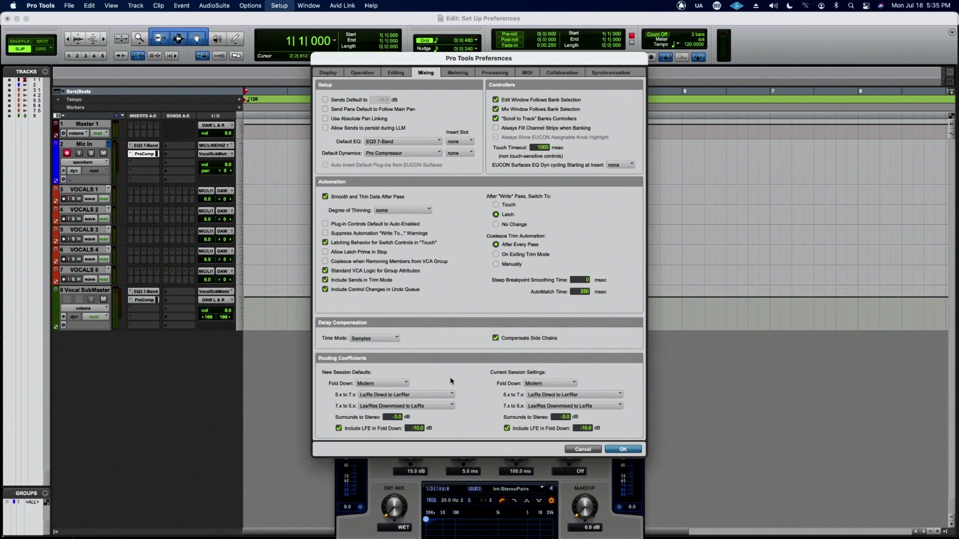
- Check the New Session Defaults options for Fold Down, 5.x to 7.x and 7.x to 5.x under Routing Coefficients
left_click(399, 386)
left_click(416, 376)
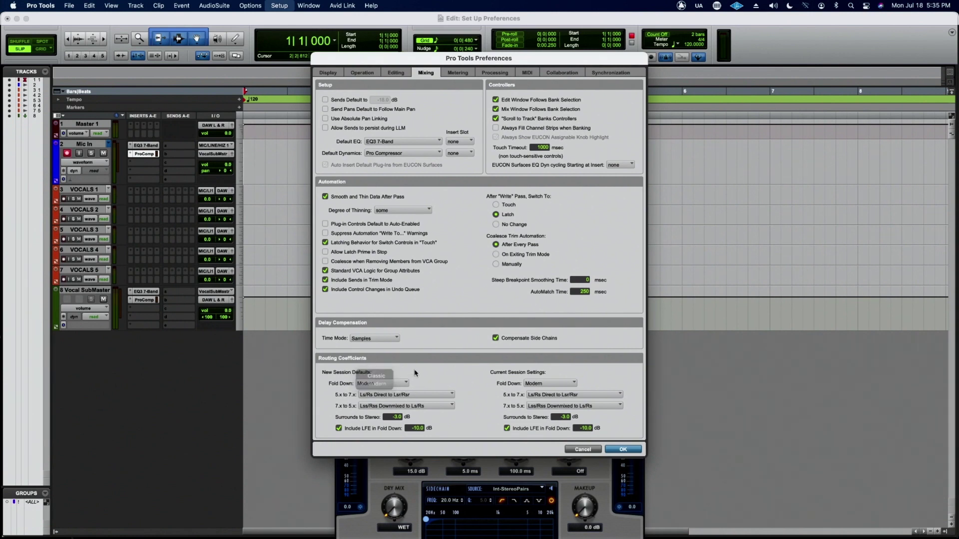
left_click(455, 394)
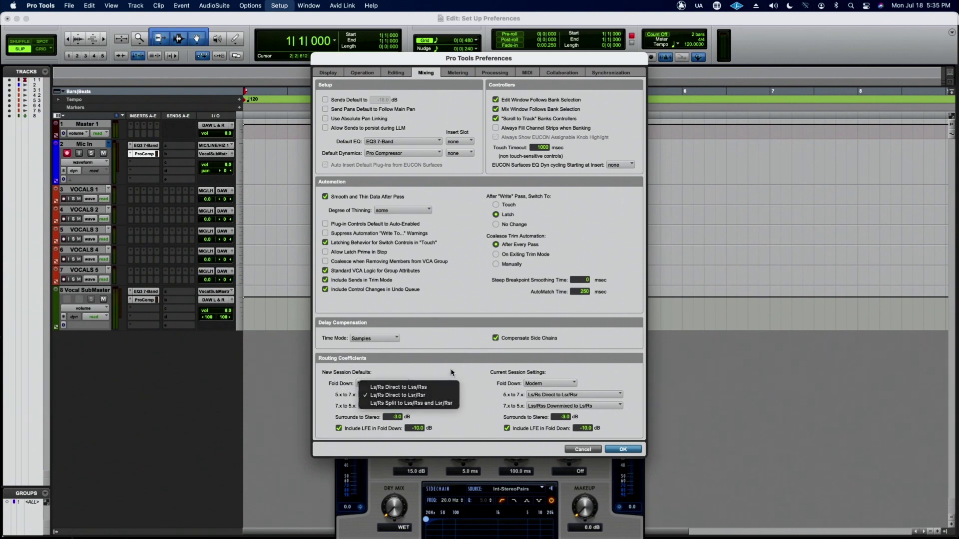
left_click(452, 372)
left_click(431, 406)
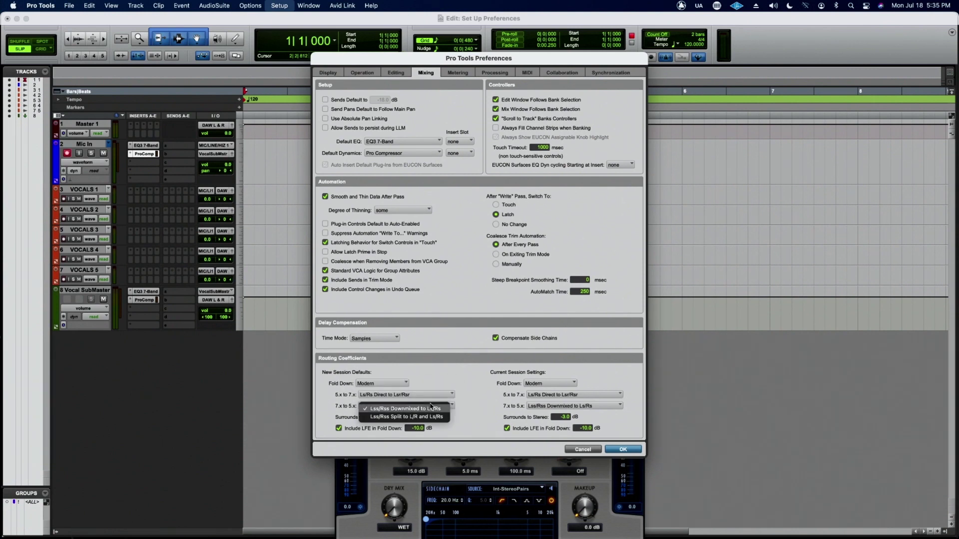
left_click(464, 379)
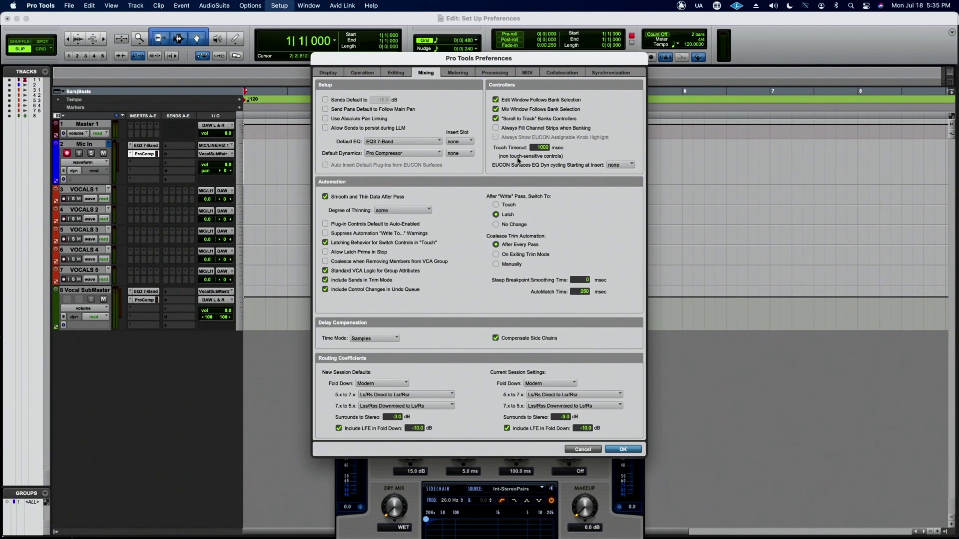
- Check the available types for Track Meters, Master Meters and the advanced Meter Type in the Metering preferences
left_click(454, 73)
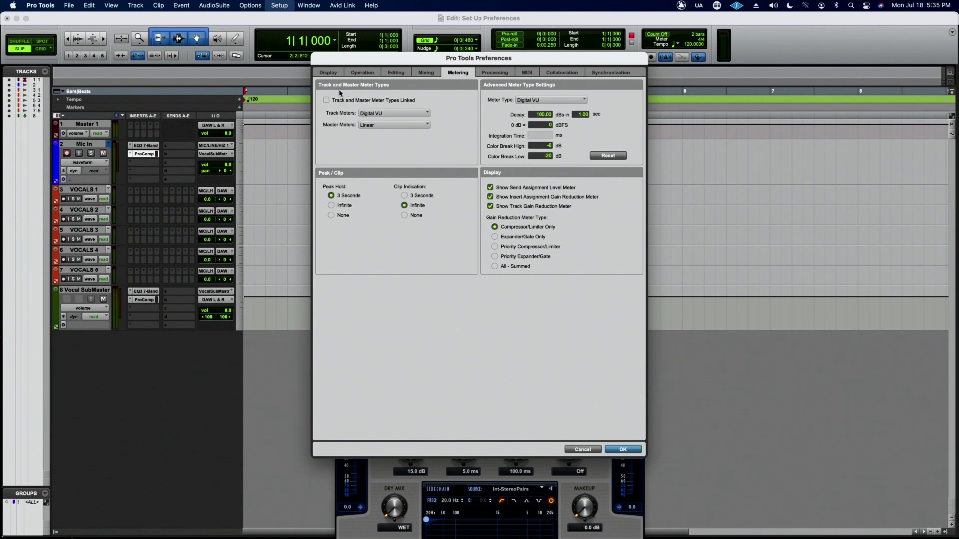
left_click(394, 113)
left_click(465, 112)
left_click(411, 116)
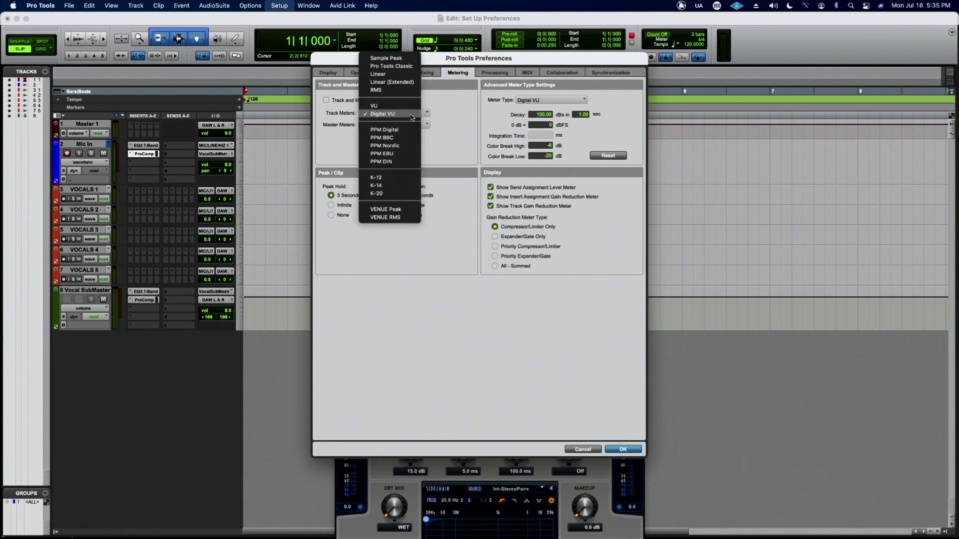
left_click(437, 121)
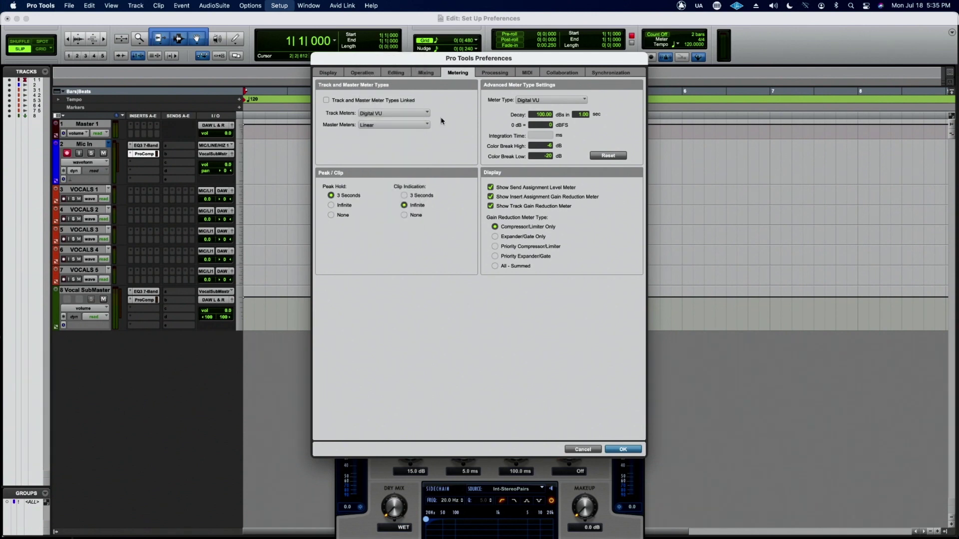
left_click(424, 115)
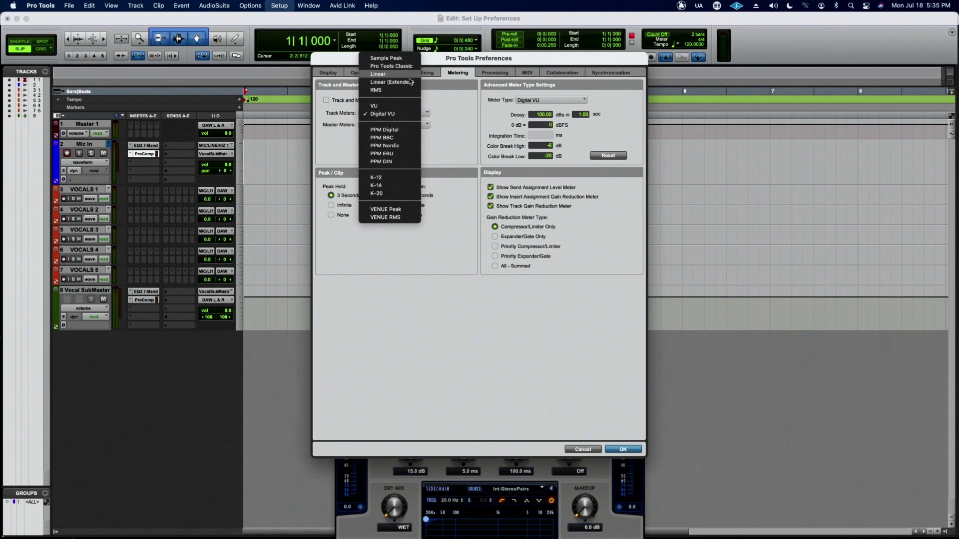
left_click(439, 148)
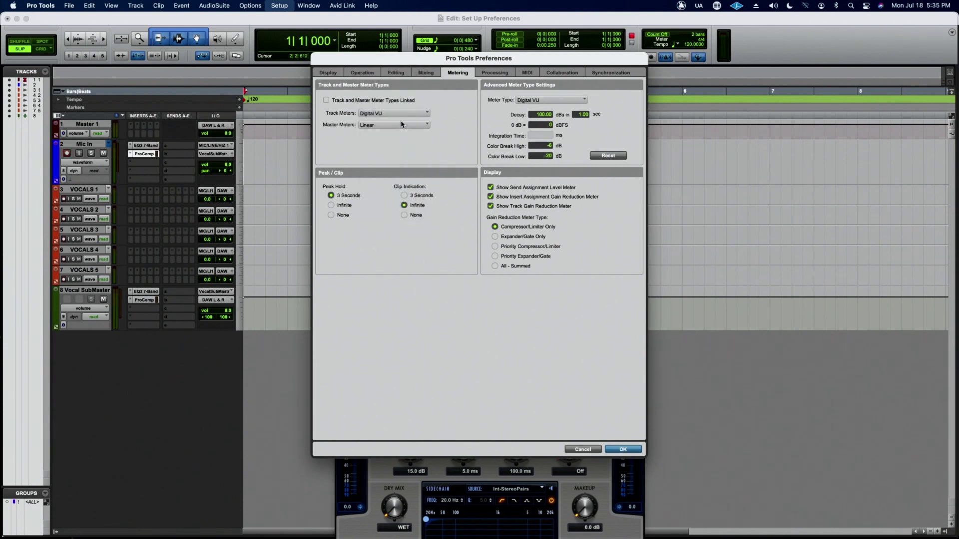
left_click(430, 124)
left_click(441, 126)
left_click(575, 102)
left_click(606, 102)
- Reset the advanced meter type settings, set Clip Indication to 3 Seconds, and apply the preferences
left_click(613, 157)
left_click(404, 195)
left_click(403, 206)
left_click(404, 196)
left_click(497, 73)
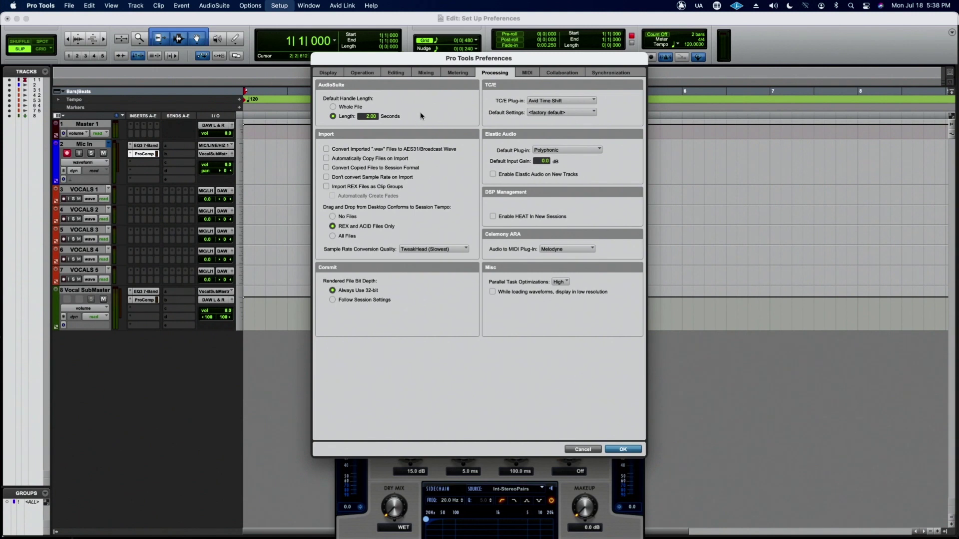
left_click(623, 449)
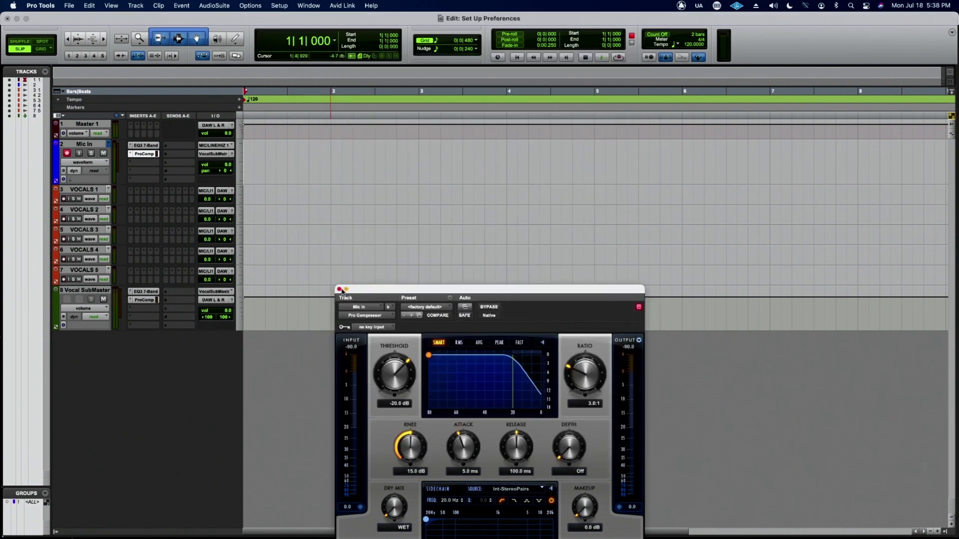
- Close the Pro Compressor window and consolidate an empty Mic In selection from about 2|2|238 to 3|3|374 into a clip
left_click(340, 290)
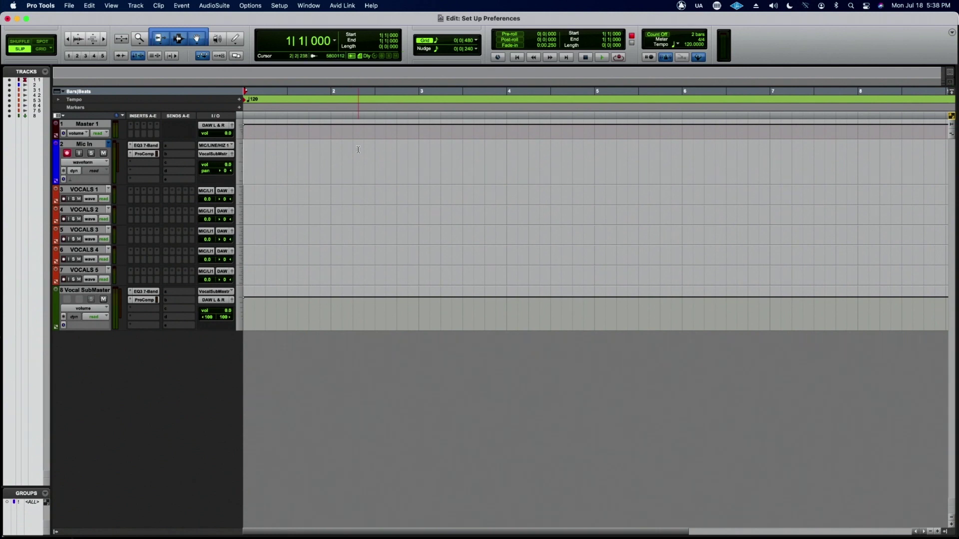
left_click_drag(359, 149, 471, 166)
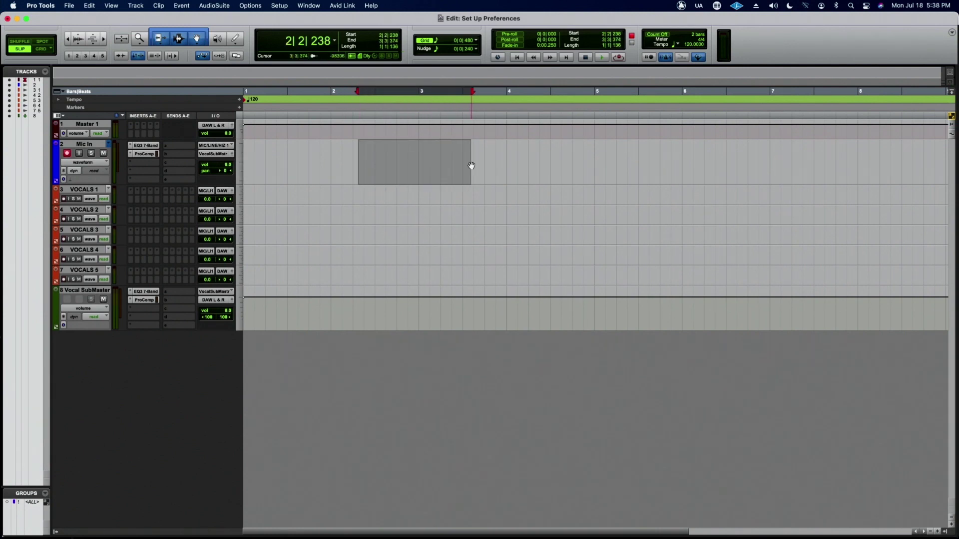
key("alt+shift+3")
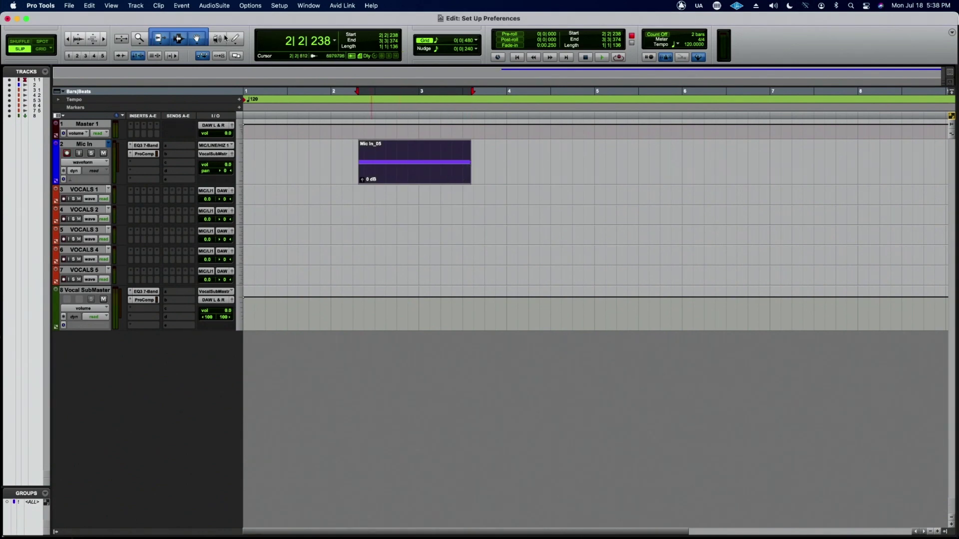
- Remove EQ3 7-Band and Pro Compressor from the Mic In track's inserts
left_click(132, 145)
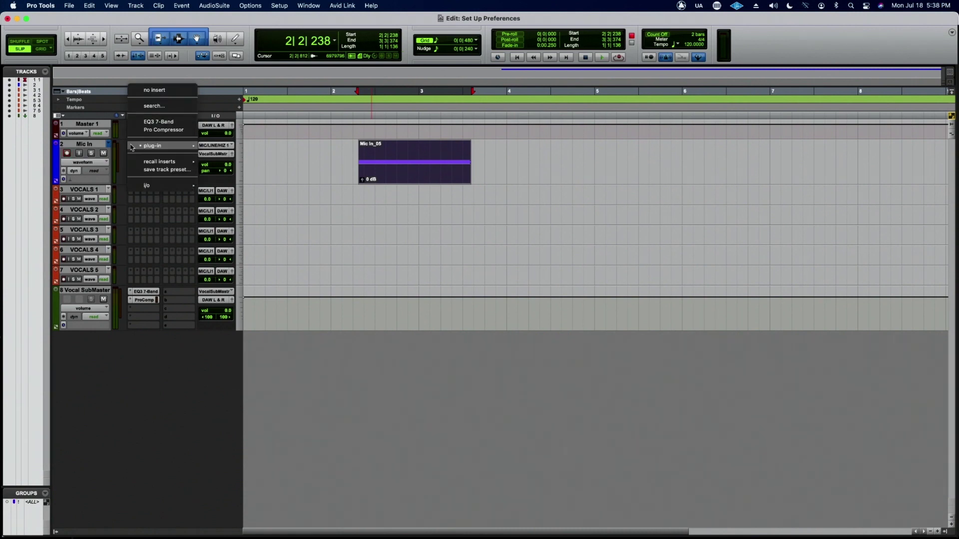
left_click(142, 95)
left_click(129, 154)
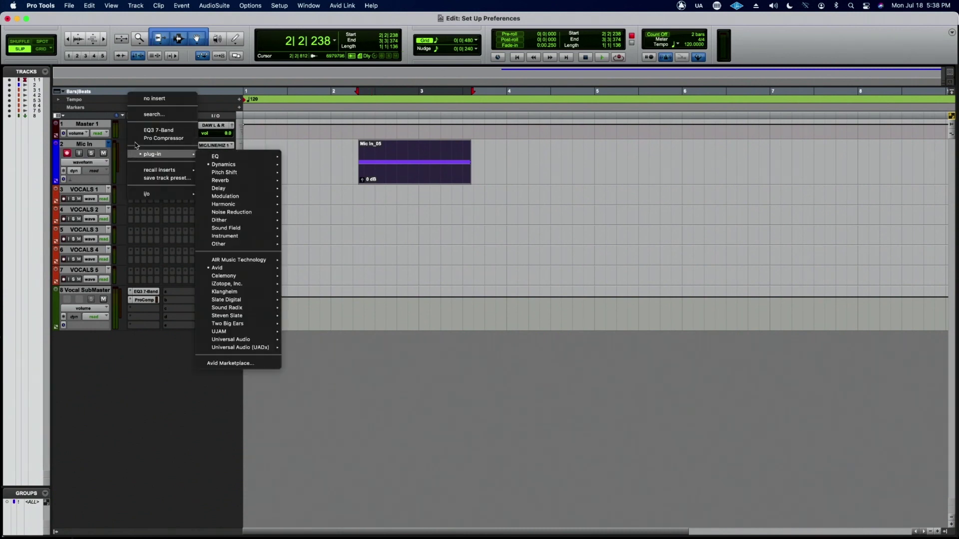
left_click(145, 100)
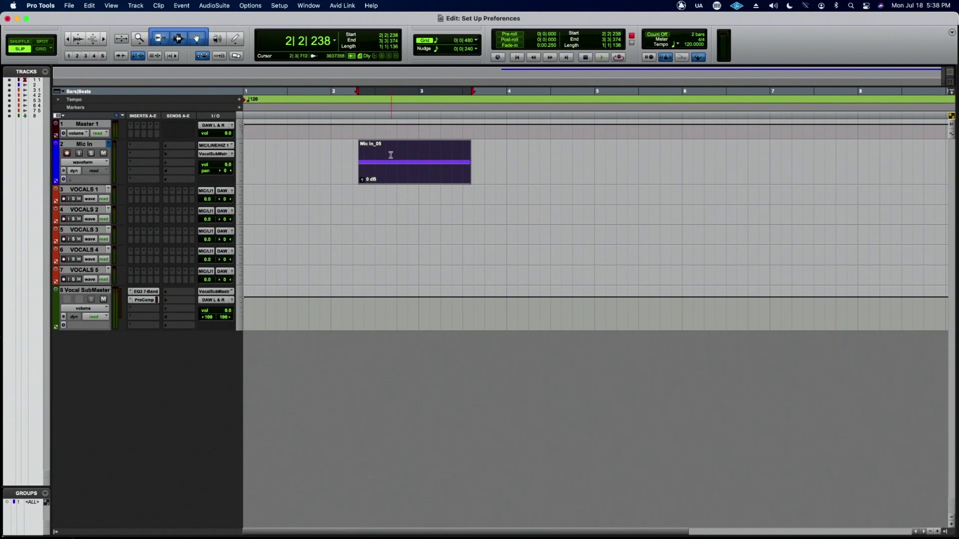
- Open the AudioSuite EQ3 7-Band for the selected Mic In clip and move its window clear of the clip
left_click_drag(395, 158, 413, 157)
double_click(427, 174)
left_click(257, 6)
mouse_move(215, 6)
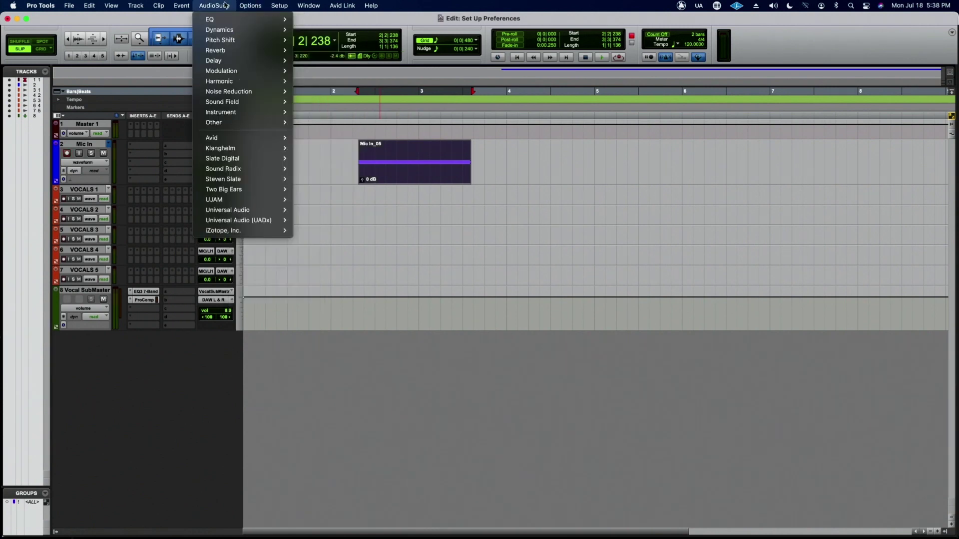
mouse_move(224, 29)
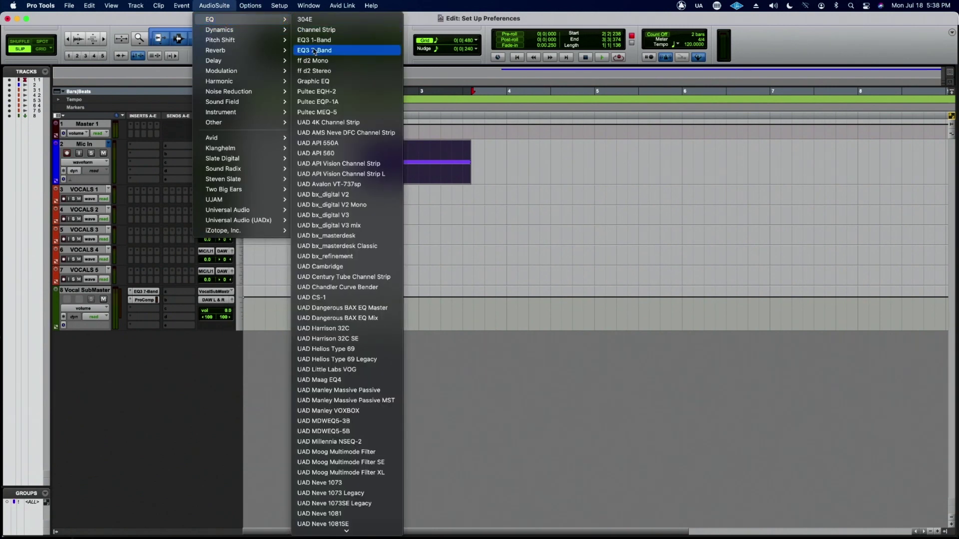
left_click(314, 50)
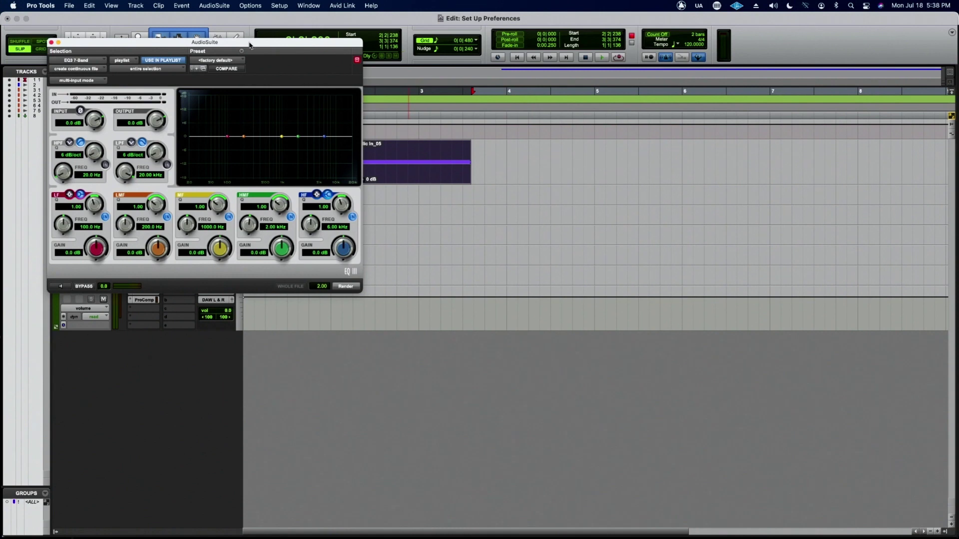
left_click_drag(250, 45, 753, 136)
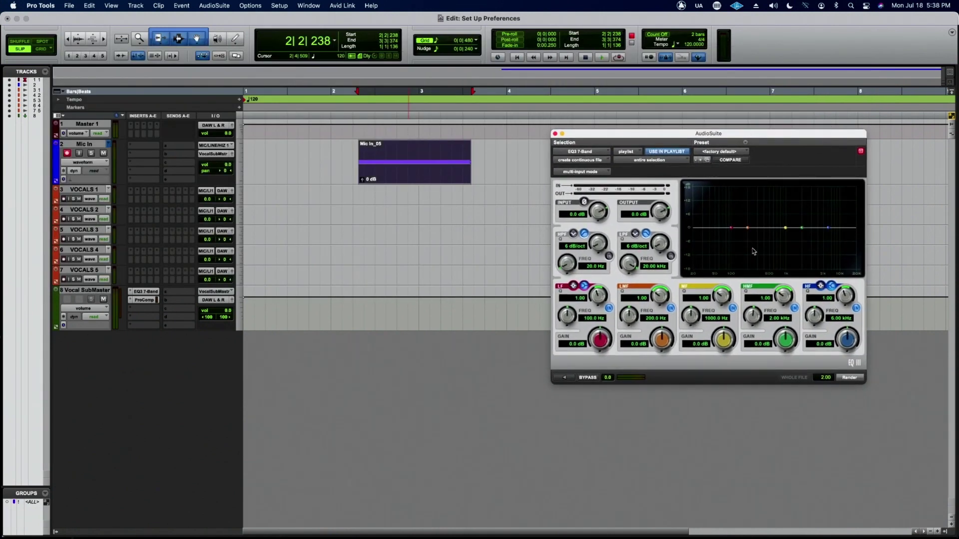
- Boost the EQ's MF band by about 7.5 dB, render it to the clip, and close the AudioSuite window
left_click_drag(785, 228, 786, 214)
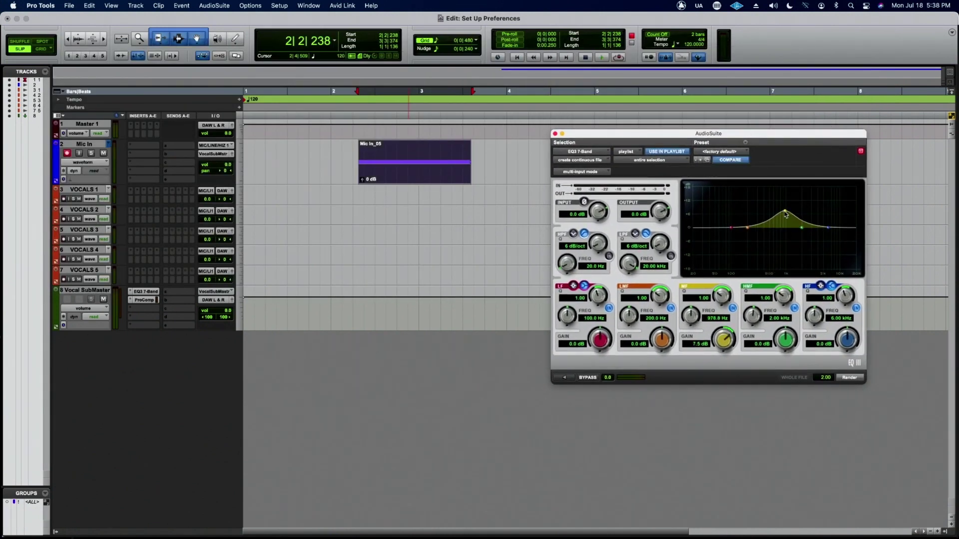
left_click(852, 378)
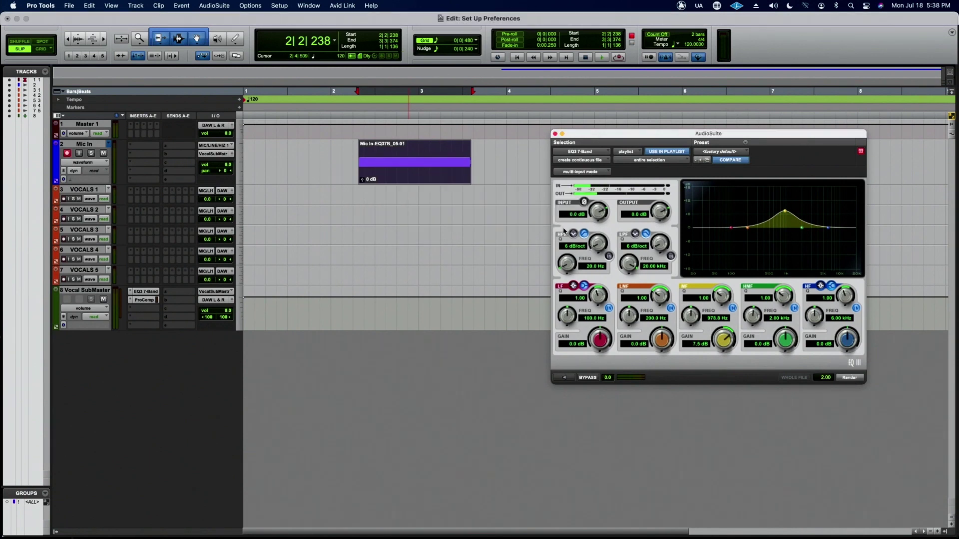
left_click(555, 133)
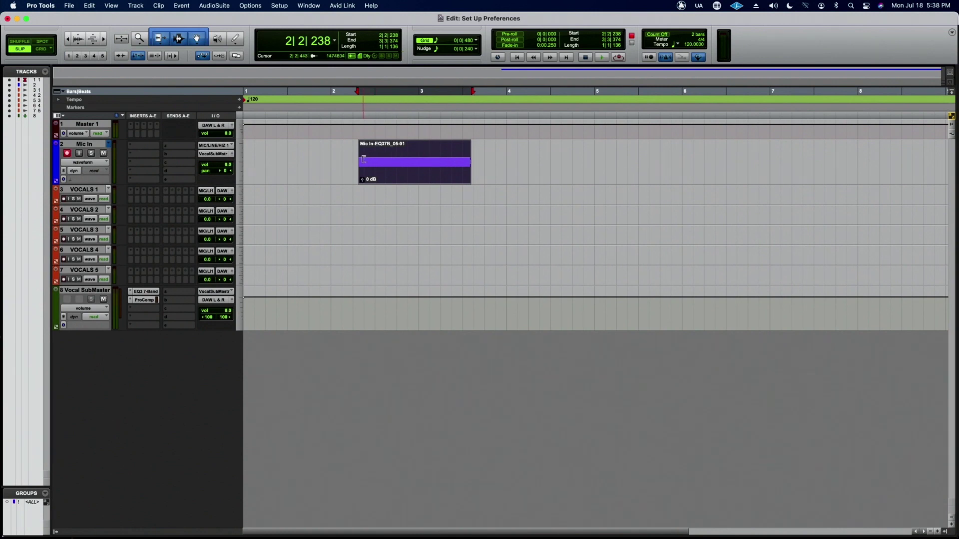
- Extend both edges of the rendered Mic In clip to the limits of its handles, from 1|2|238 to 4|3|374
left_click_drag(363, 159, 304, 159)
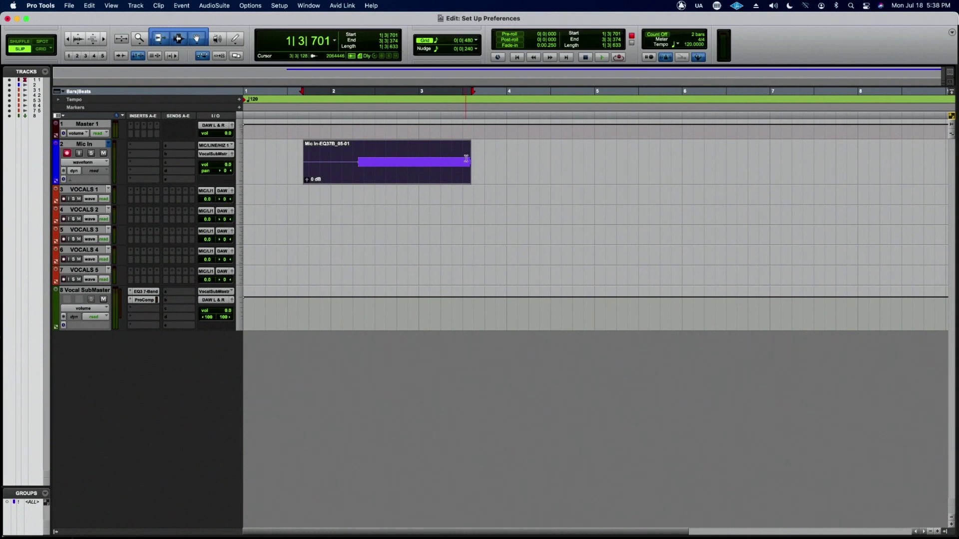
left_click_drag(466, 159, 541, 159)
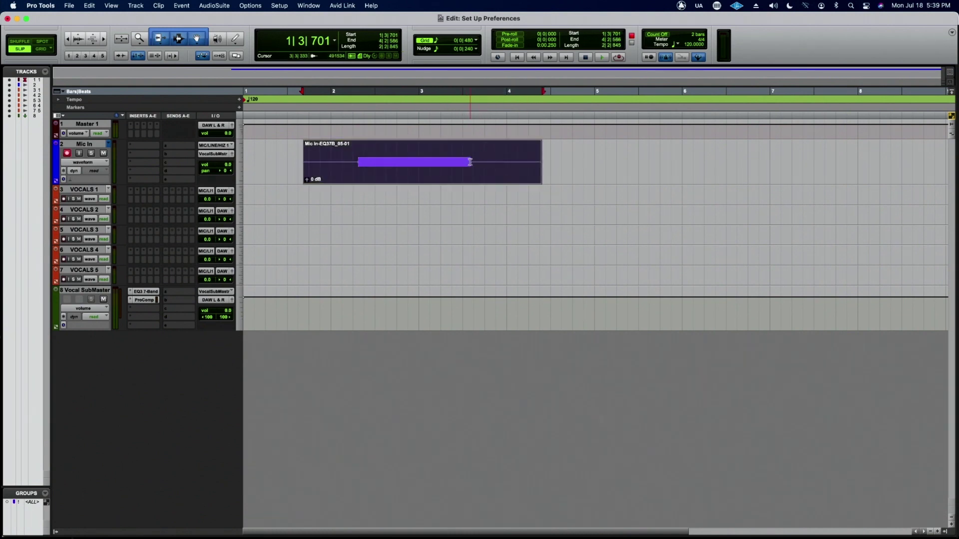
left_click_drag(536, 155, 609, 155)
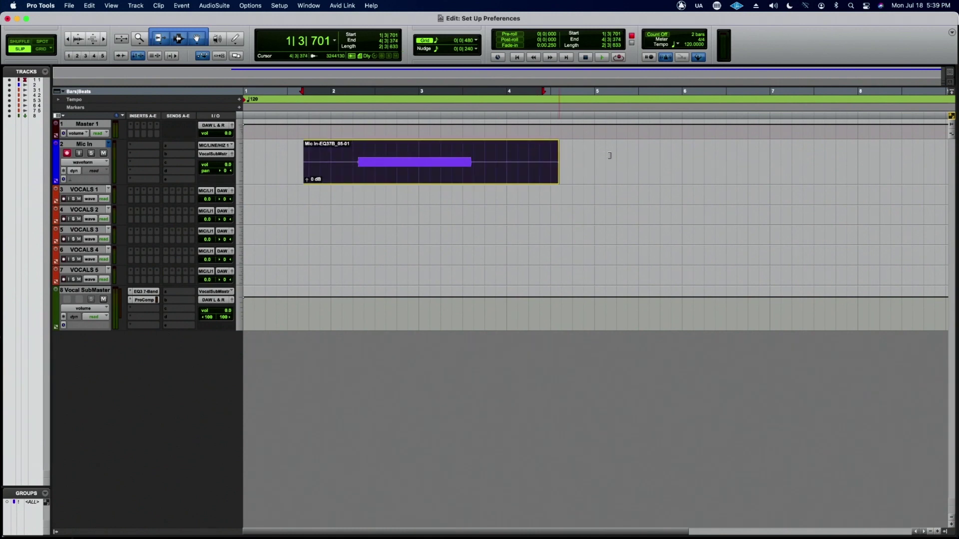
left_click_drag(310, 159, 255, 159)
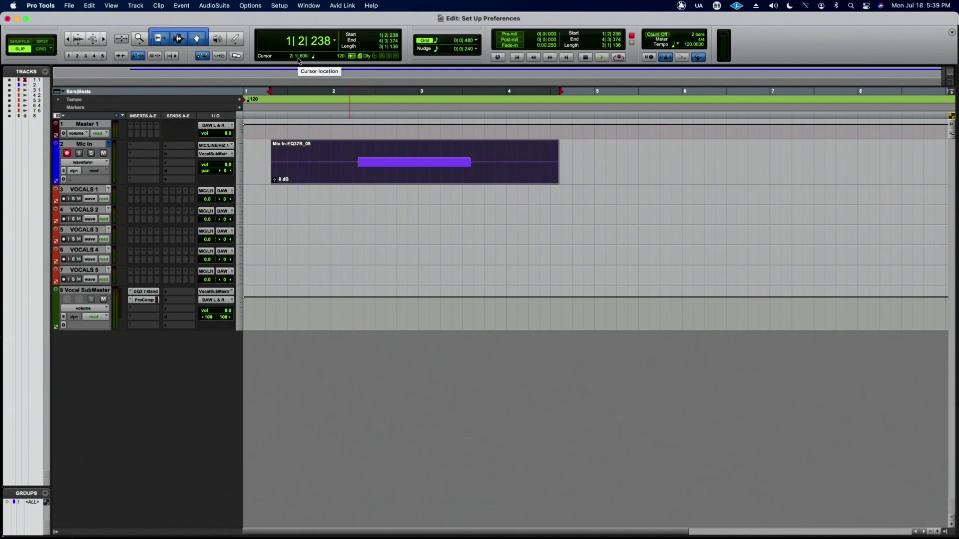
- Reopen the Processing preferences and review the available TC/E plug-ins and their default settings, keeping Avid Time Shift and <factory default>
left_click(278, 6)
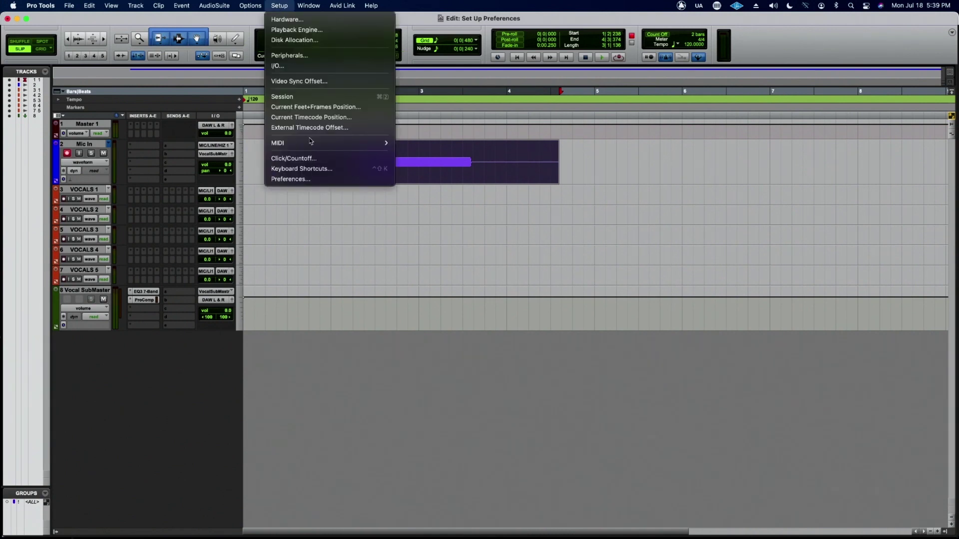
left_click(313, 179)
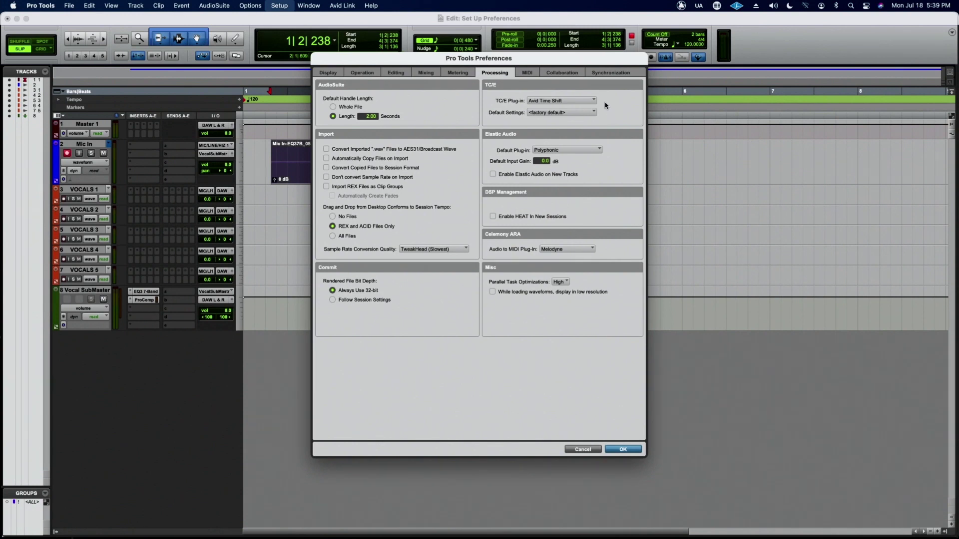
left_click(588, 100)
left_click(619, 112)
left_click(586, 102)
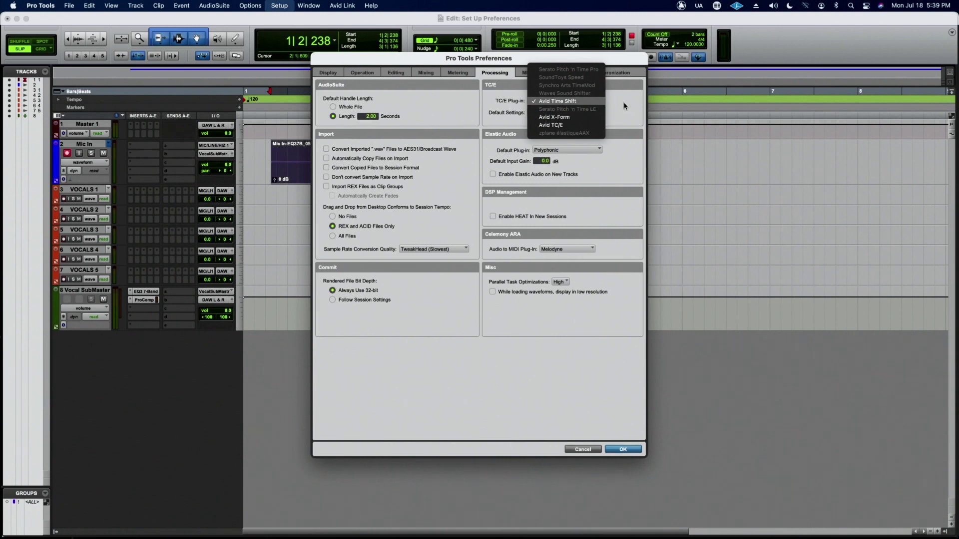
left_click(625, 106)
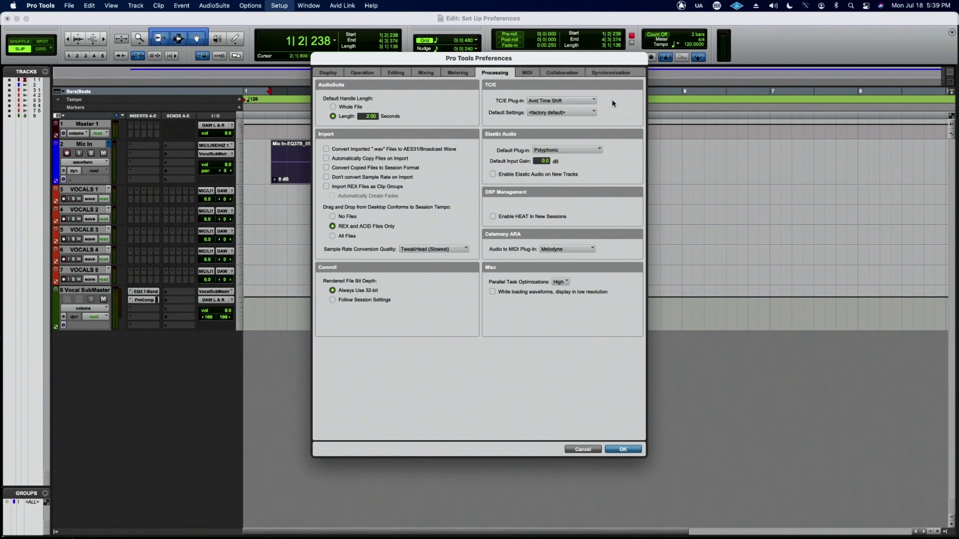
left_click(580, 112)
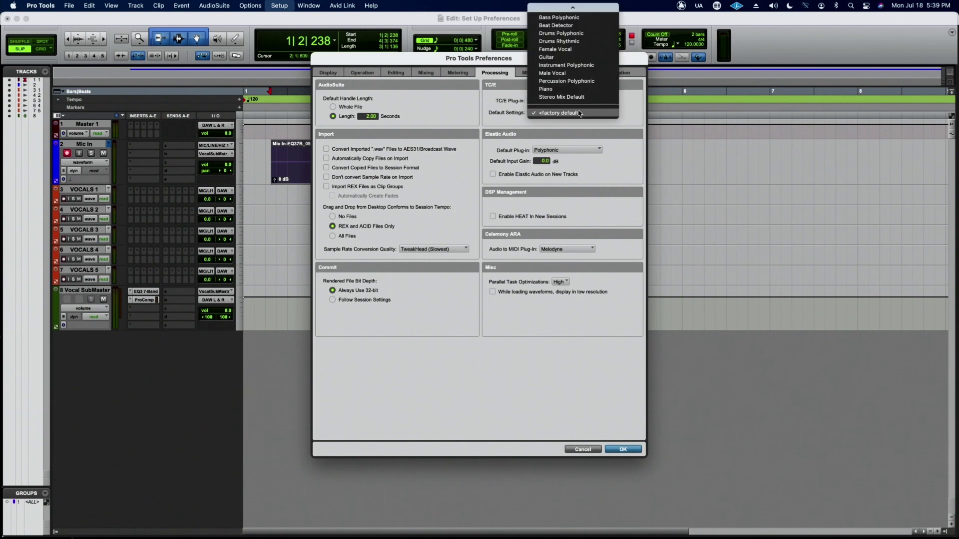
left_click(630, 110)
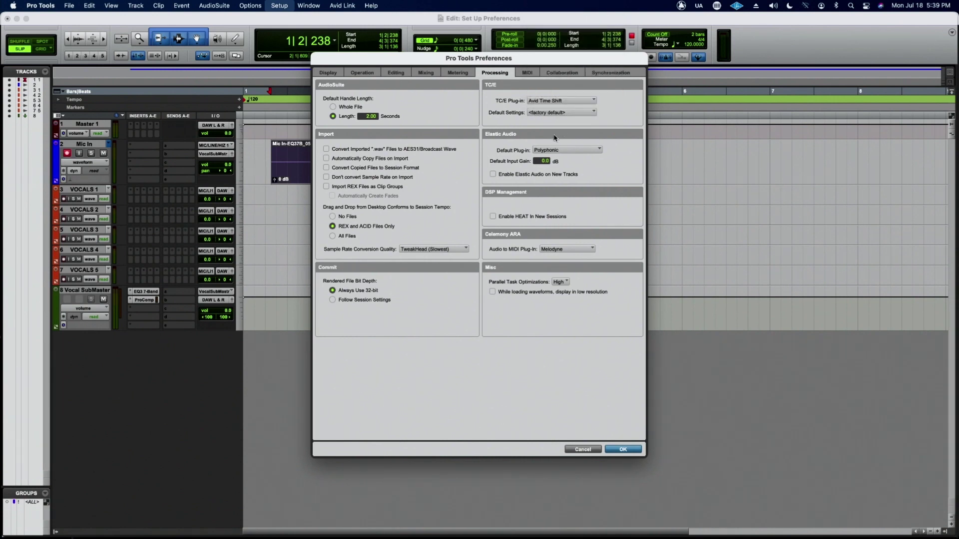
left_click(572, 115)
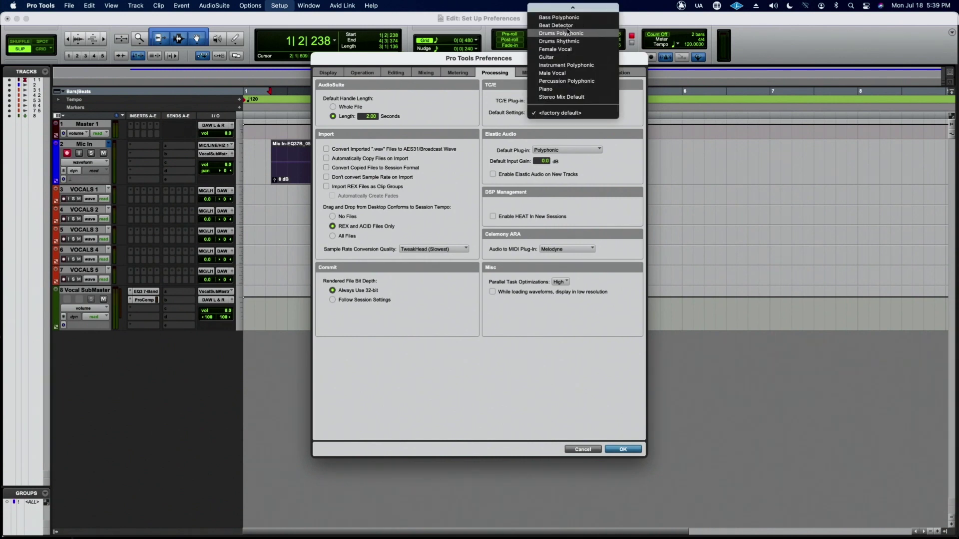
left_click(629, 110)
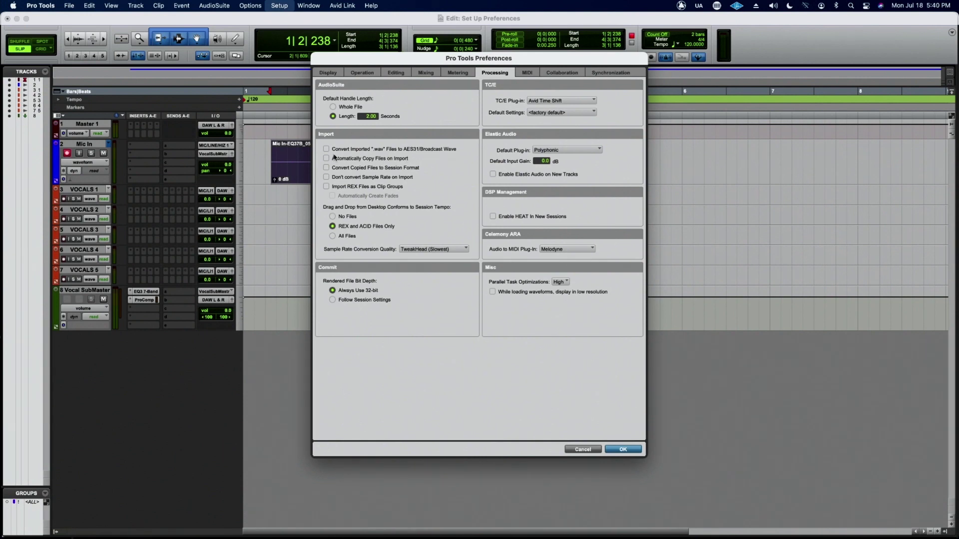
- Enable converting imported .wav files to AES31/Broadcast Wave, automatically copying files on import, and converting copied files to session format
left_click(326, 149)
left_click(326, 159)
left_click(325, 159)
left_click(327, 159)
left_click(327, 159)
left_click(325, 169)
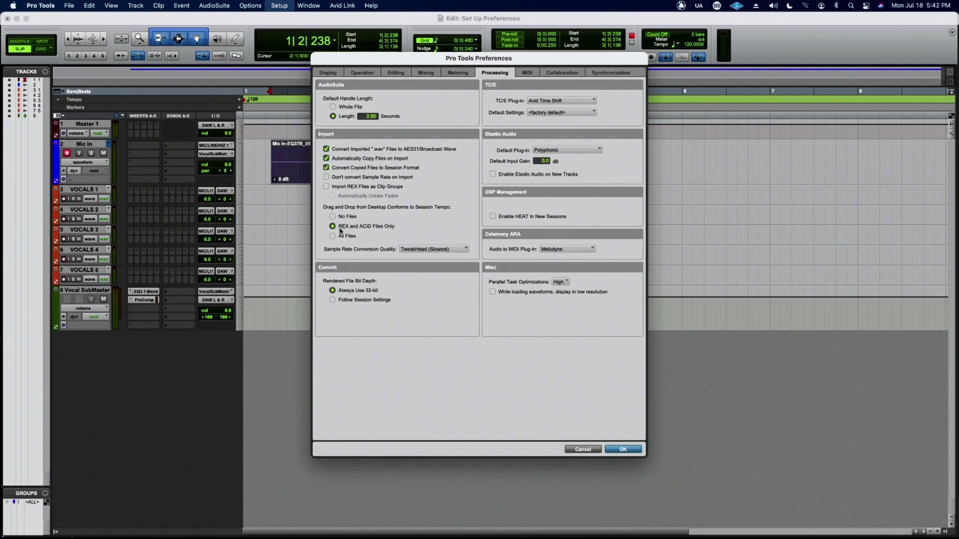
- Try All Files for drag-and-drop conforming to session tempo and return the option to REX and ACID Files Only
left_click(332, 236)
left_click(332, 226)
left_click(332, 236)
left_click(344, 227)
- Keep sample rate conversion quality at TweakHead (Slowest) and set the Commit rendered file bit depth to Follow Session Settings
left_click(430, 250)
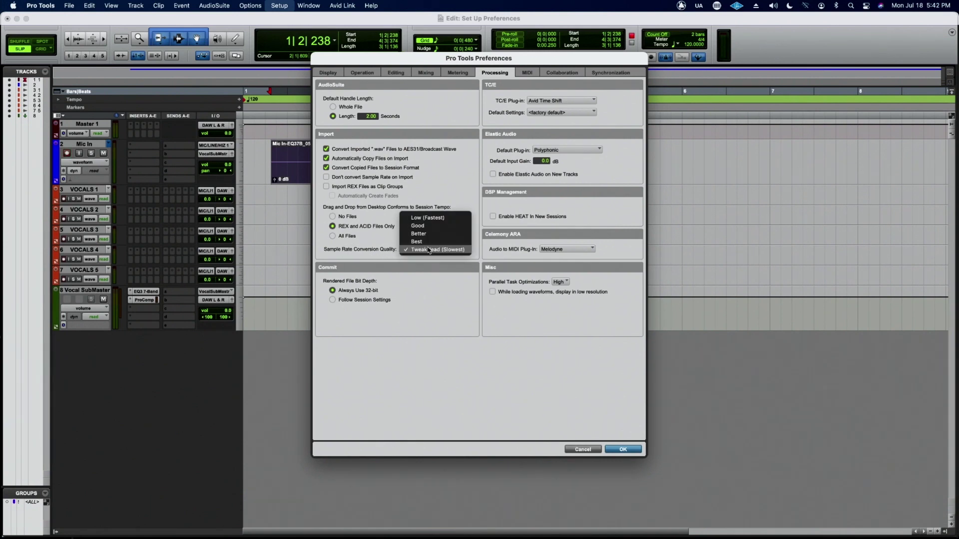
left_click(429, 250)
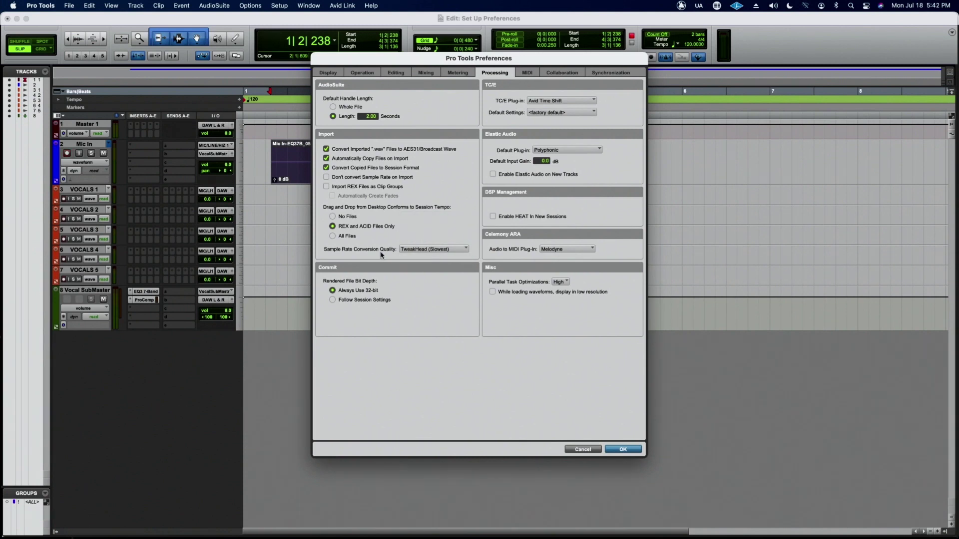
left_click(333, 300)
- Review the Elastic Audio default plug-in choices and toggle Enable HEAT in New Sessions on and back off
left_click(589, 150)
left_click(614, 149)
left_click(583, 151)
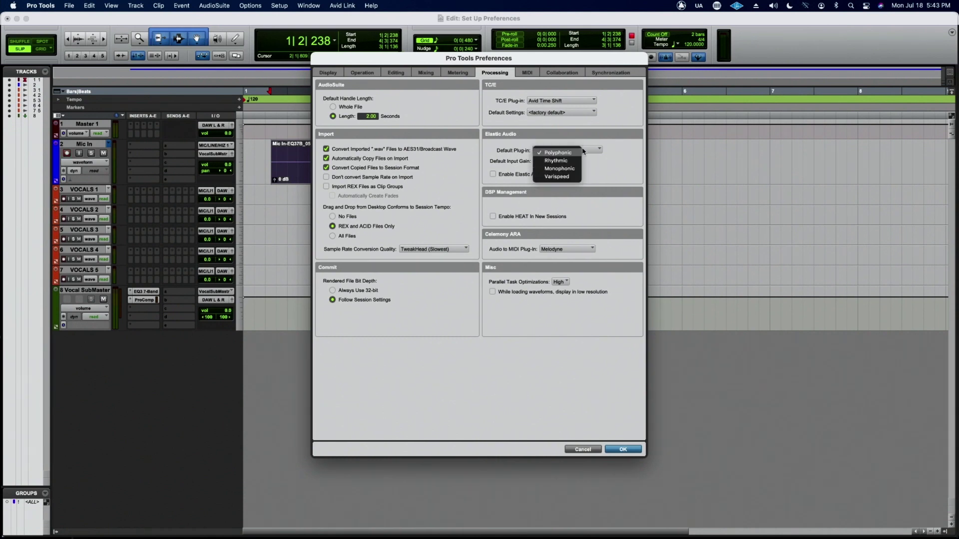
left_click(608, 160)
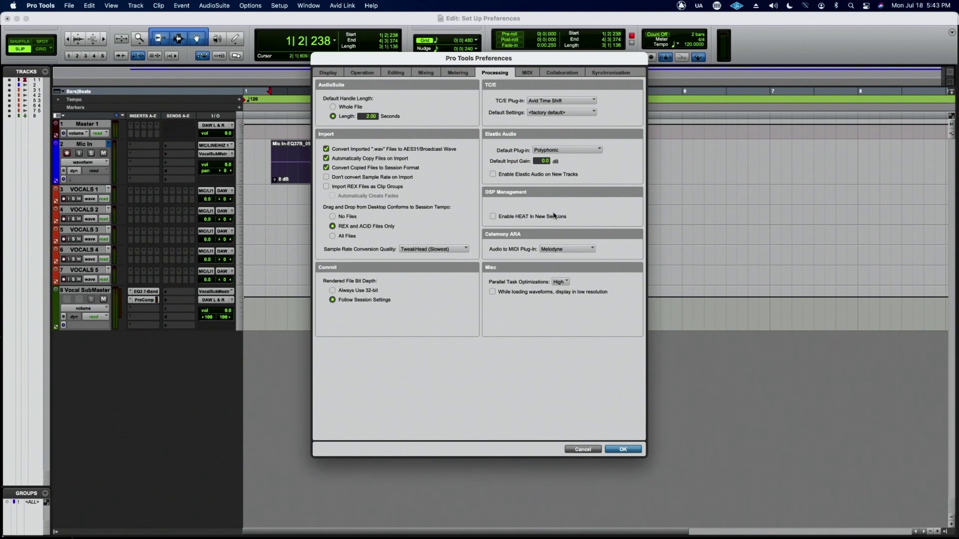
left_click(493, 217)
left_click(494, 217)
- Review the Celemony ARA Audio to MIDI plug-in choices and the Parallel Task Optimizations levels without changing them
left_click(547, 254)
left_click(599, 253)
left_click(590, 251)
left_click(611, 250)
left_click(561, 283)
left_click(594, 281)
- Look over the MIDI and Collaboration preferences and apply the preference changes
left_click(526, 74)
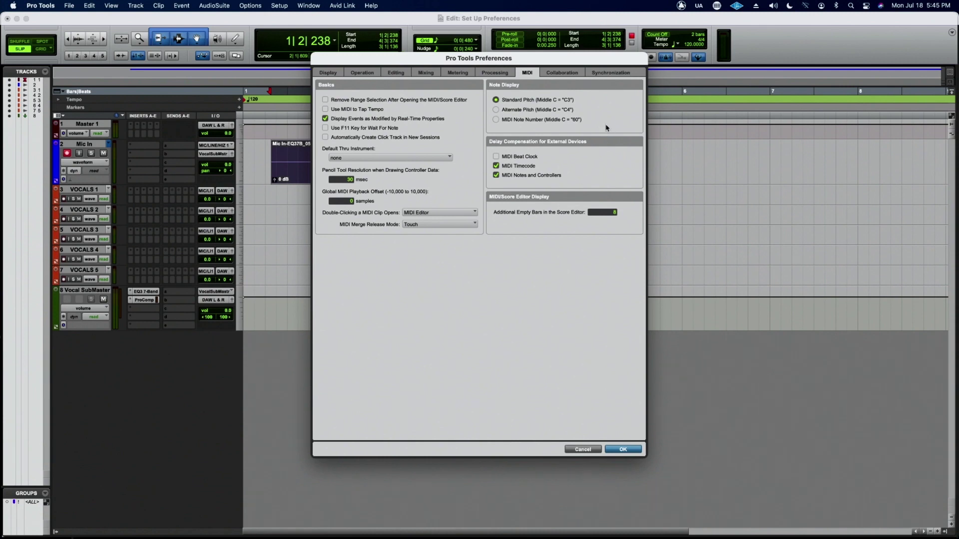
left_click(563, 73)
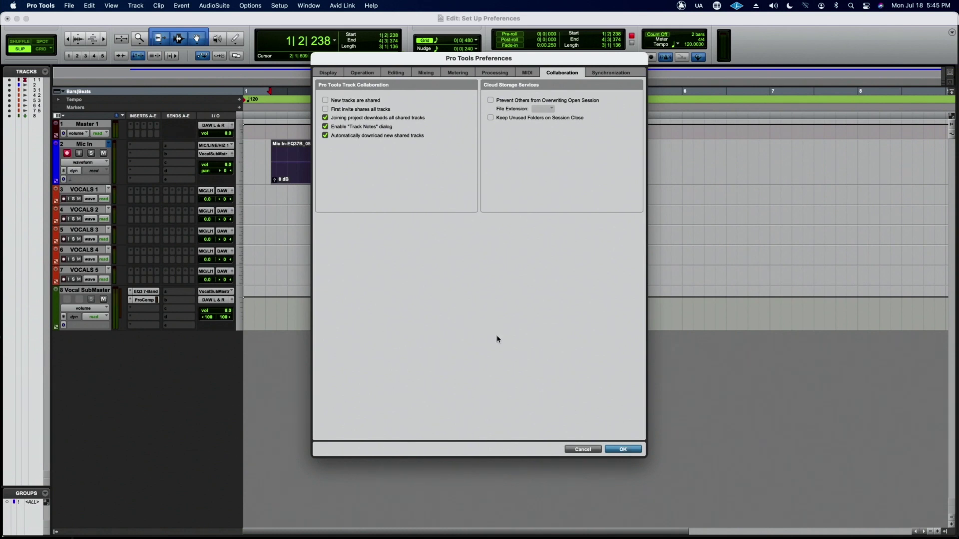
key("Return")
- Open the Dashboard for a new session, view its Recent and Projects pages, and cancel it
left_click(68, 7)
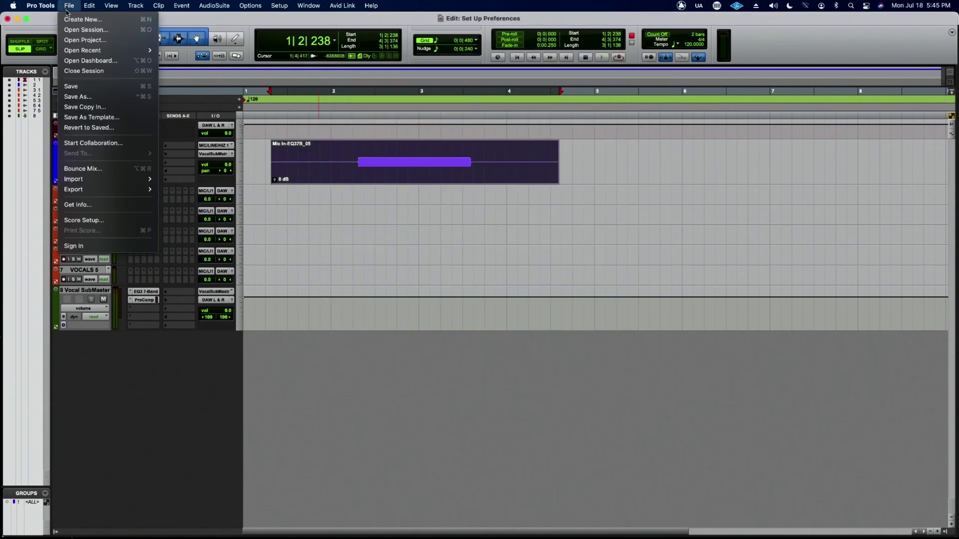
left_click(75, 19)
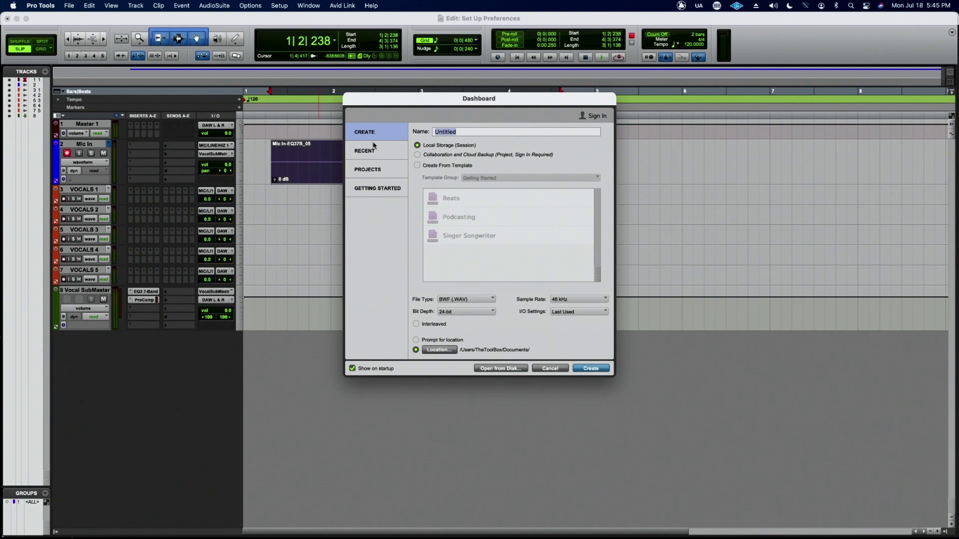
left_click(374, 151)
left_click(375, 170)
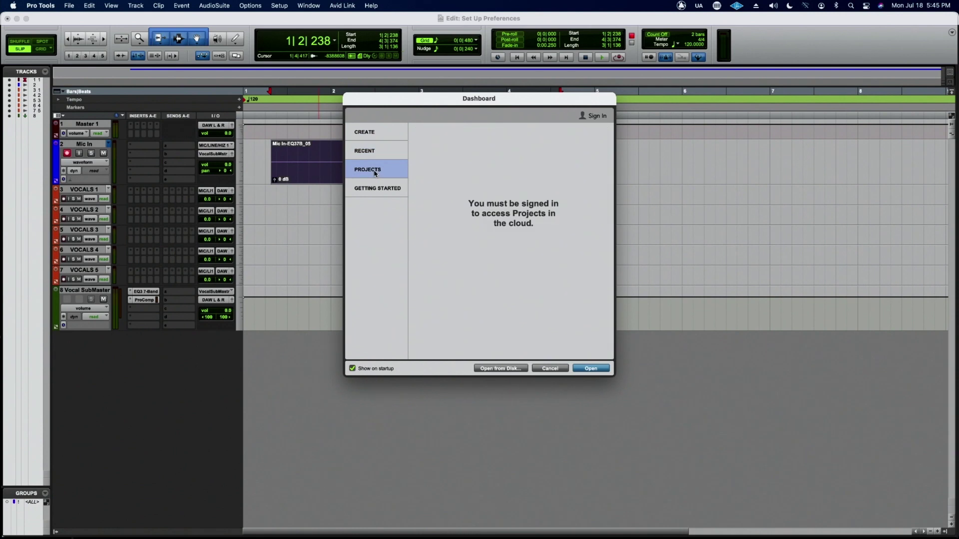
left_click(551, 368)
- Reopen the preferences to review the Collaboration and Synchronization pages, and close the dialog
left_click(281, 6)
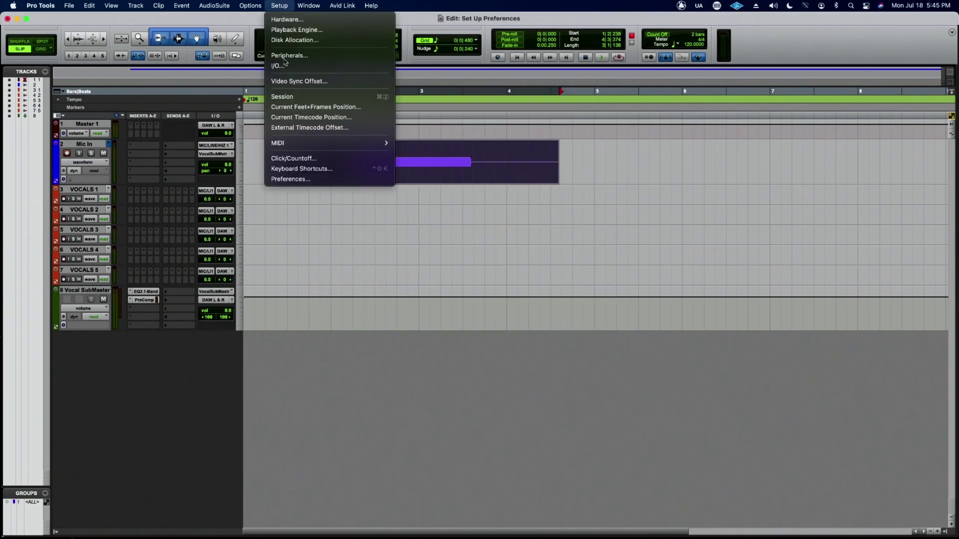
left_click(309, 181)
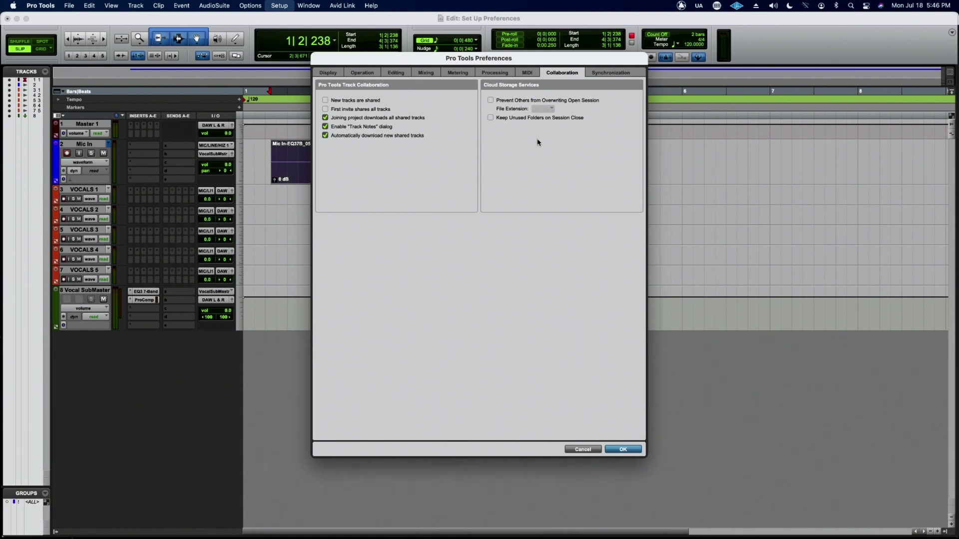
left_click(601, 73)
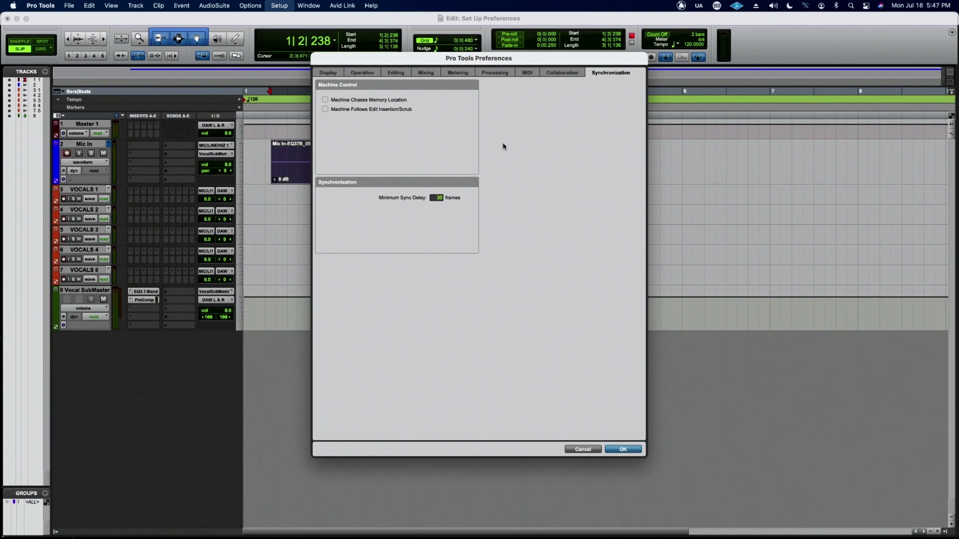
left_click(624, 449)
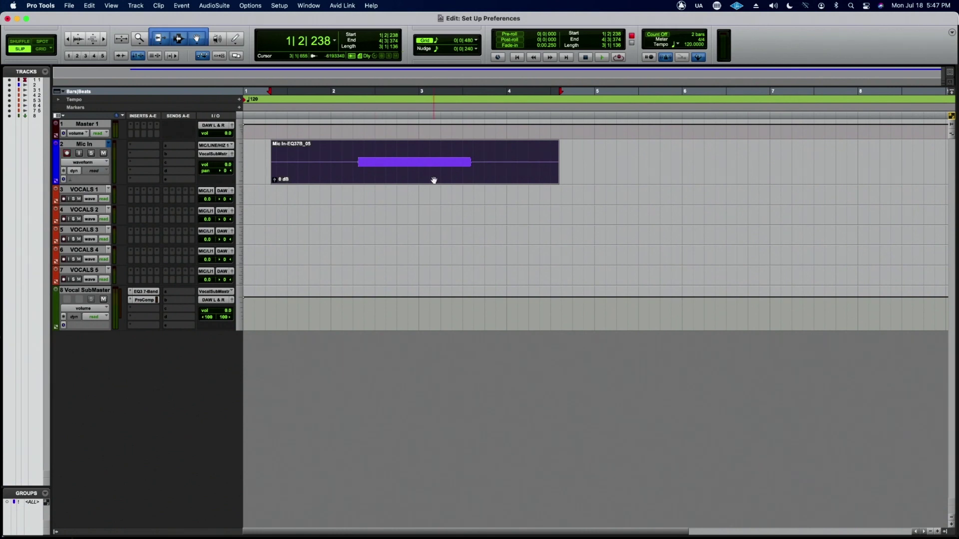
- Undo until the clip is gone from Mic In, disarm the track, and select 1|3|804 to 3|1|881 on it
key("super+z")
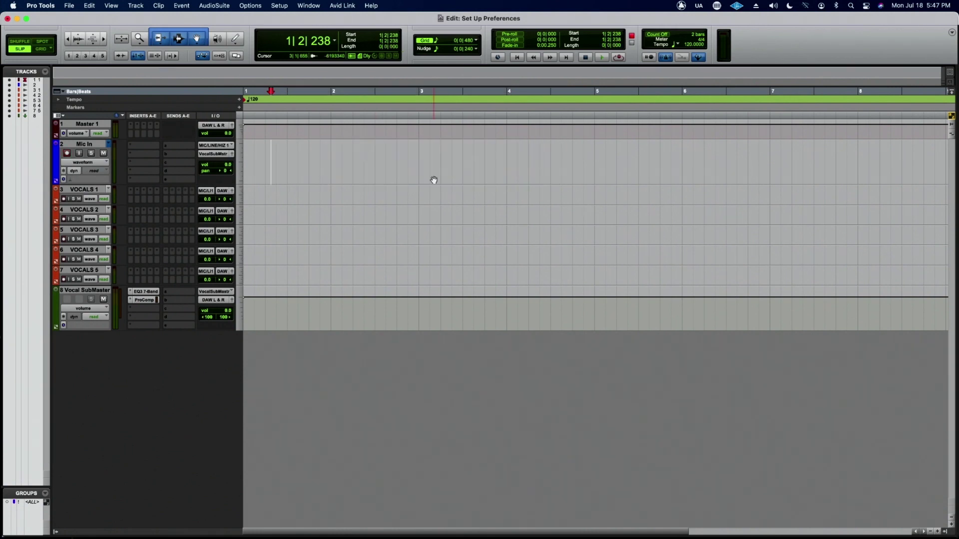
left_click(68, 154)
left_click_drag(304, 155, 439, 159)
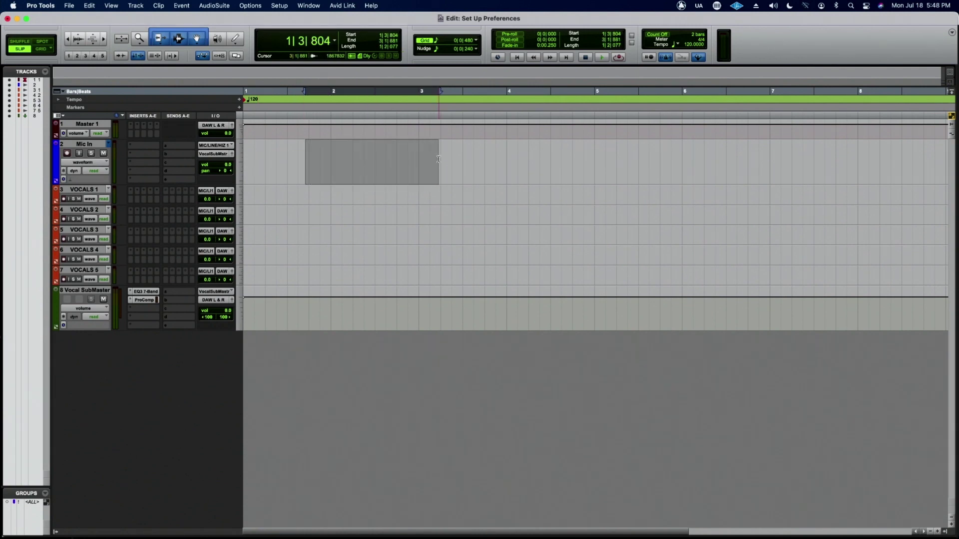
- Reopen the preferences, look through the Display, Operation, Editing and Mixing pages, and cancel the dialog
left_click(278, 6)
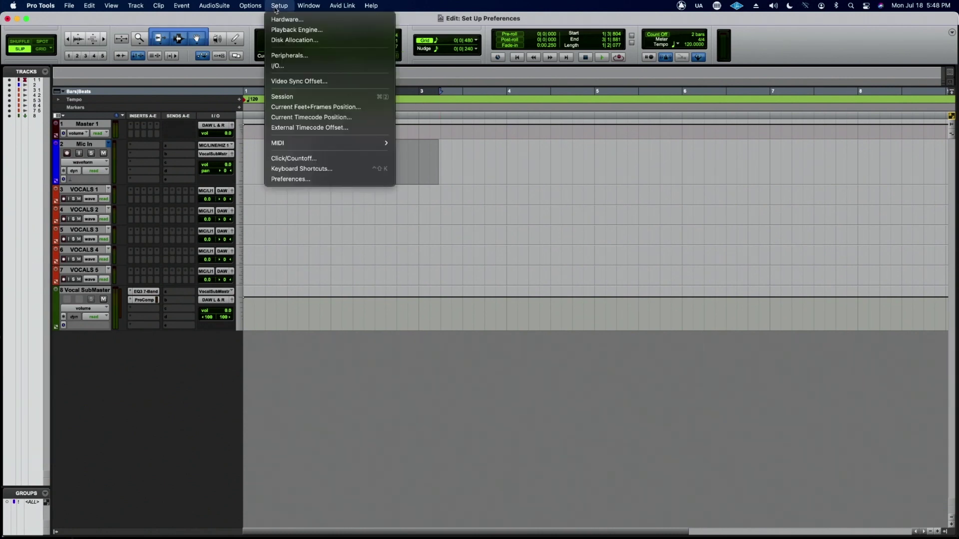
left_click(324, 182)
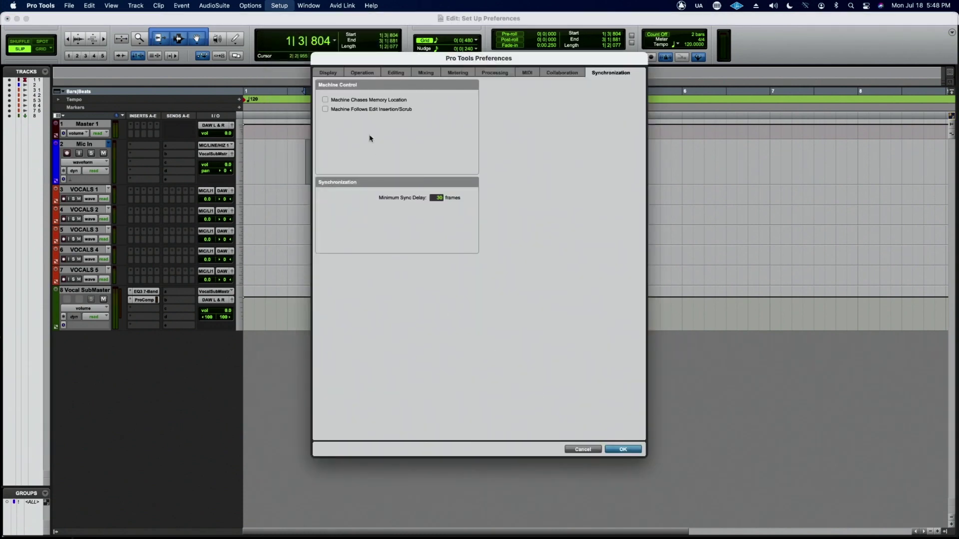
left_click(327, 74)
left_click(360, 74)
left_click(402, 75)
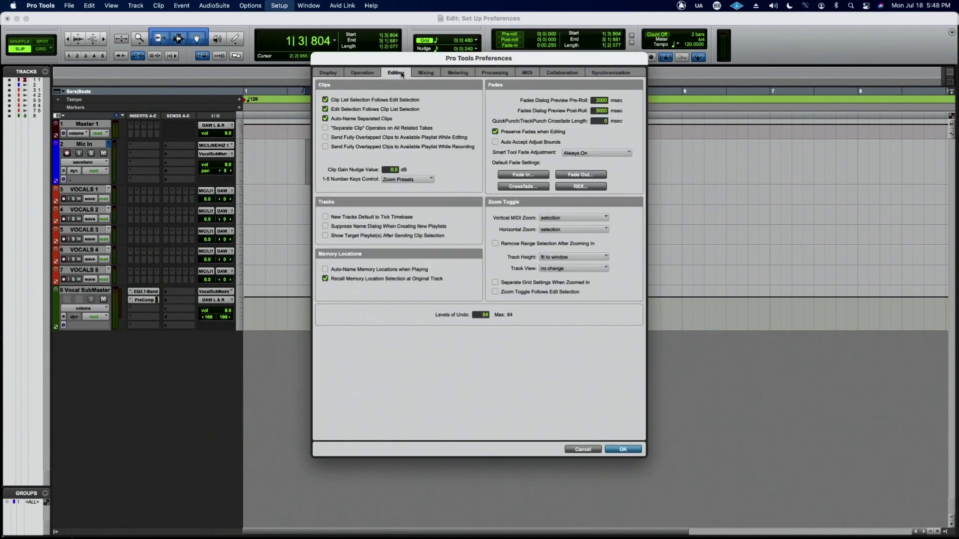
left_click(417, 74)
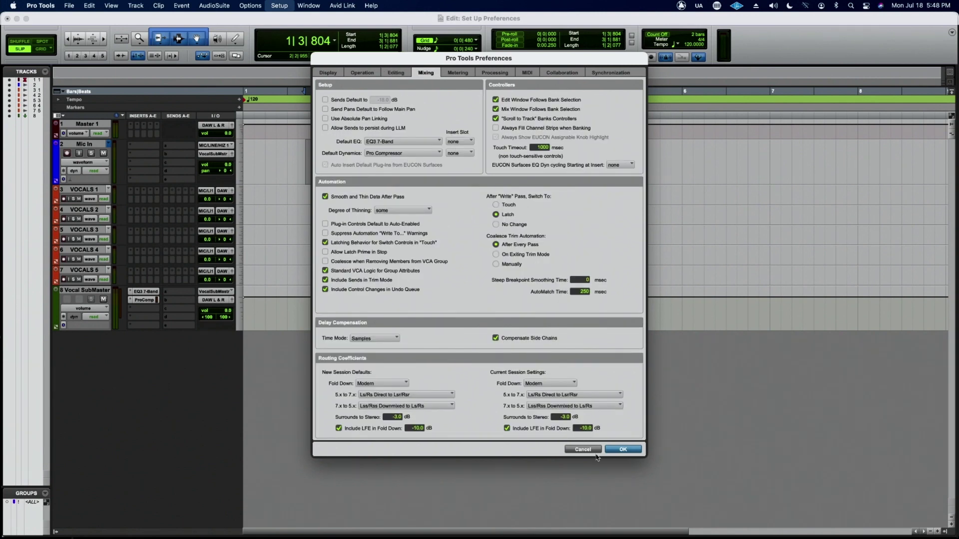
left_click(593, 450)
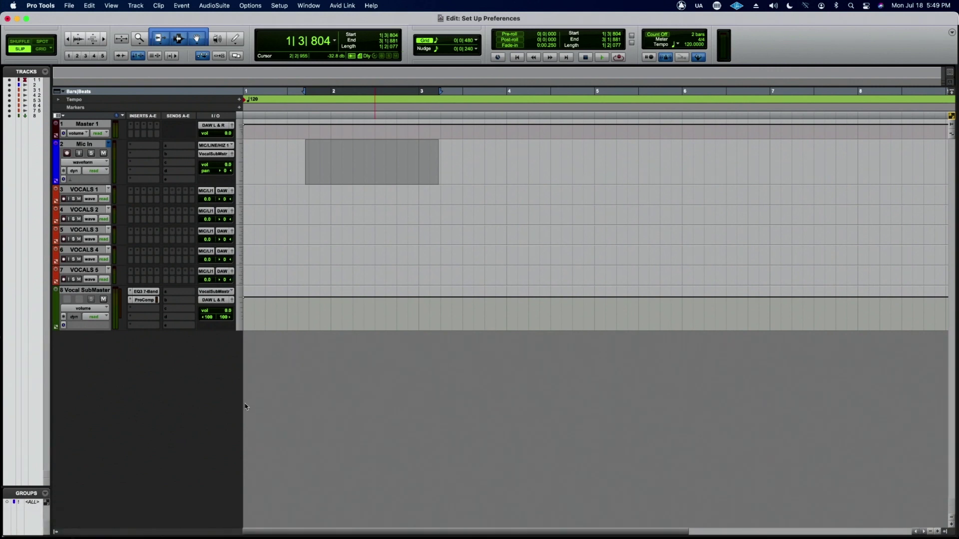
- Switch to Finder and launch PT Prefs from the Applications folder to view its Trash Prefs options
left_click(54, 519)
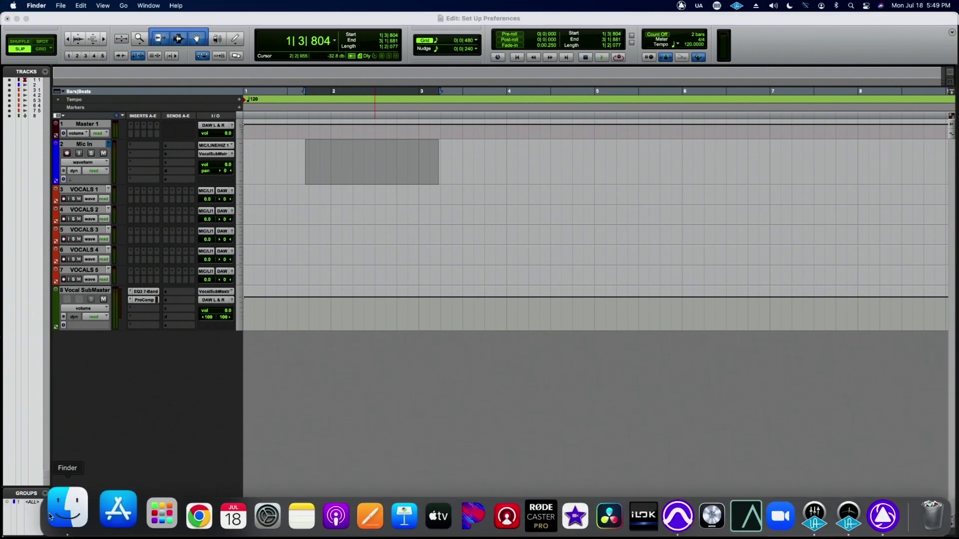
left_click(359, 157)
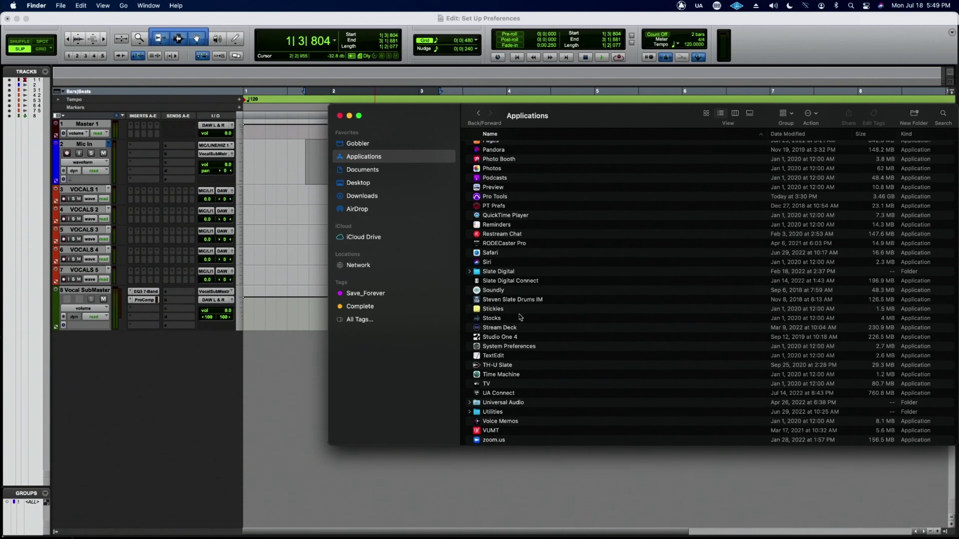
double_click(490, 206)
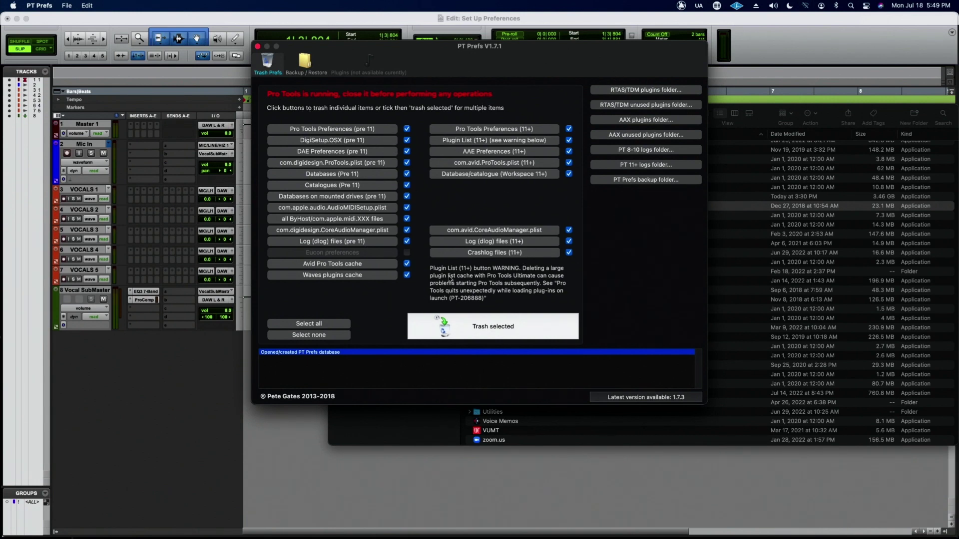
- Close and quit PT Prefs, and close the Finder window showing Applications
left_click(258, 46)
left_click(45, 5)
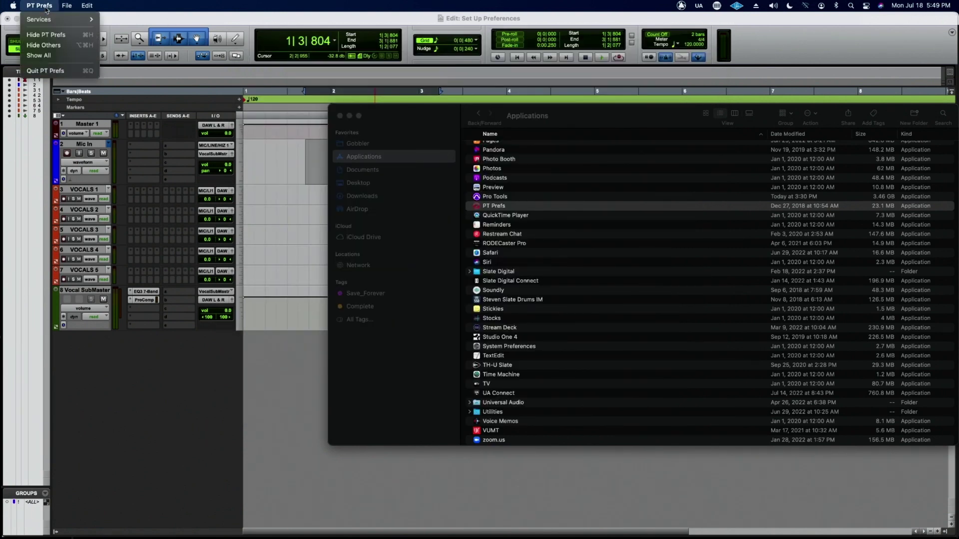
left_click(45, 71)
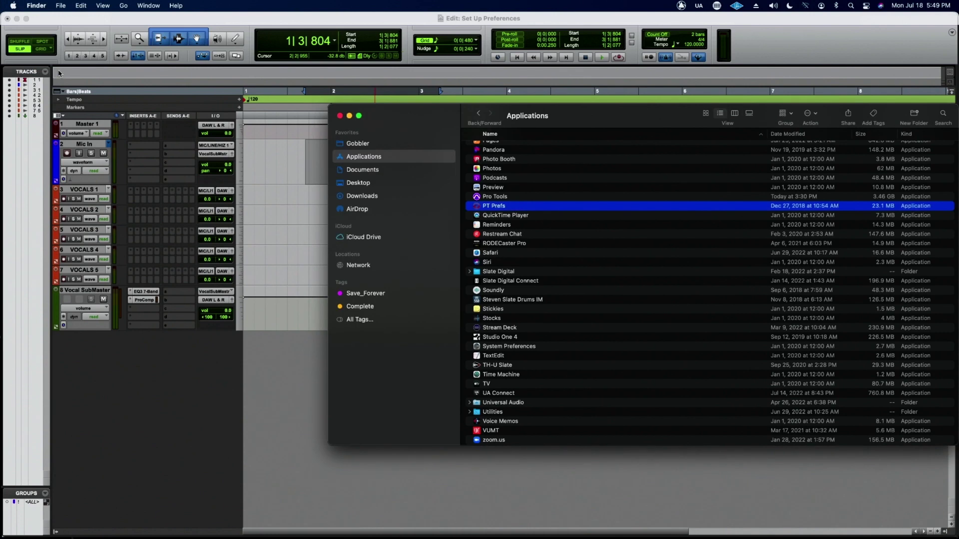
left_click(339, 116)
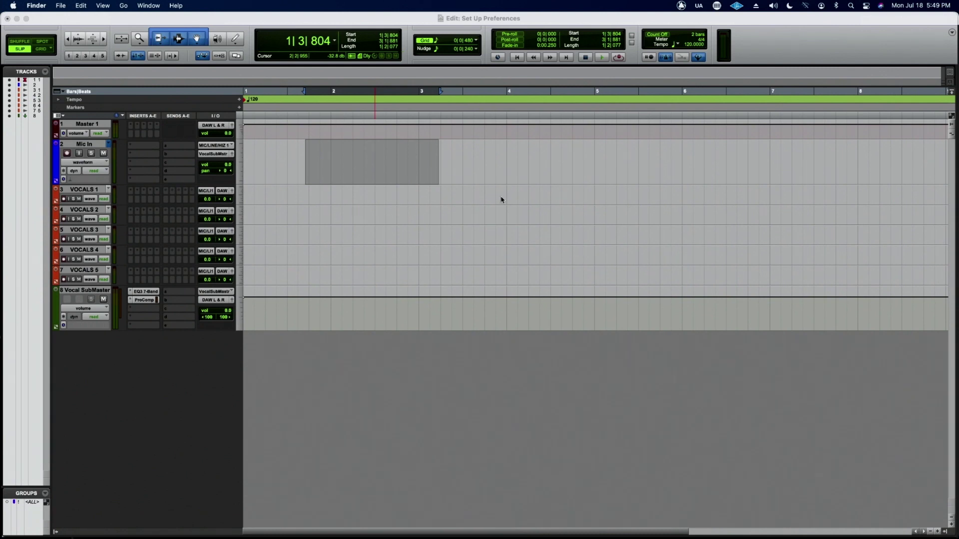
- Switch back to Pro Tools, reopen the preferences, and review the Operation and Editing pages
left_click(180, 28)
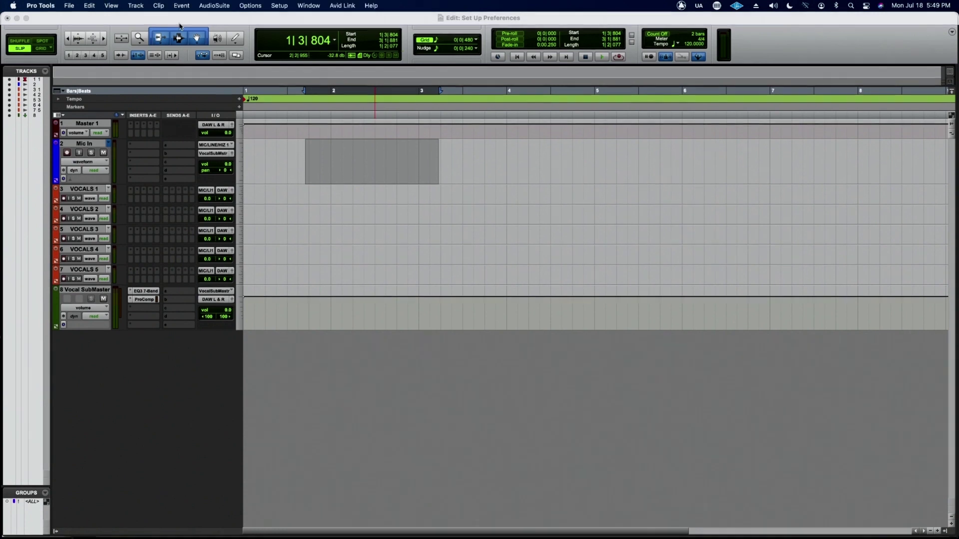
left_click(274, 6)
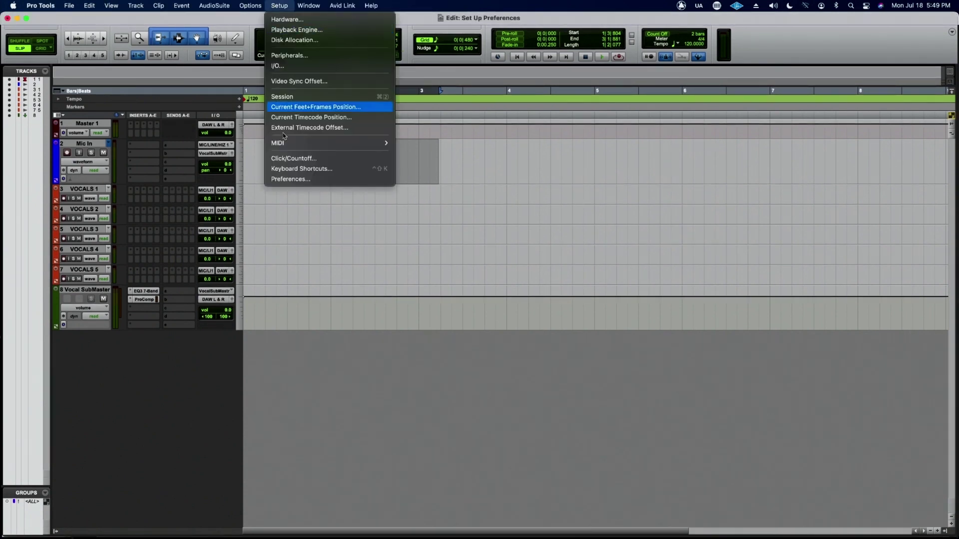
left_click(290, 179)
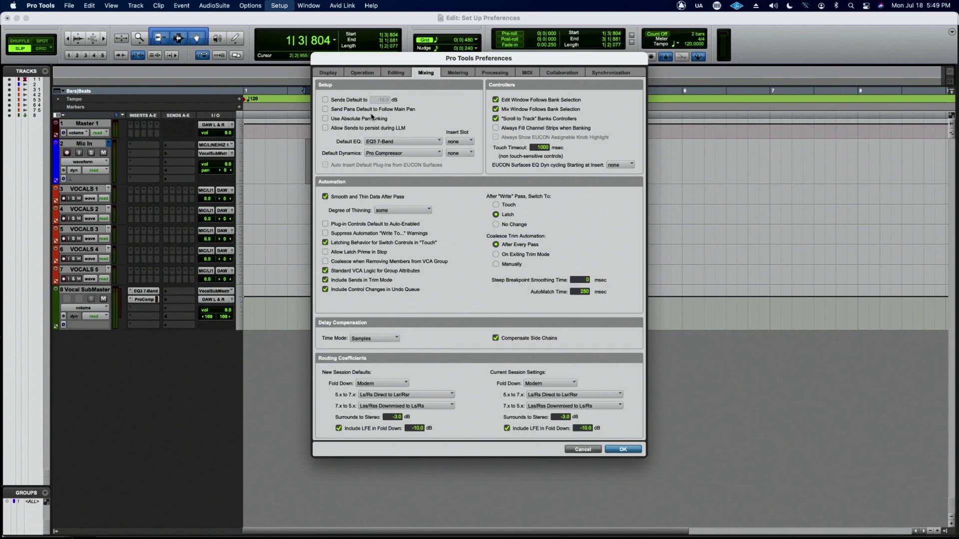
left_click(364, 73)
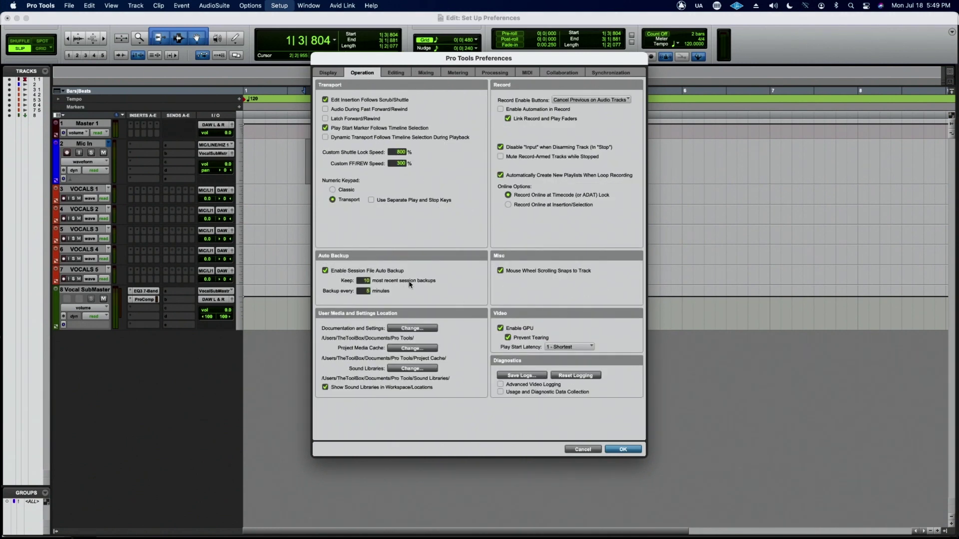
left_click(397, 73)
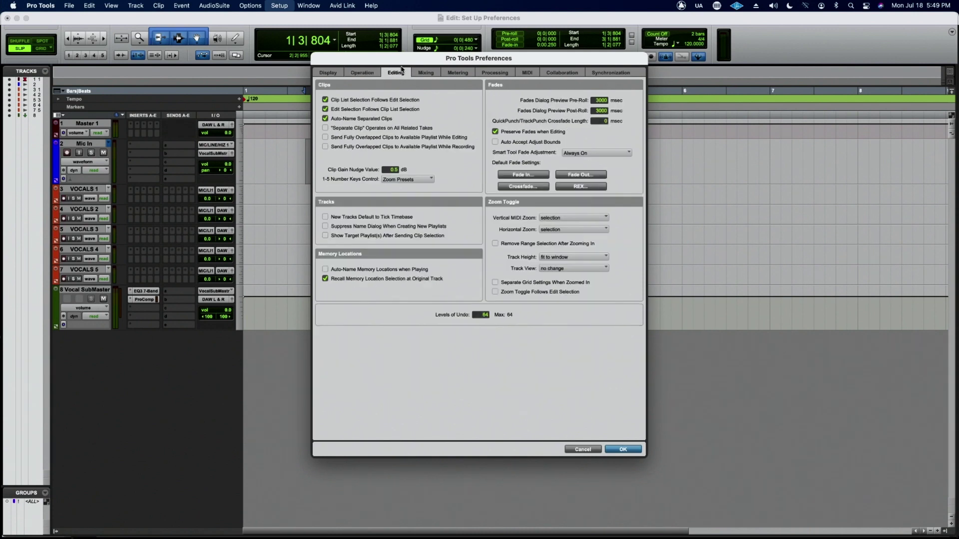
- On the Display preferences page, check the plug-in menu organization choices, set the UI theme to Dark, and apply the preferences
left_click(343, 71)
left_click(435, 157)
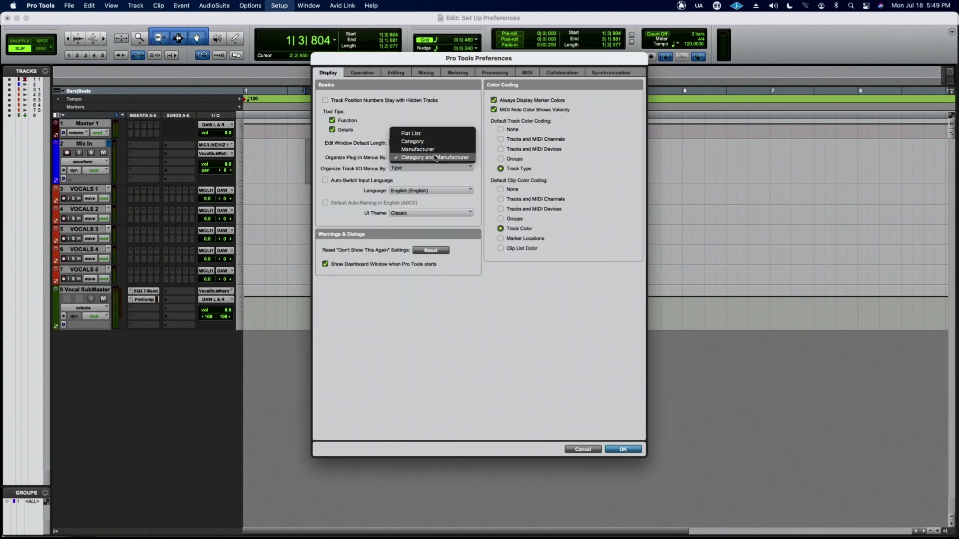
left_click(440, 122)
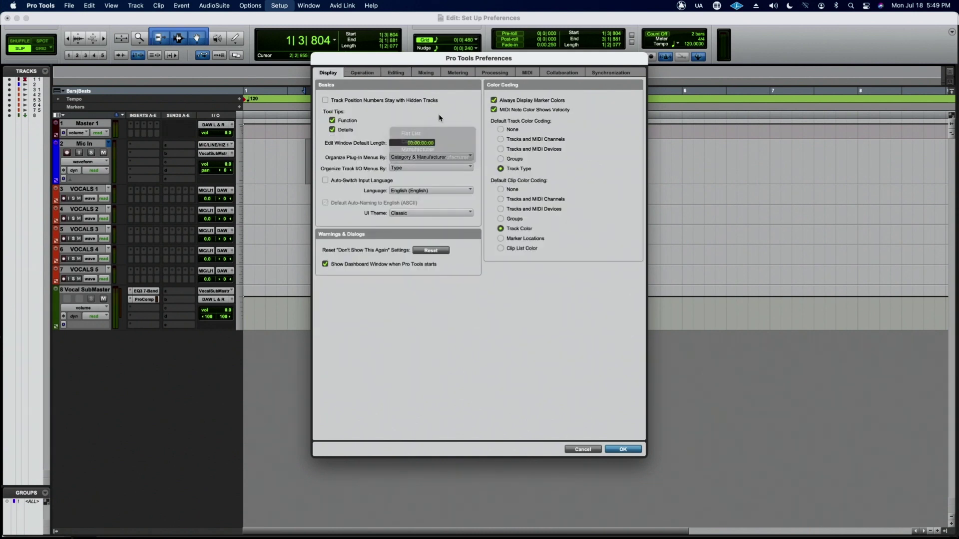
left_click(424, 214)
left_click(416, 224)
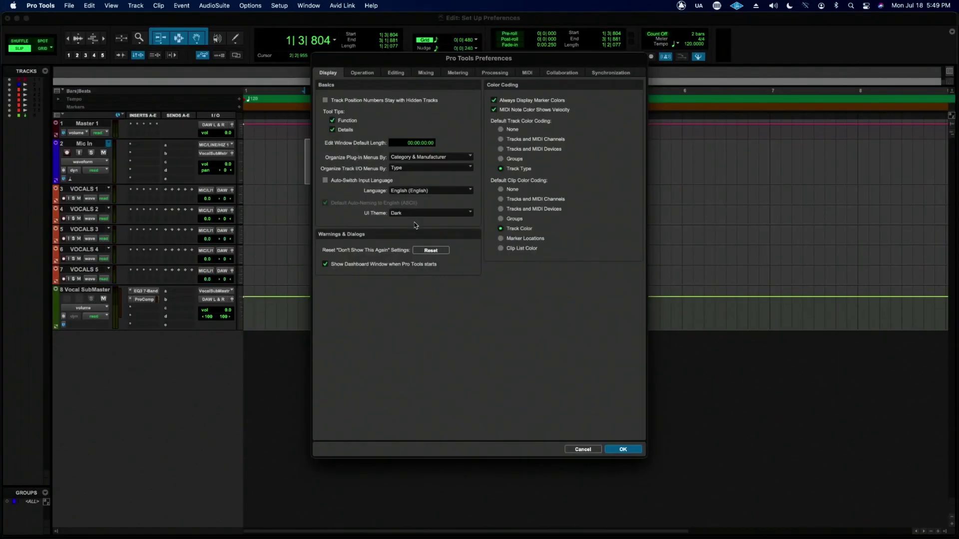
left_click(627, 450)
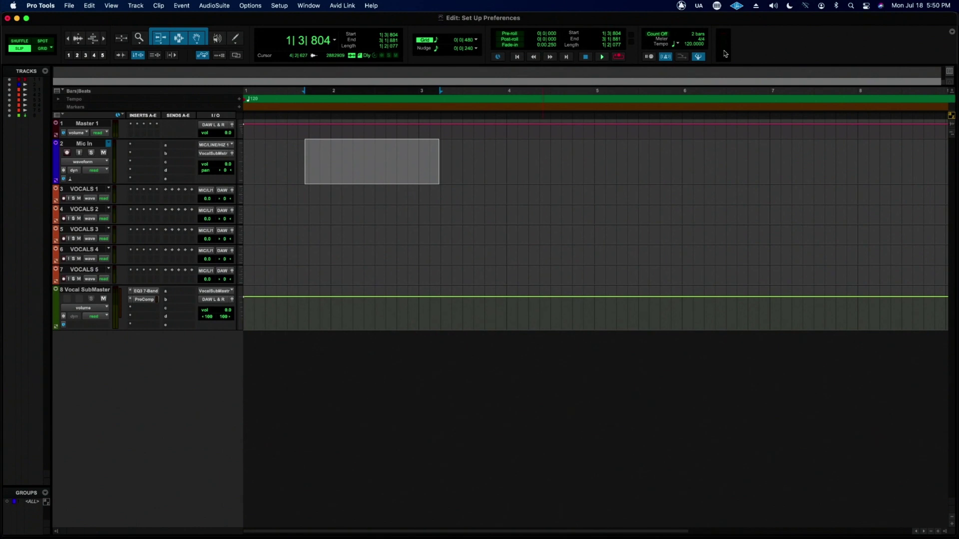